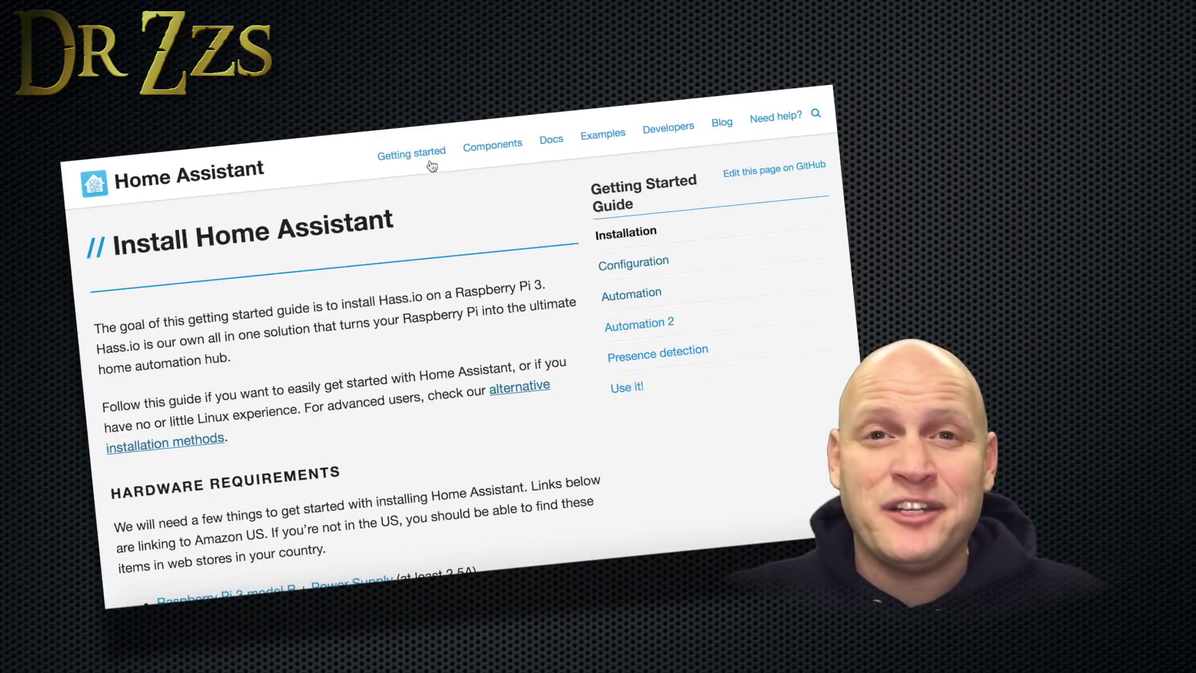
Open the alternative installation methods guide and scroll down to its hardware requirements.
click(516, 390)
scroll(517, 393, down, 3)
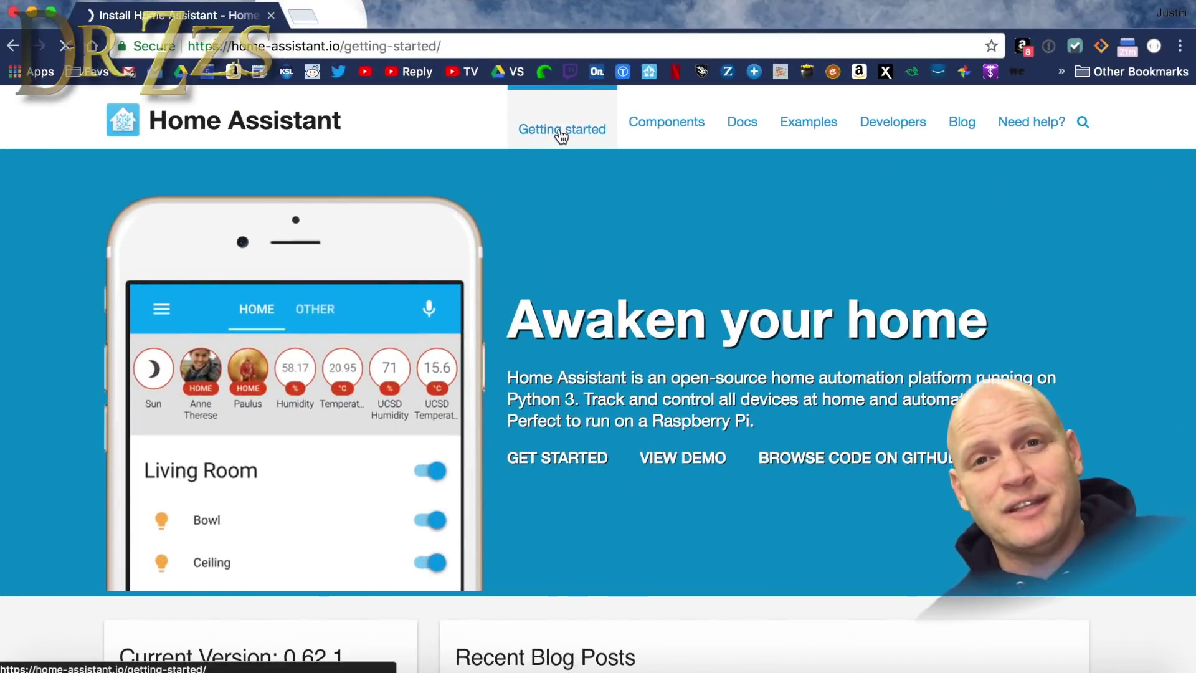
scroll(420, 450, down, 5)
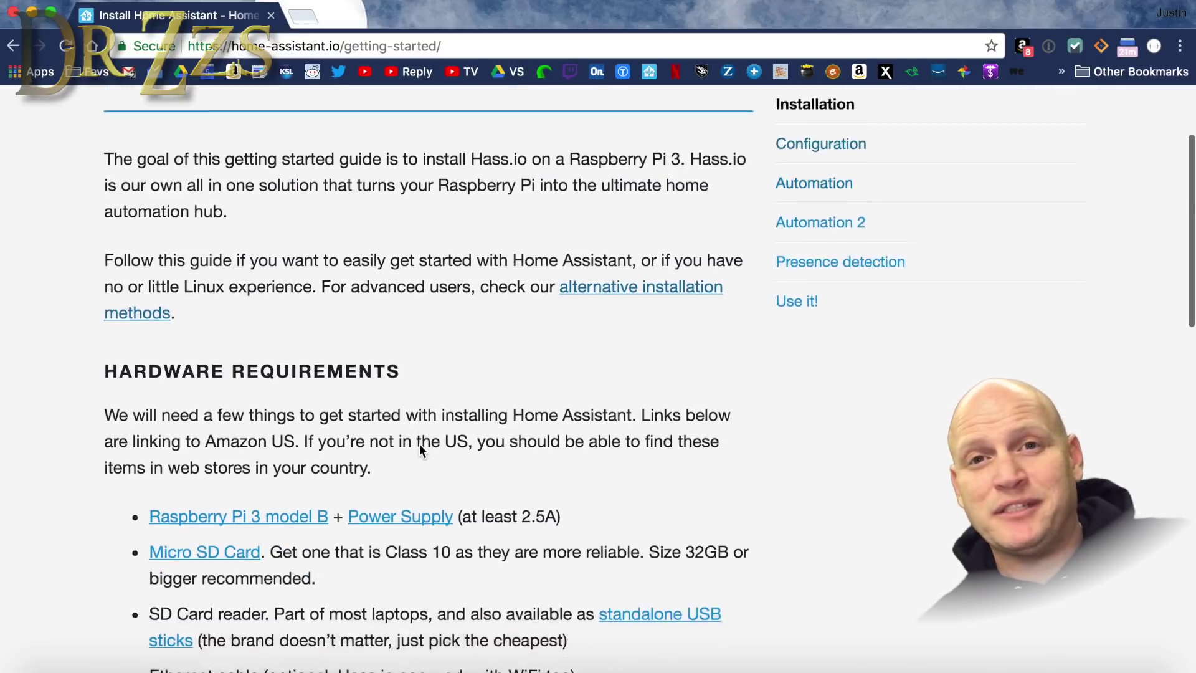
scroll(420, 443, down, 3)
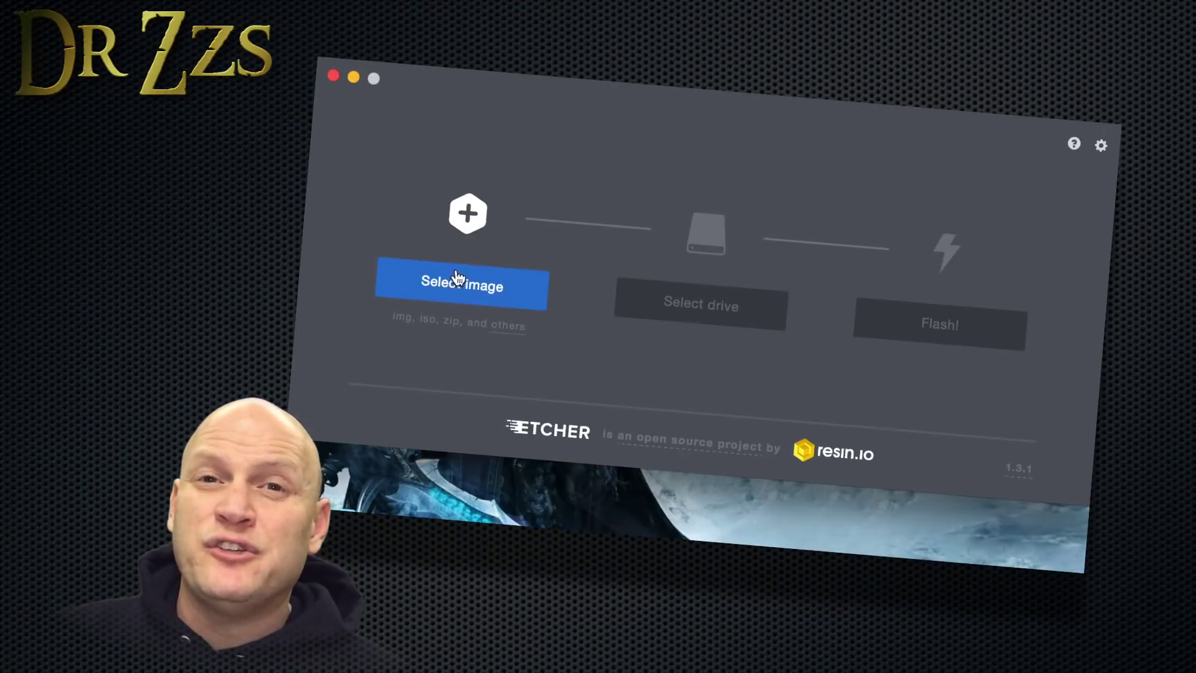
Flash resinos-hassio-1.1-raspberrypi3.img to the SD card in Etcher, authorizing with the account password.
click(458, 278)
scroll(609, 339, down, 3)
click(596, 490)
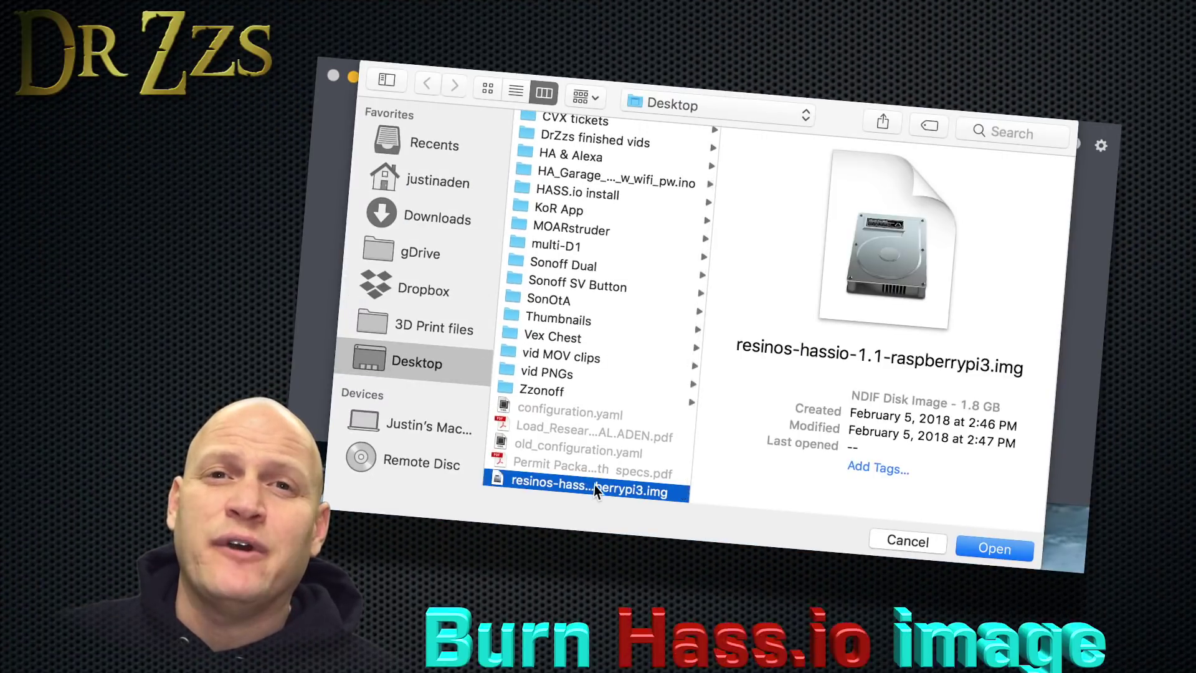
double_click(597, 490)
click(713, 308)
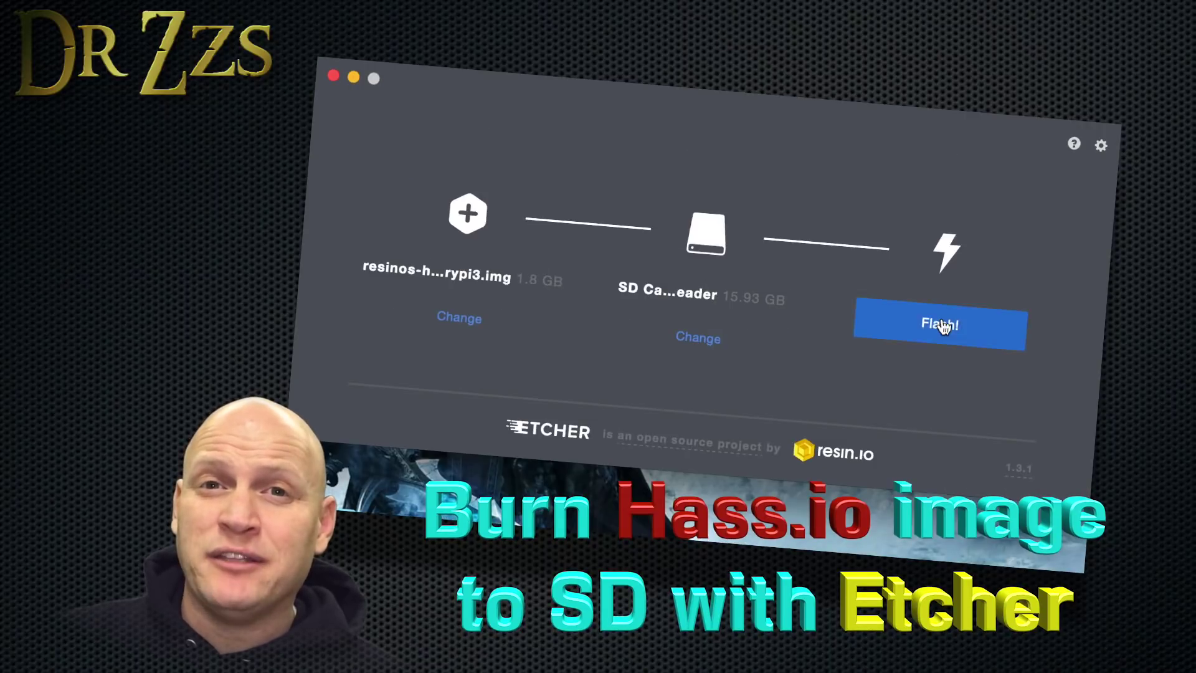
click(944, 326)
text(*****)
key(Return)
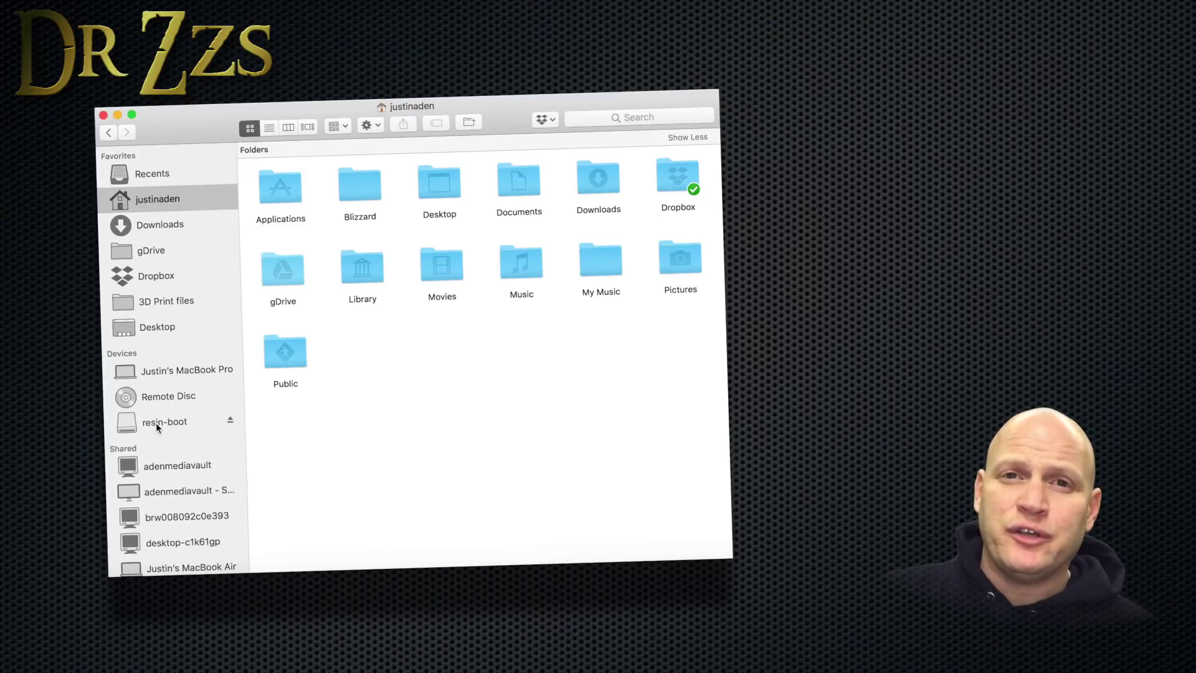
Open system-connections on the resin-boot drive and bring up the actions for resin-sample.
click(156, 423)
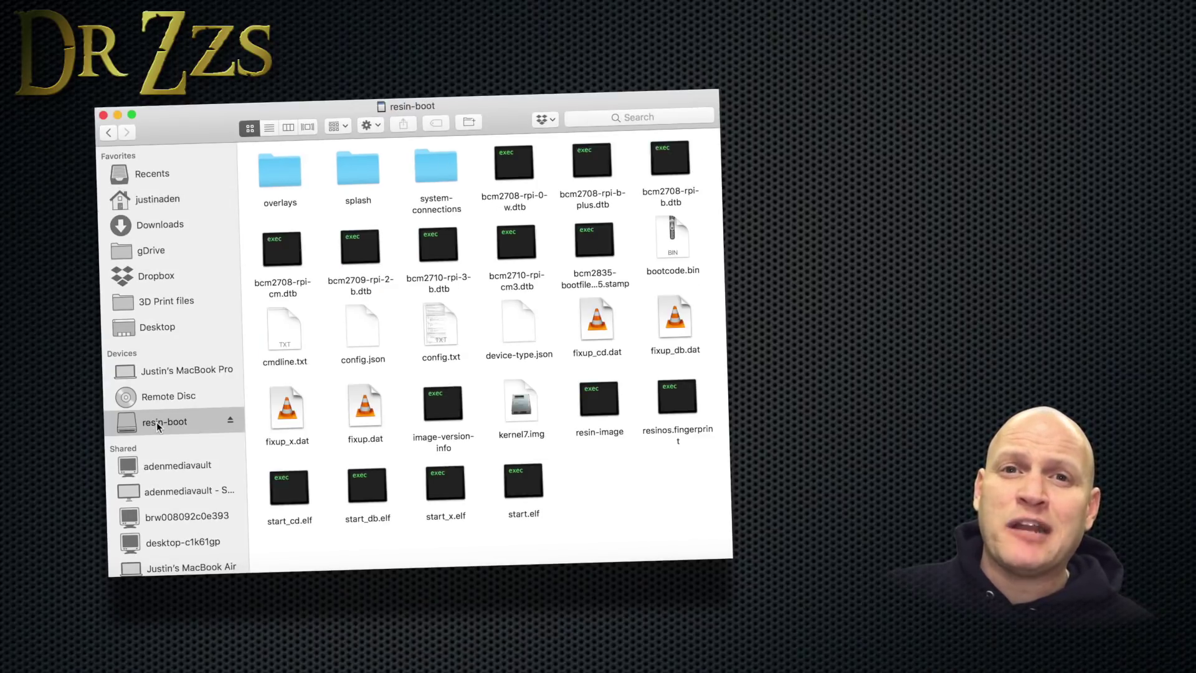
double_click(436, 167)
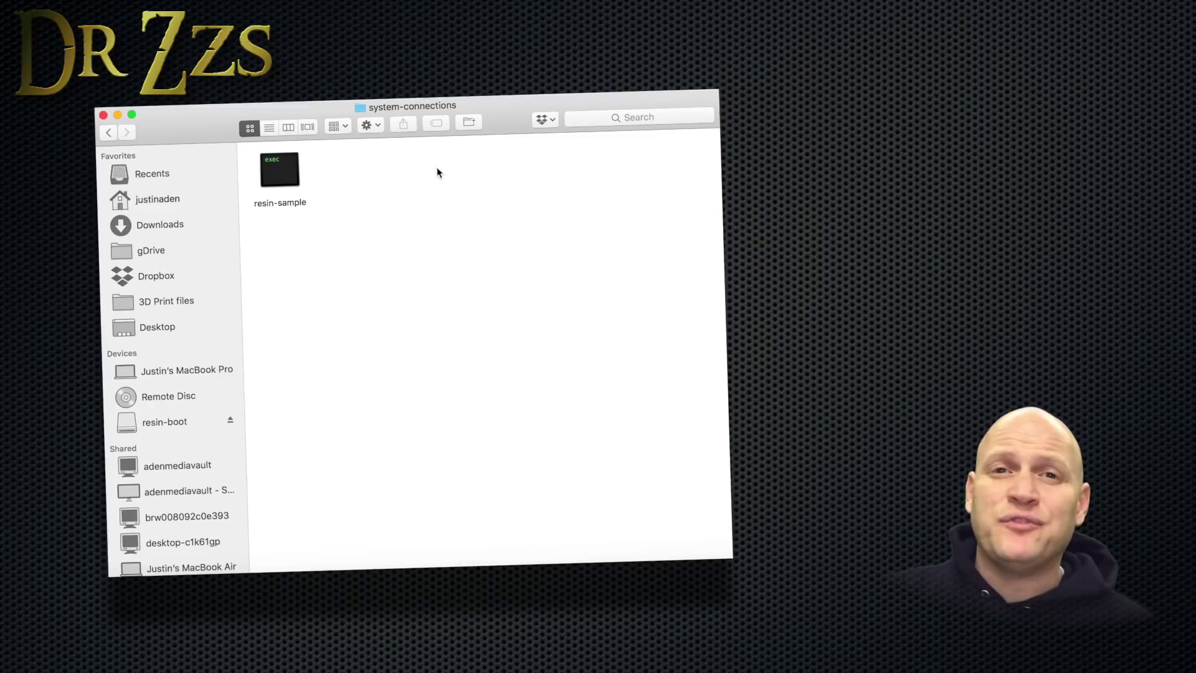
click(280, 170)
right_click(281, 172)
Open resin-sample in Visual Studio Code and select its placeholder wifi name and password.
mouse_move(374, 190)
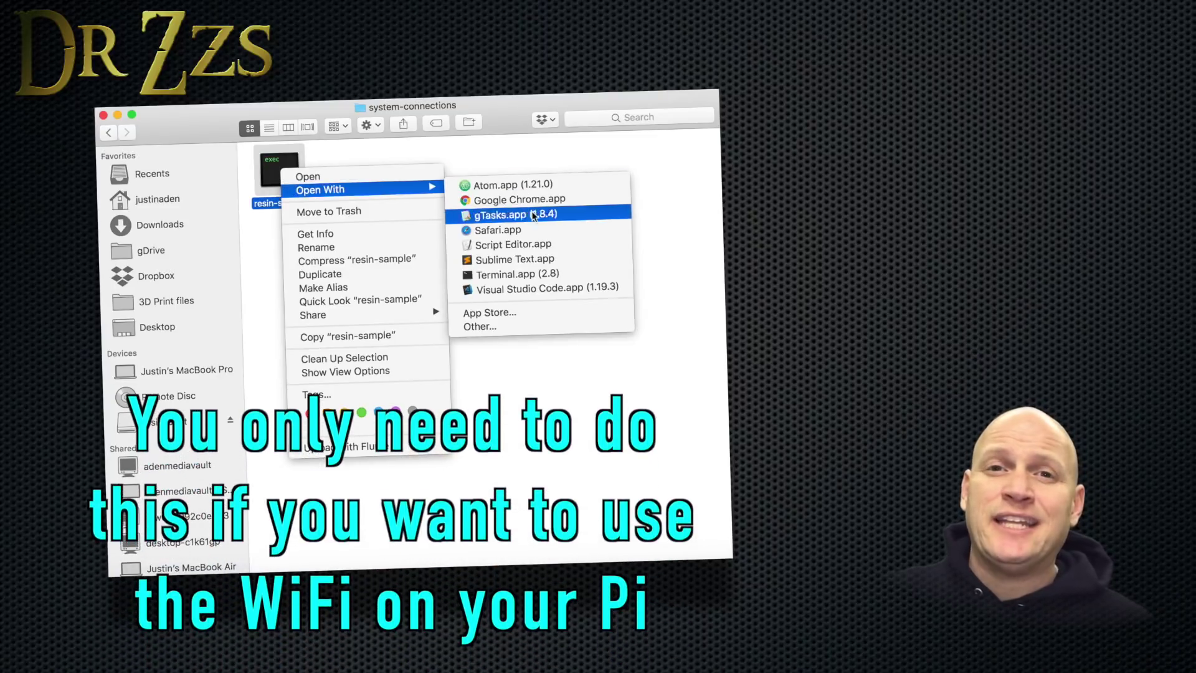
click(546, 293)
drag(211, 267, 297, 261)
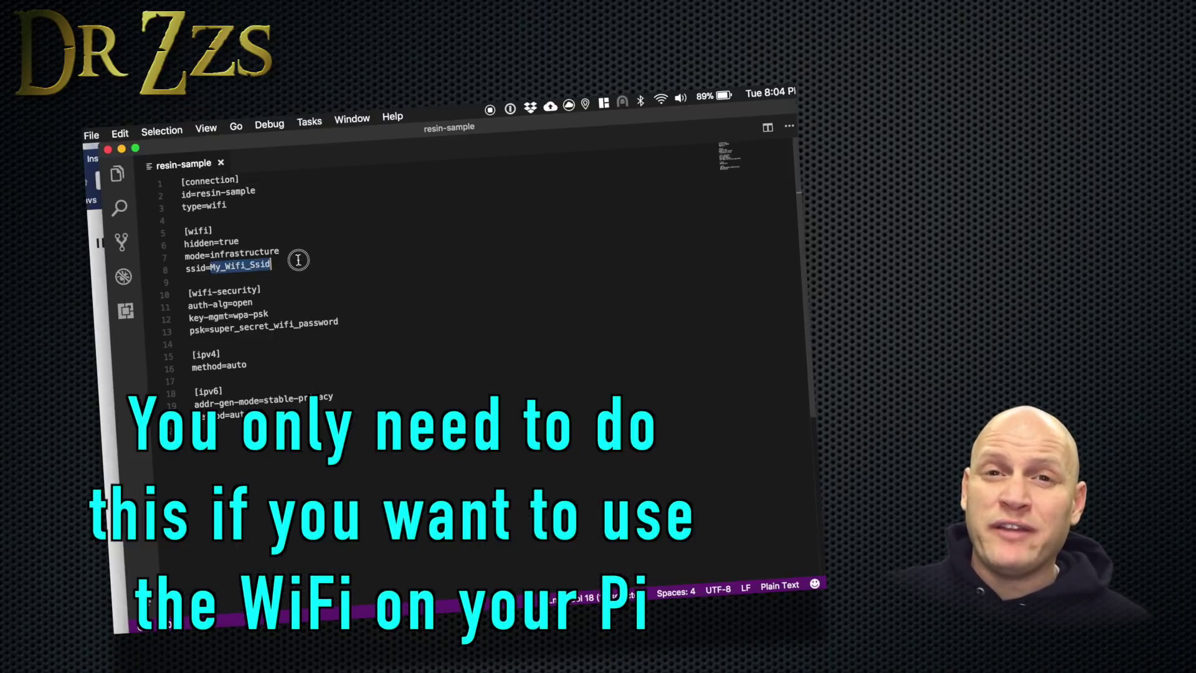
drag(210, 328, 380, 321)
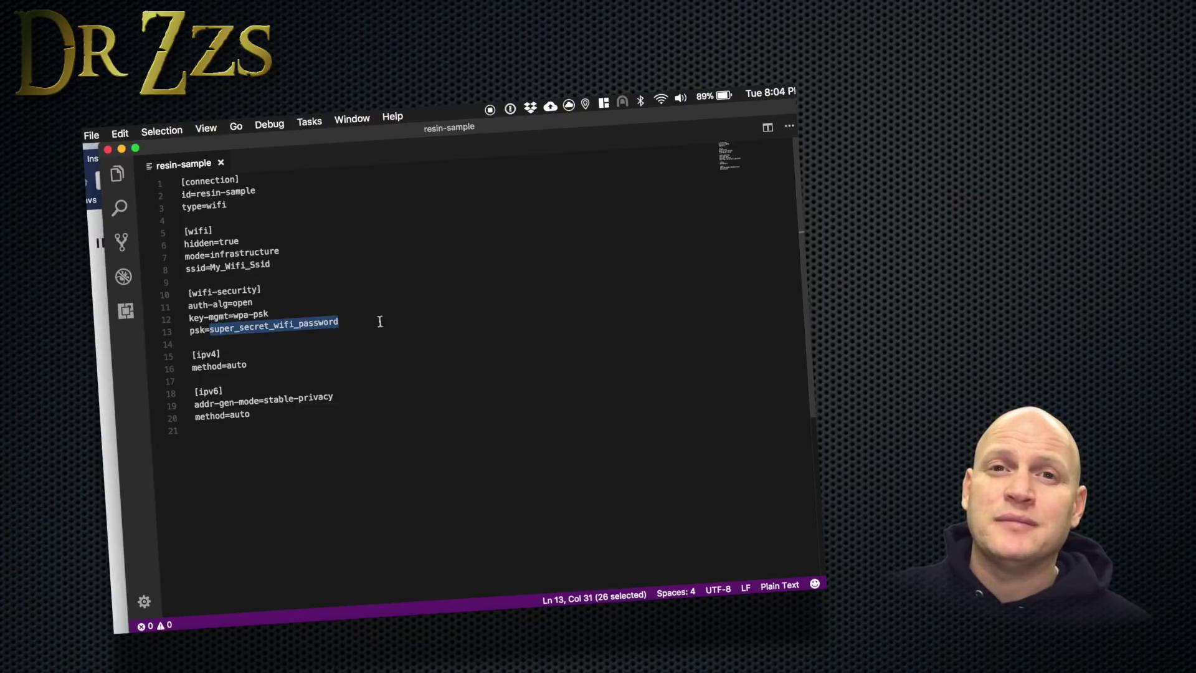
click(521, 480)
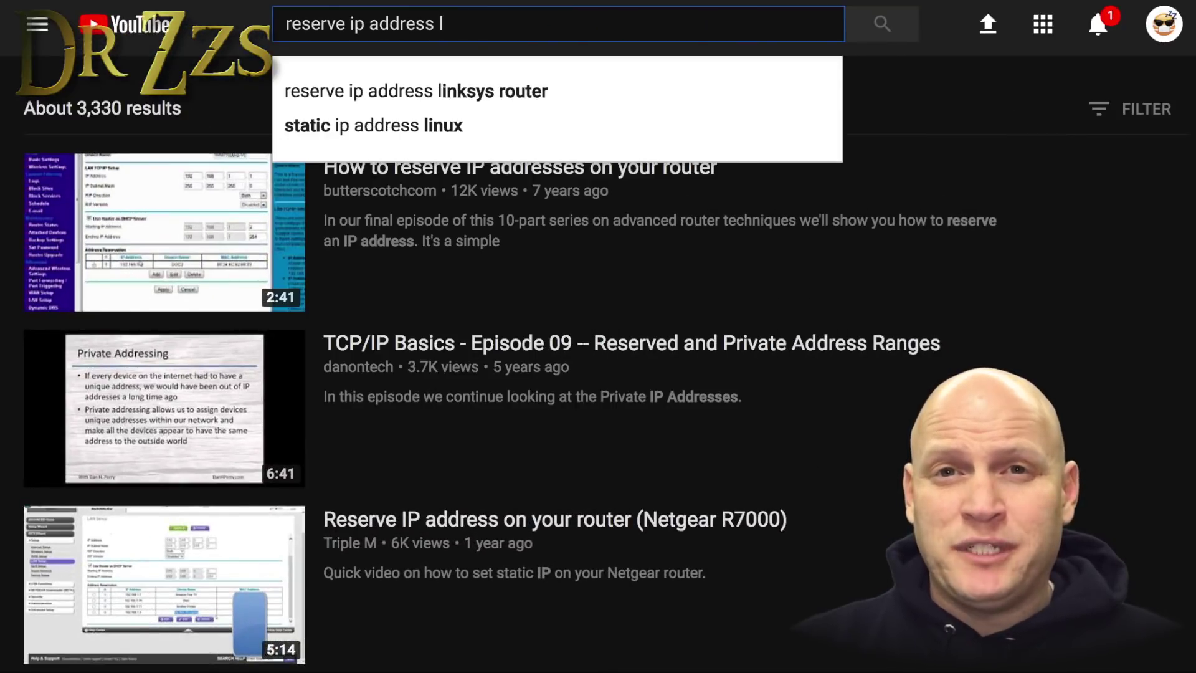
Search for reserving an IP on linksys and dlink routers, then try netgear.
click(460, 93)
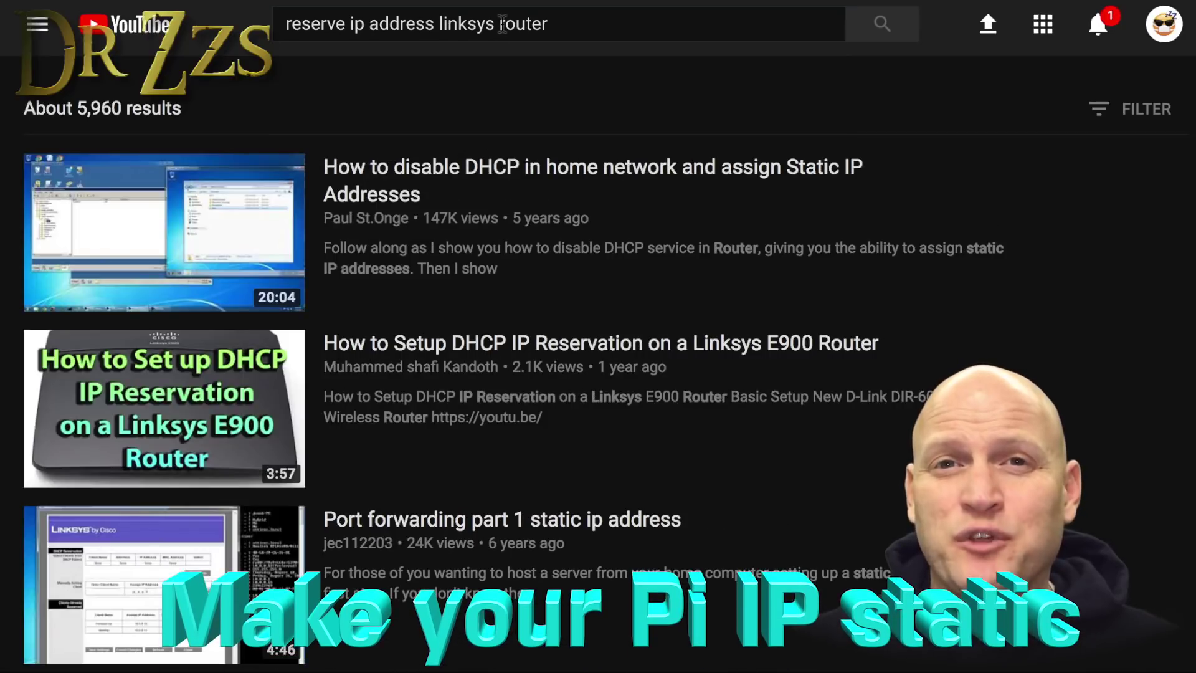
drag(439, 23, 611, 23)
text(dl)
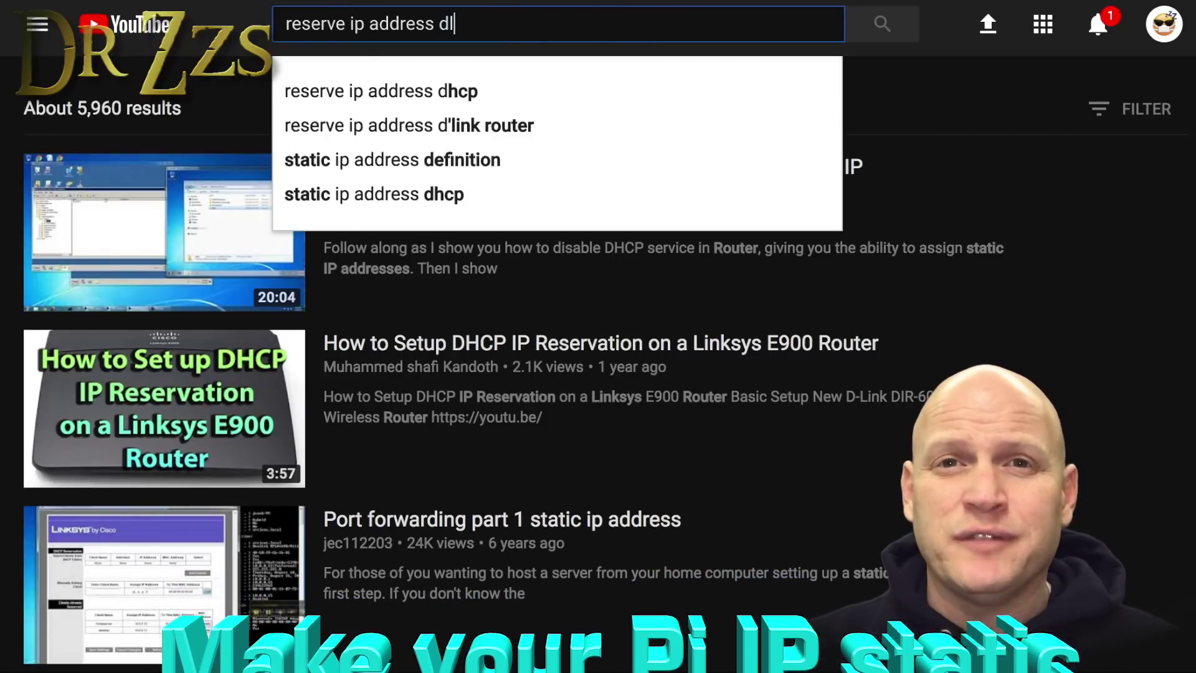
click(421, 125)
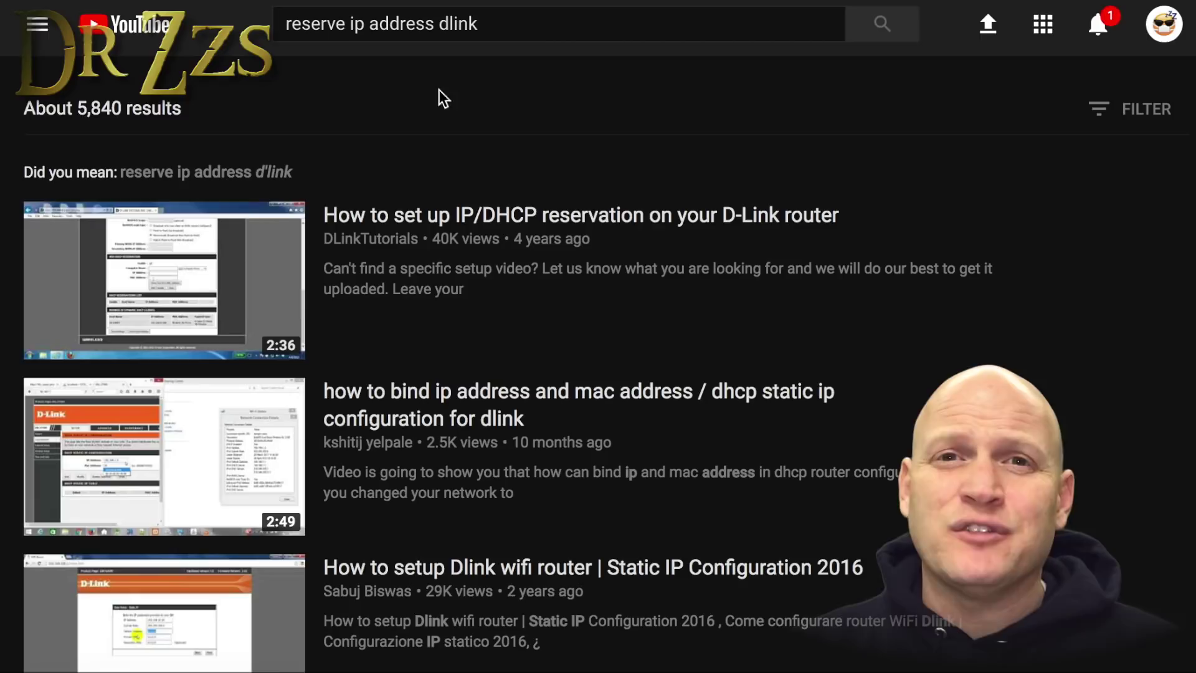
drag(440, 23, 479, 23)
text(netgear)
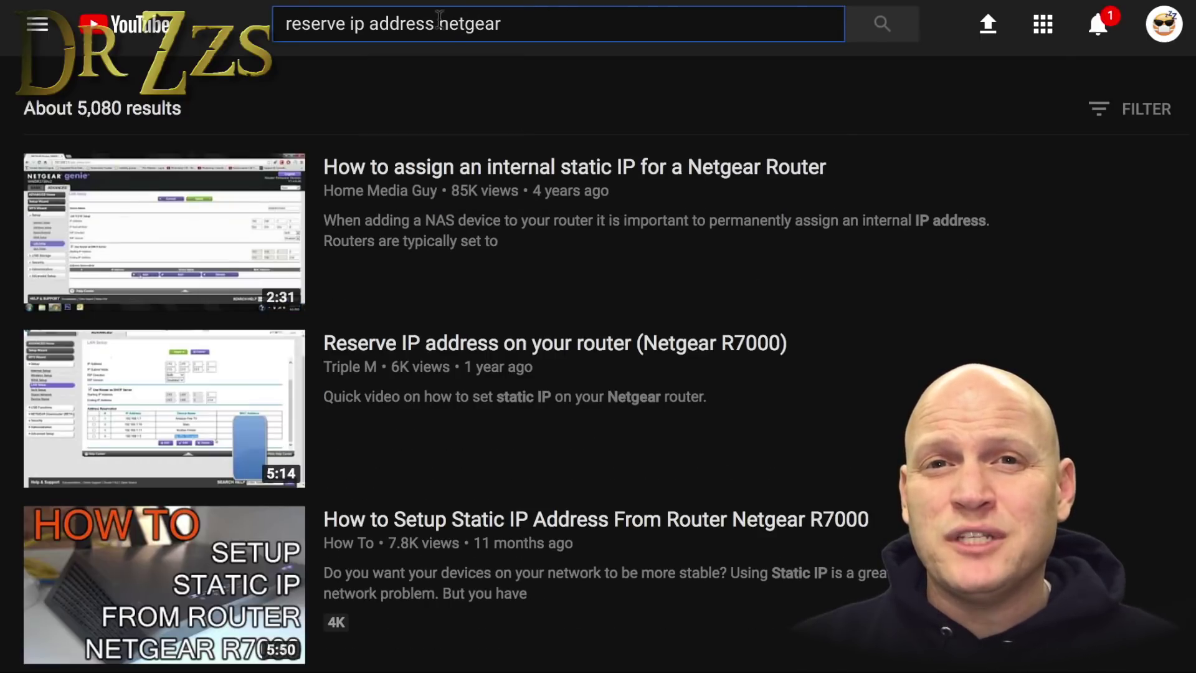
Switch the IP-reservation search to verizon, cisco and finally comcast routers.
drag(436, 23, 607, 18)
key(BackSpace)
click(547, 96)
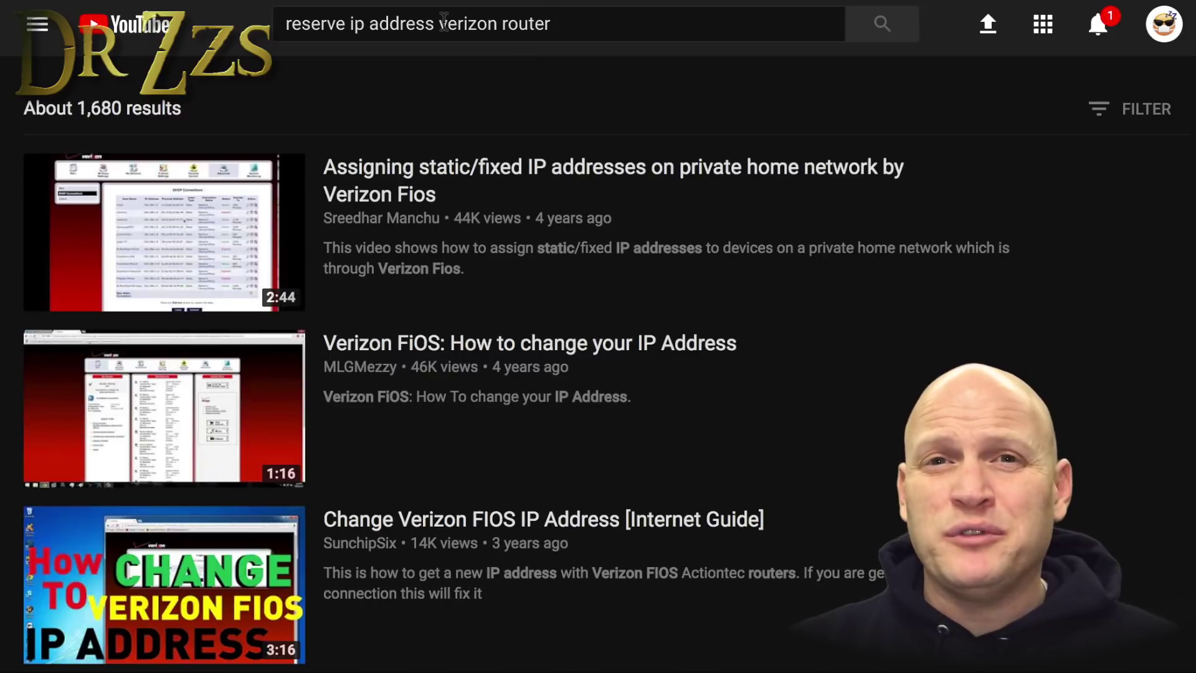
drag(438, 23, 555, 23)
key(BackSpace)
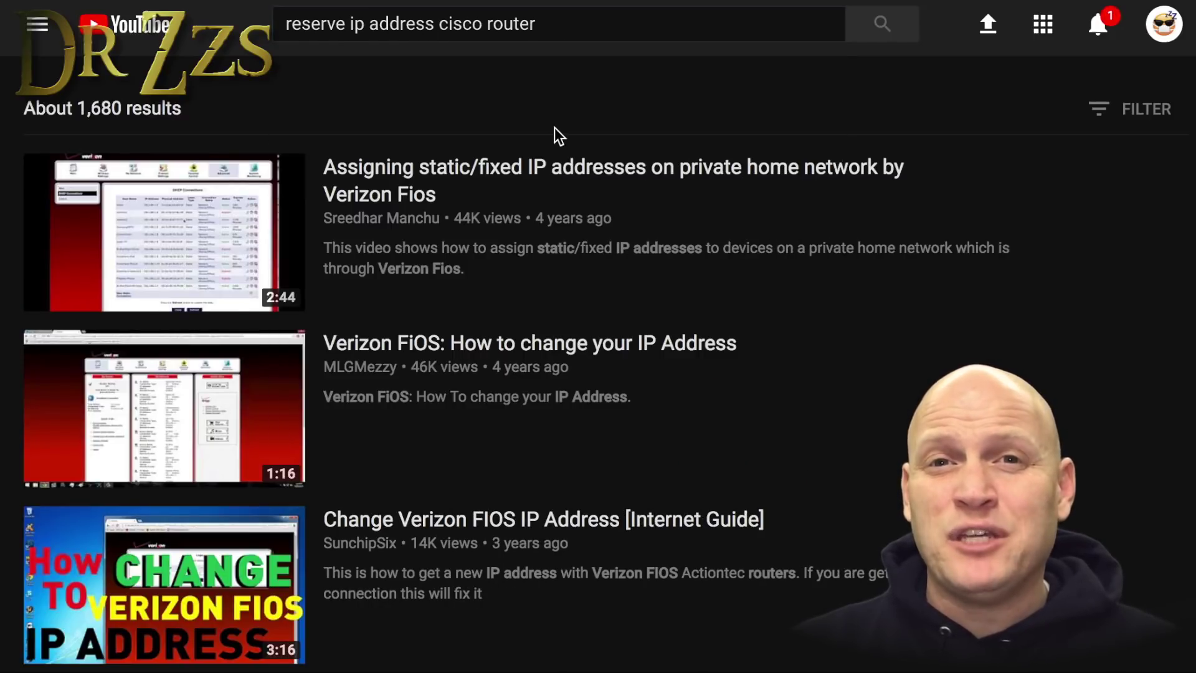
drag(439, 24, 600, 23)
key(BackSpace)
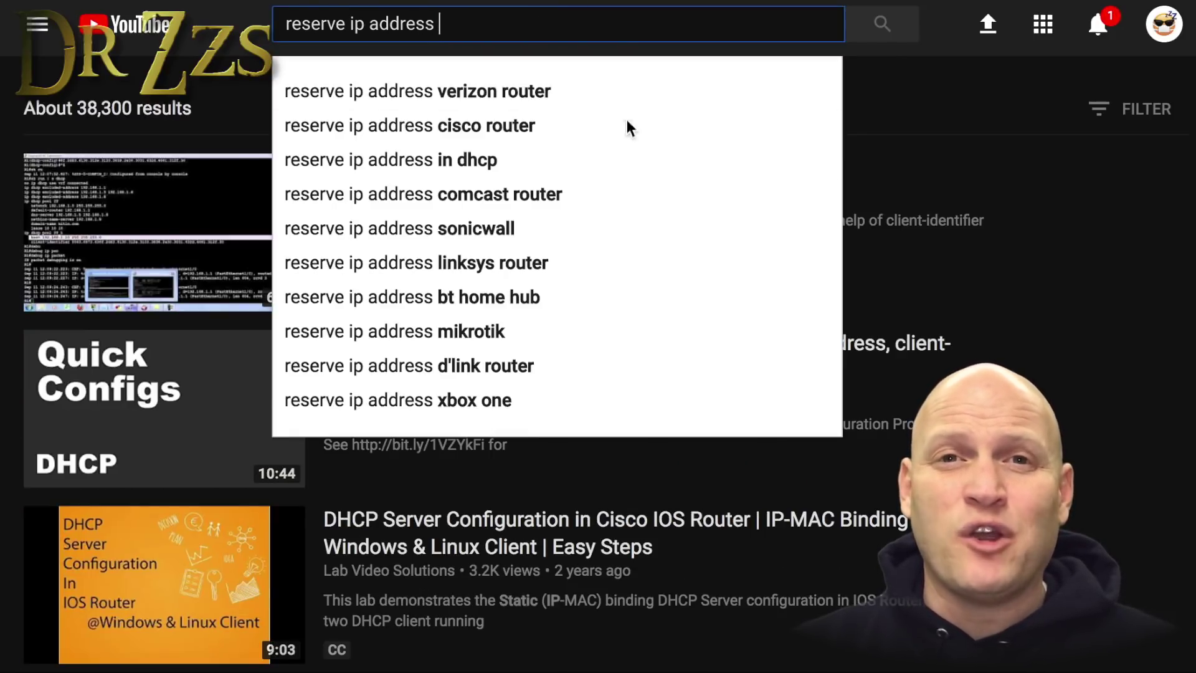
click(628, 184)
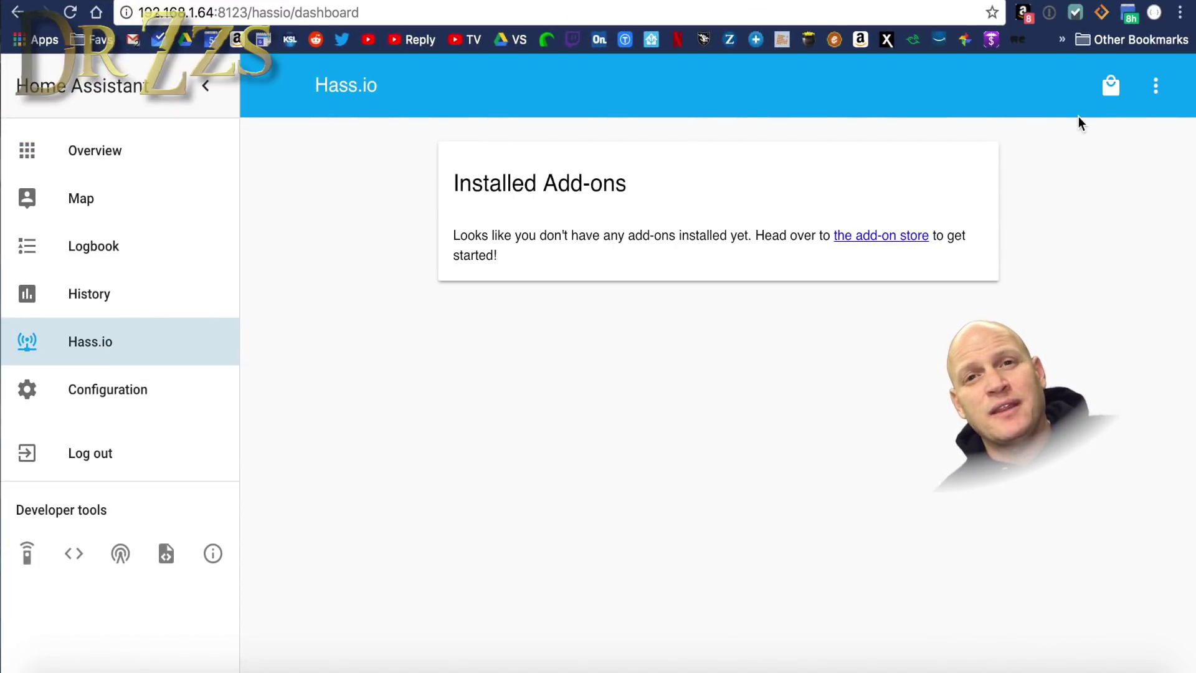
Open the Hass.io add-on store and scroll the built-in add-ons down to Mosquitto broker.
click(1109, 93)
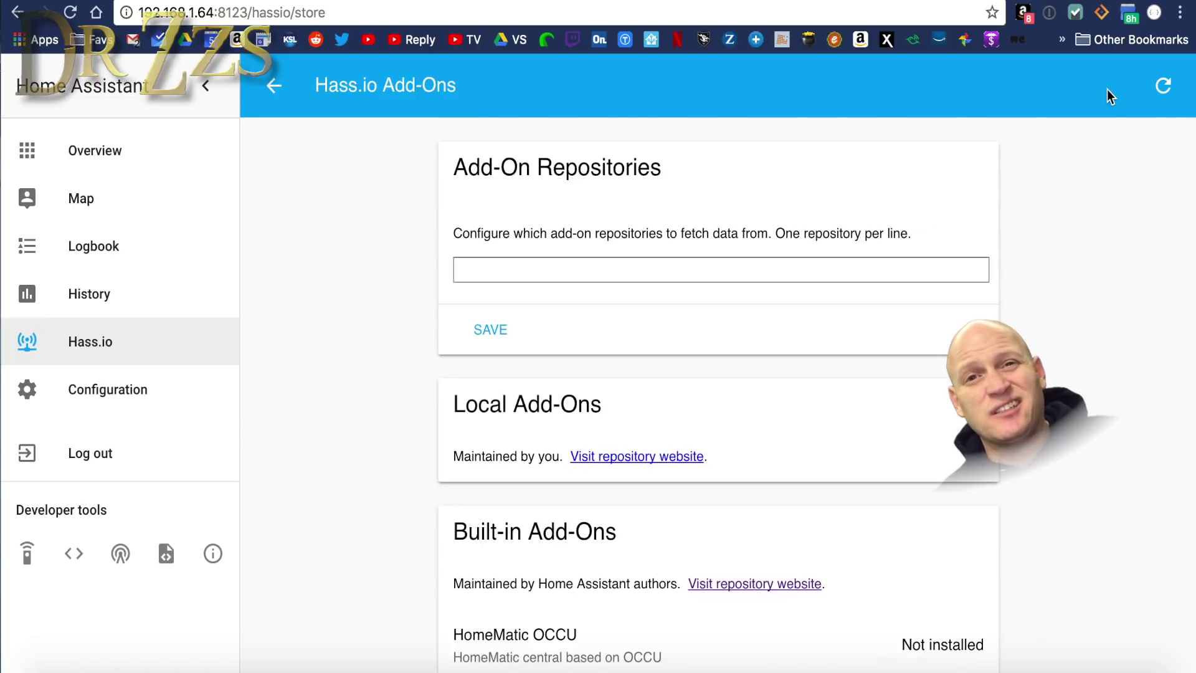
scroll(851, 335, down, 4)
scroll(851, 335, down, 10)
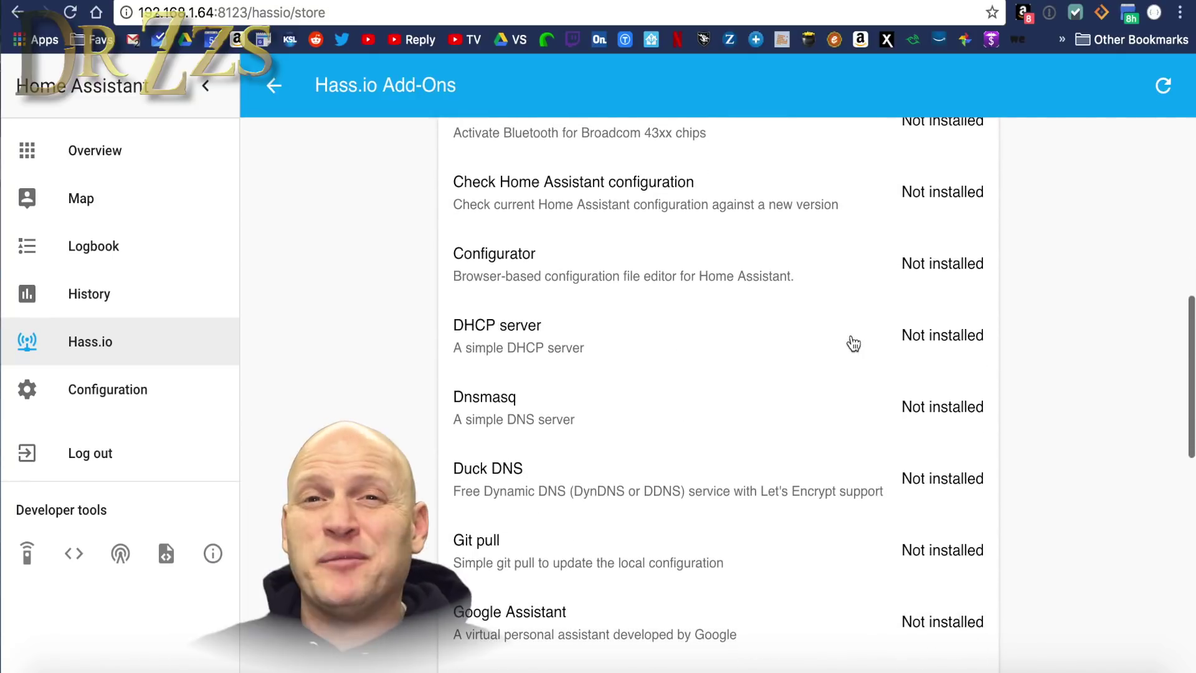
scroll(852, 343, down, 4)
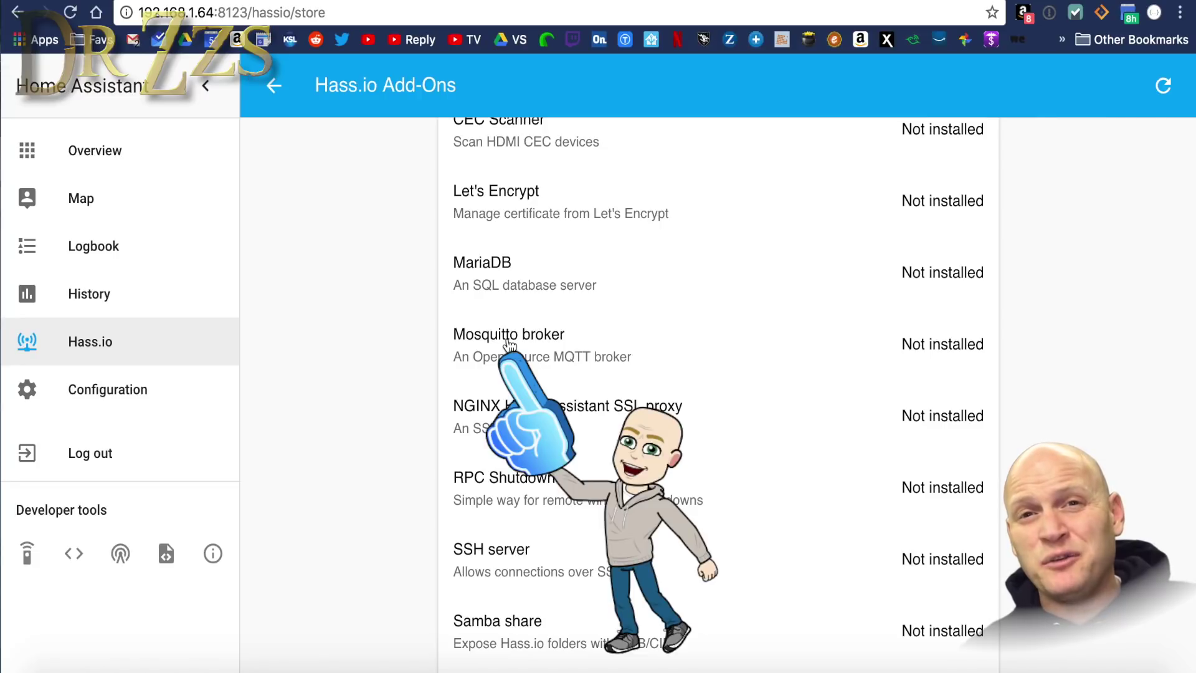
Install the Mosquitto broker add-on and read through its documentation.
click(510, 344)
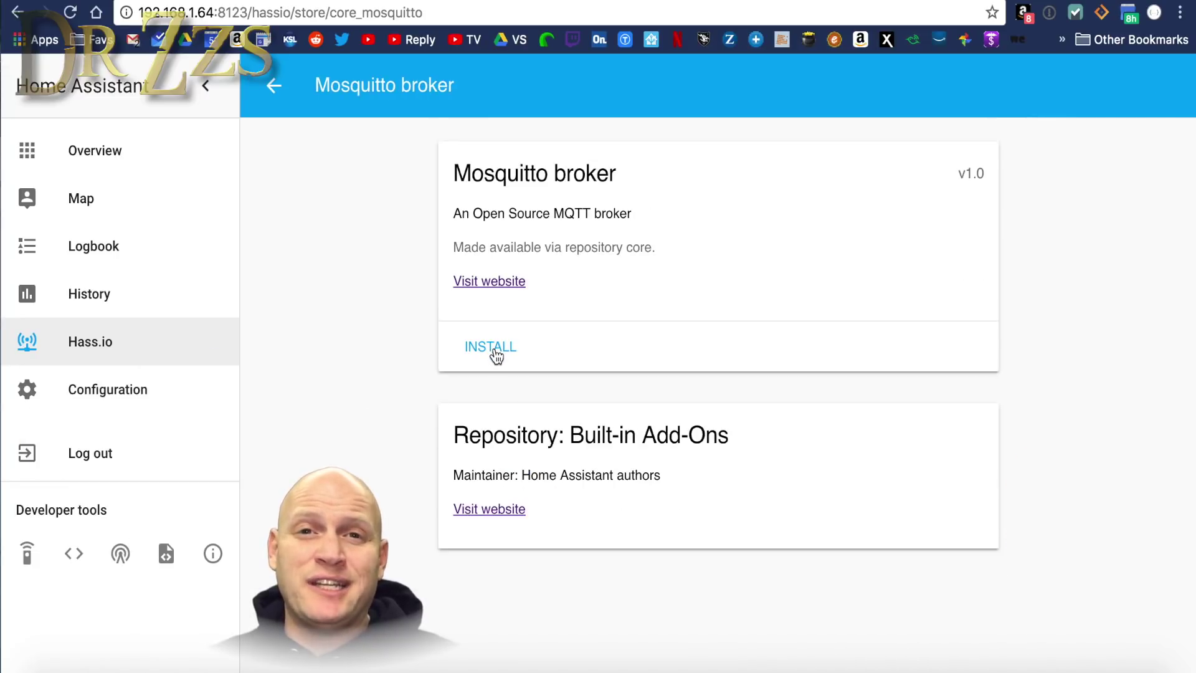
click(494, 350)
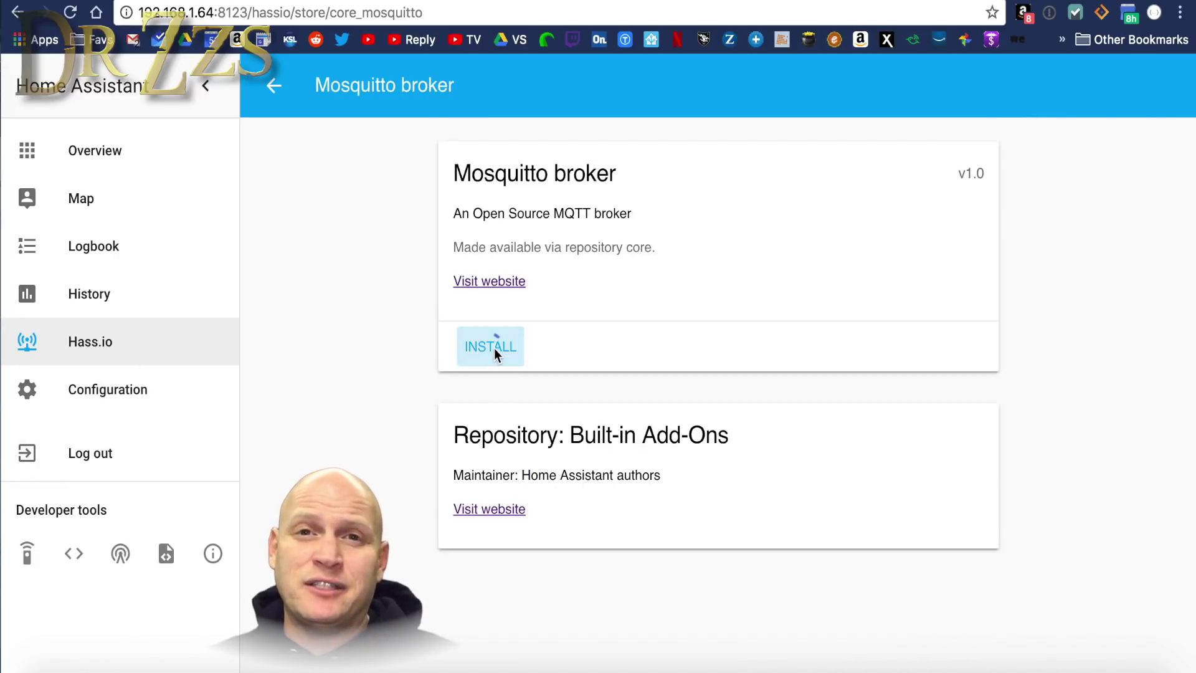
click(483, 286)
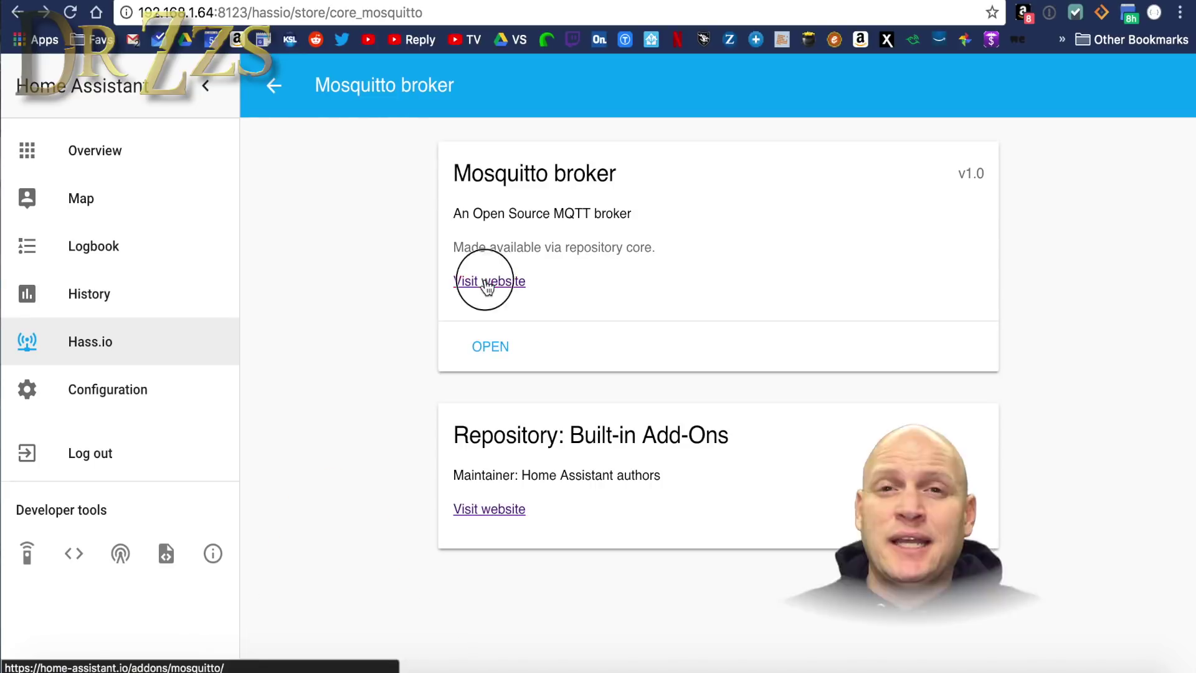
scroll(485, 279, down, 8)
scroll(486, 285, down, 10)
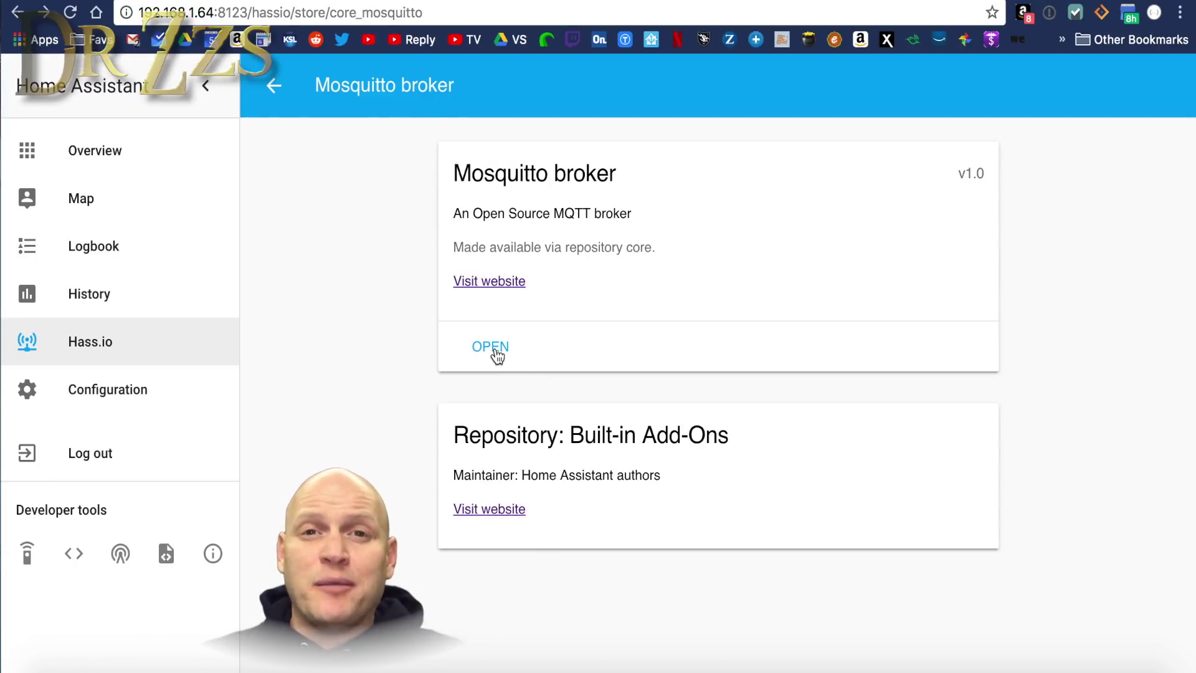
Paste a logins entry into the Mosquitto options and set a custom username.
click(495, 352)
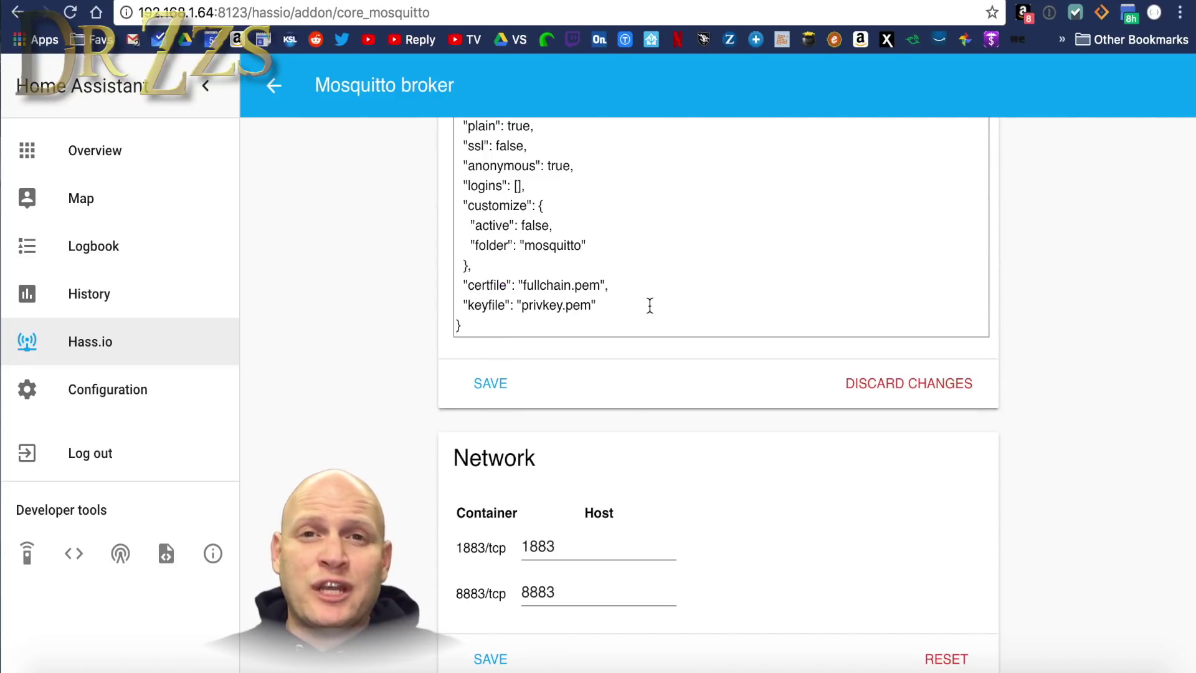
scroll(650, 305, up, 2)
right_click(518, 310)
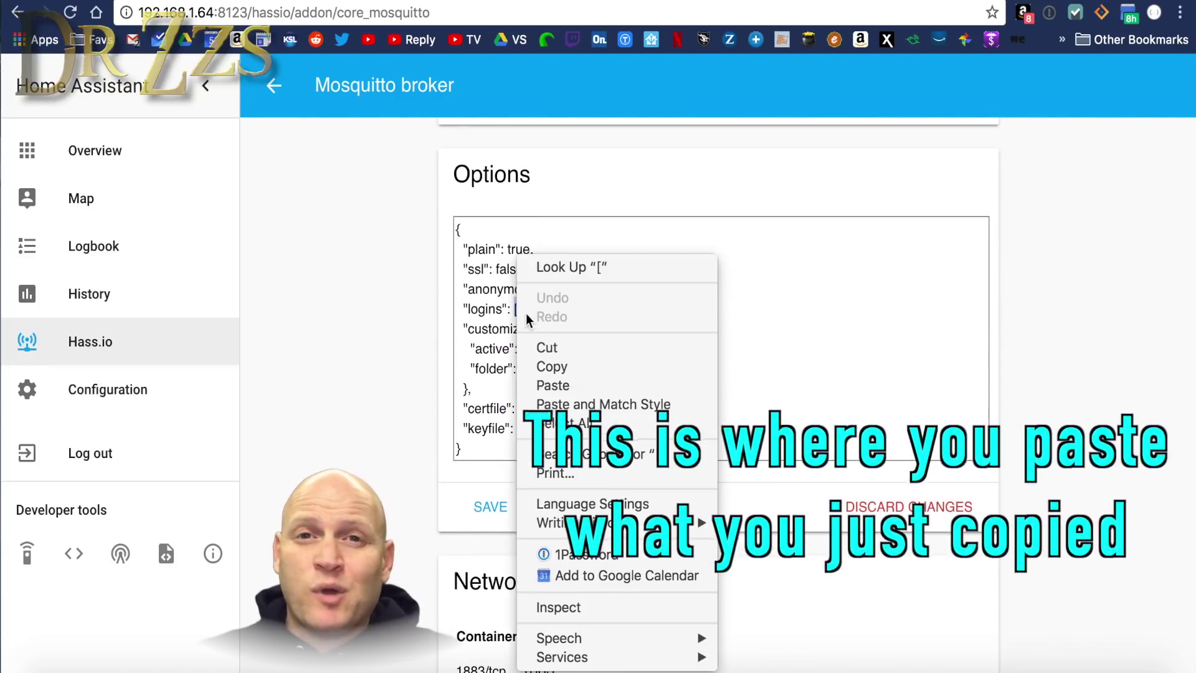
click(584, 384)
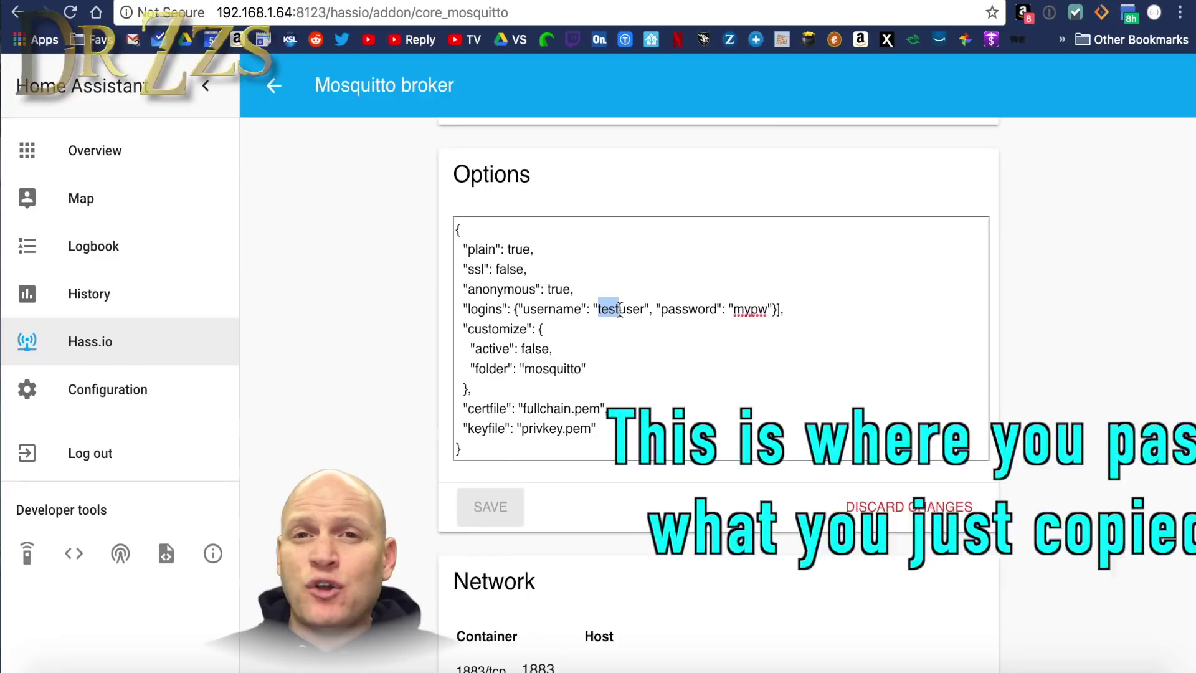
text(DEV)
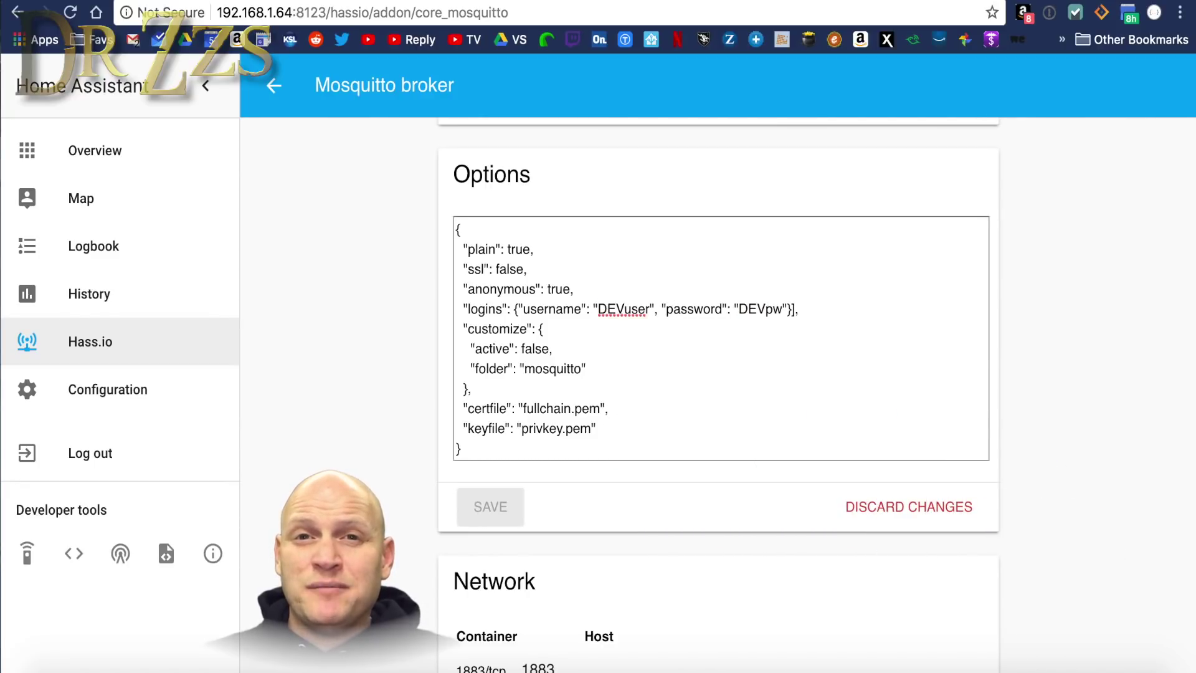
scroll(618, 329, down, 1)
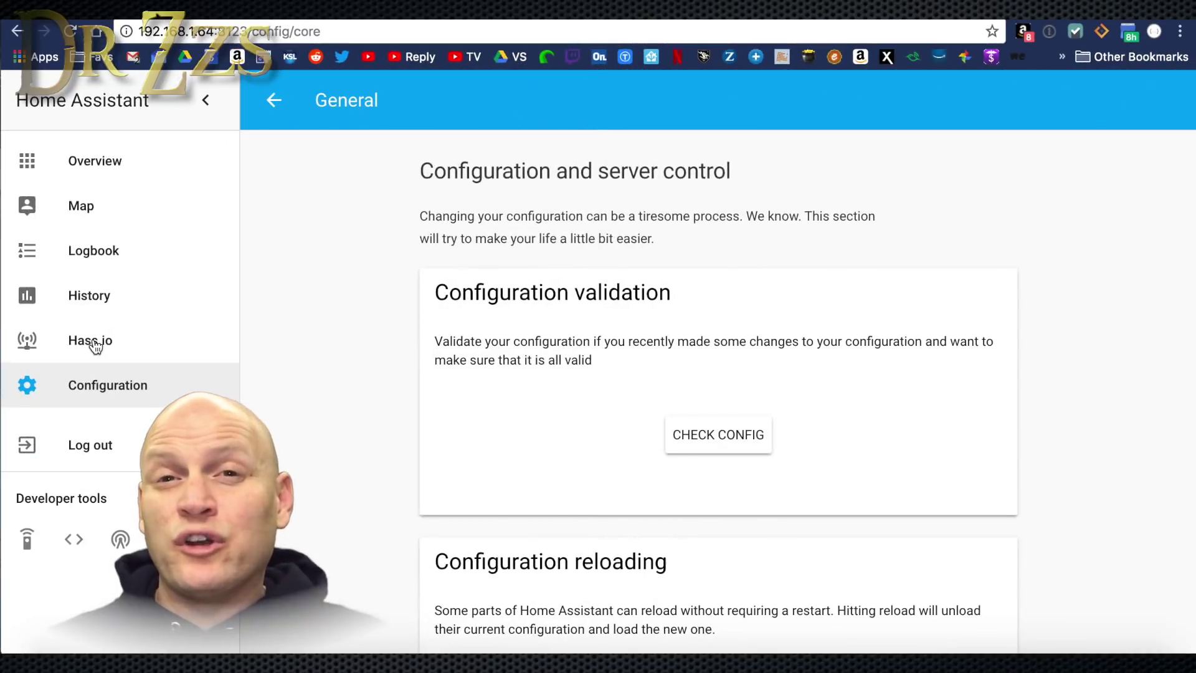
From the Hass.io dashboard's add-on store, install the Configurator add-on.
click(90, 341)
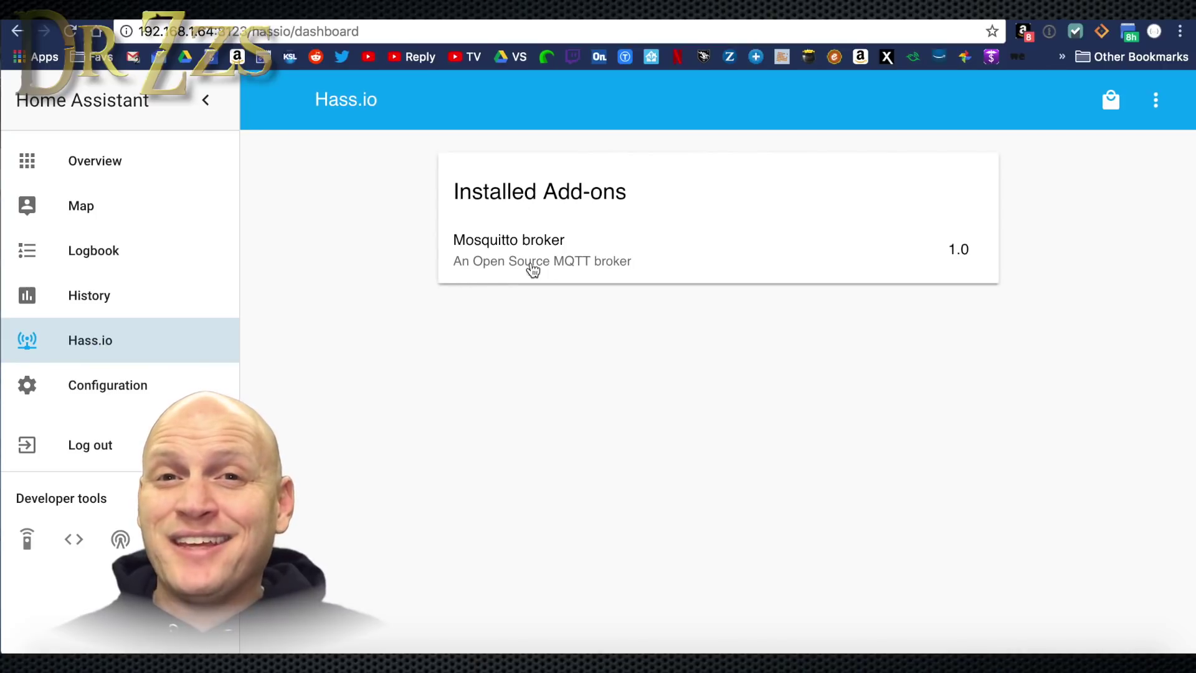
click(1110, 103)
scroll(603, 495, down, 7)
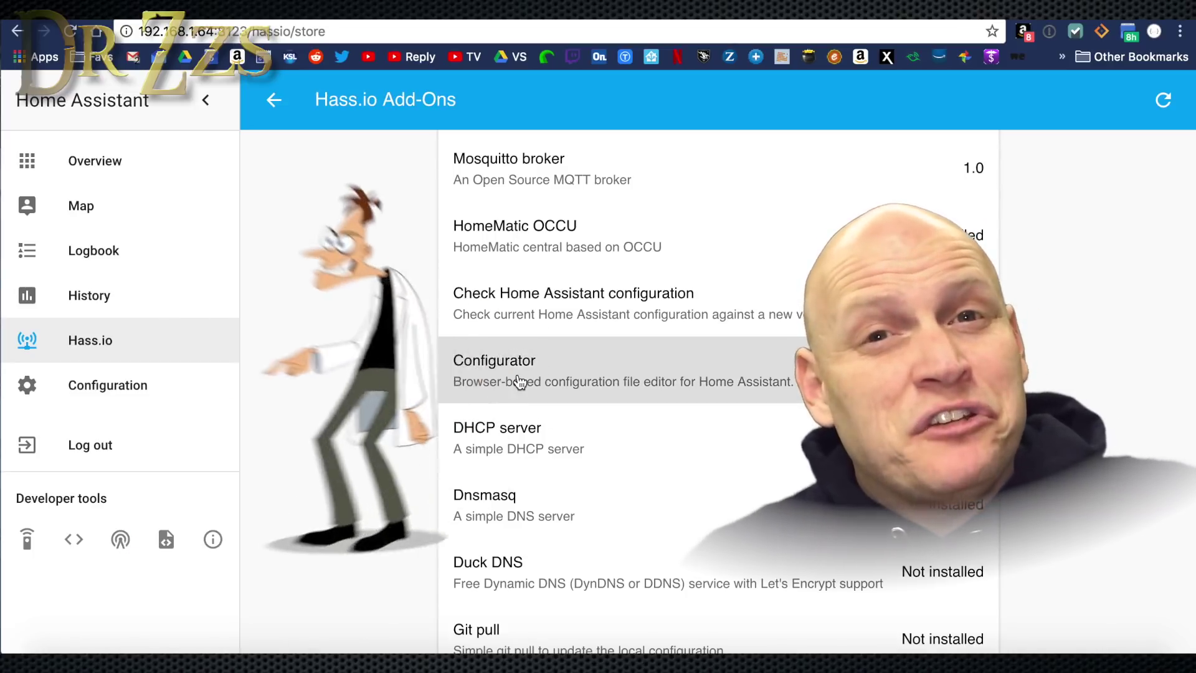
click(515, 378)
click(492, 346)
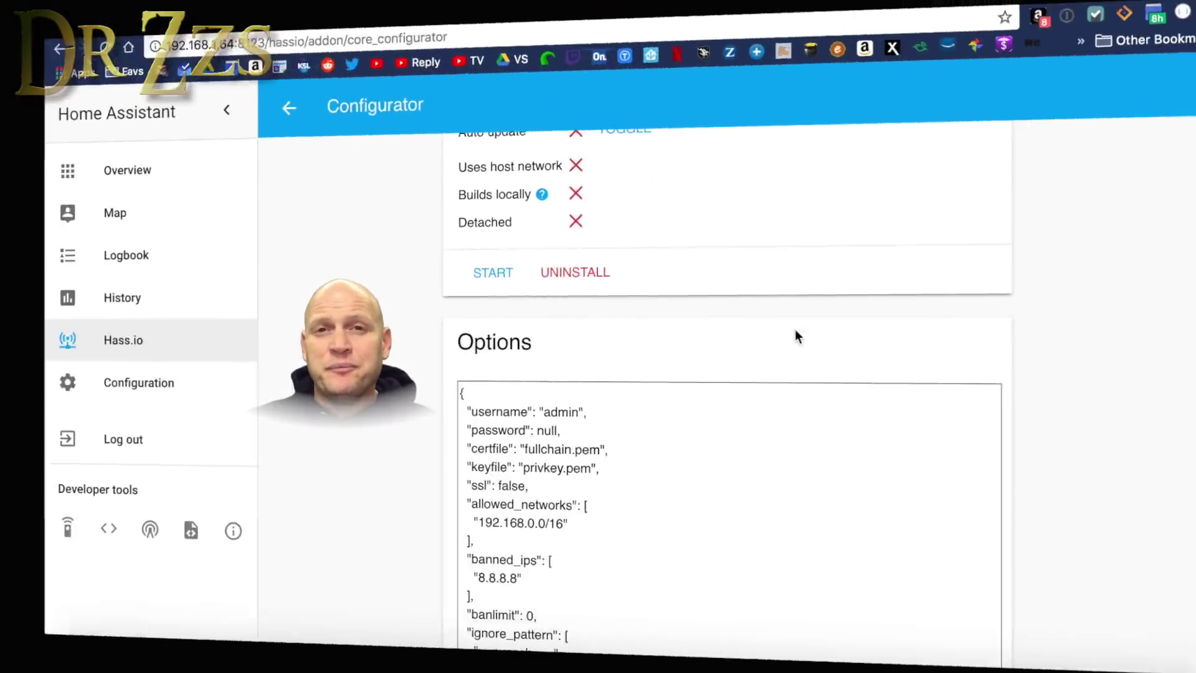
Review the Configurator options and turn on its Auto update.
scroll(795, 329, down, 3)
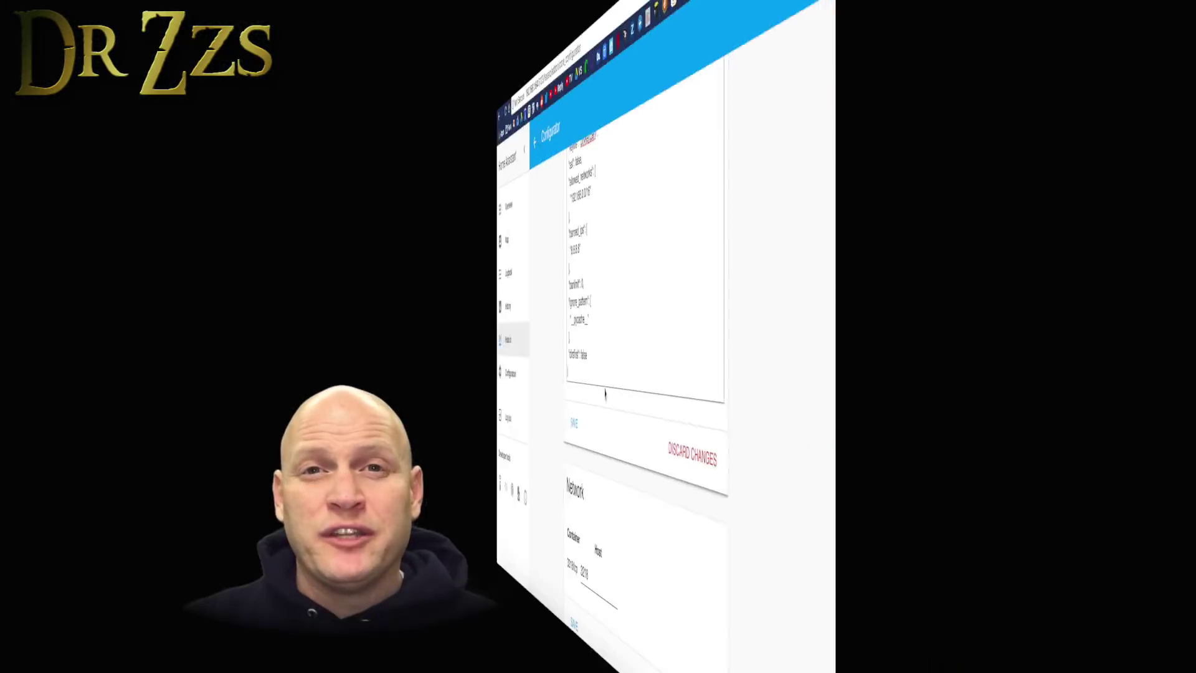
scroll(630, 385, up, 1)
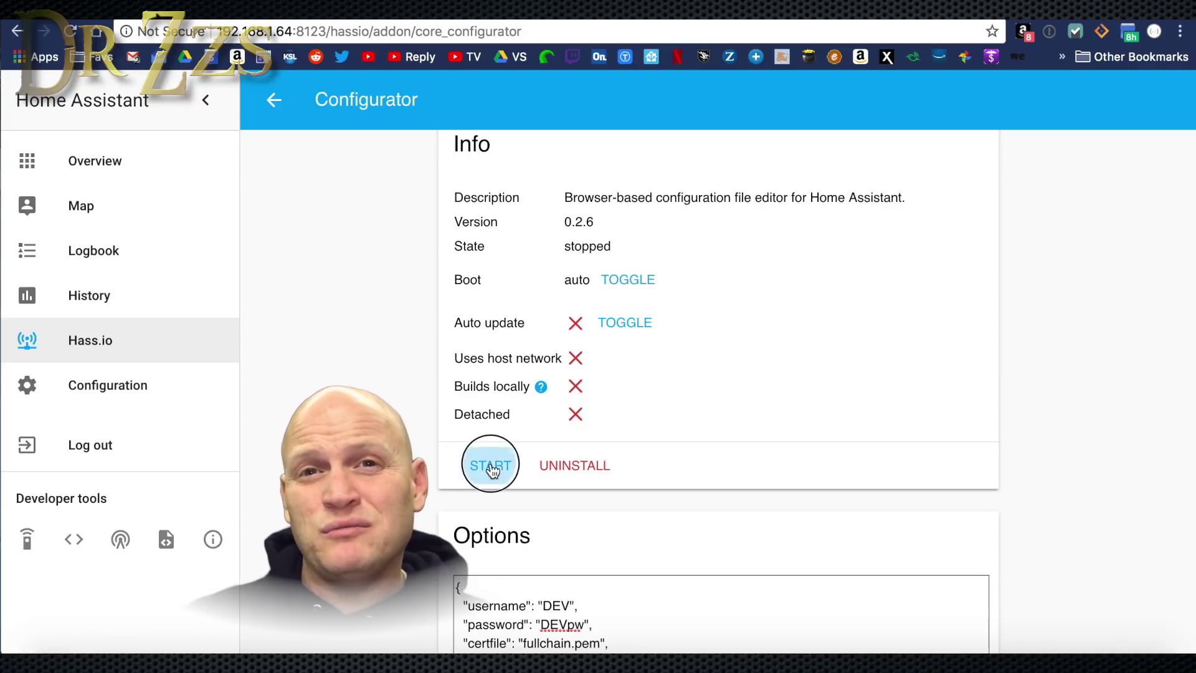
click(622, 324)
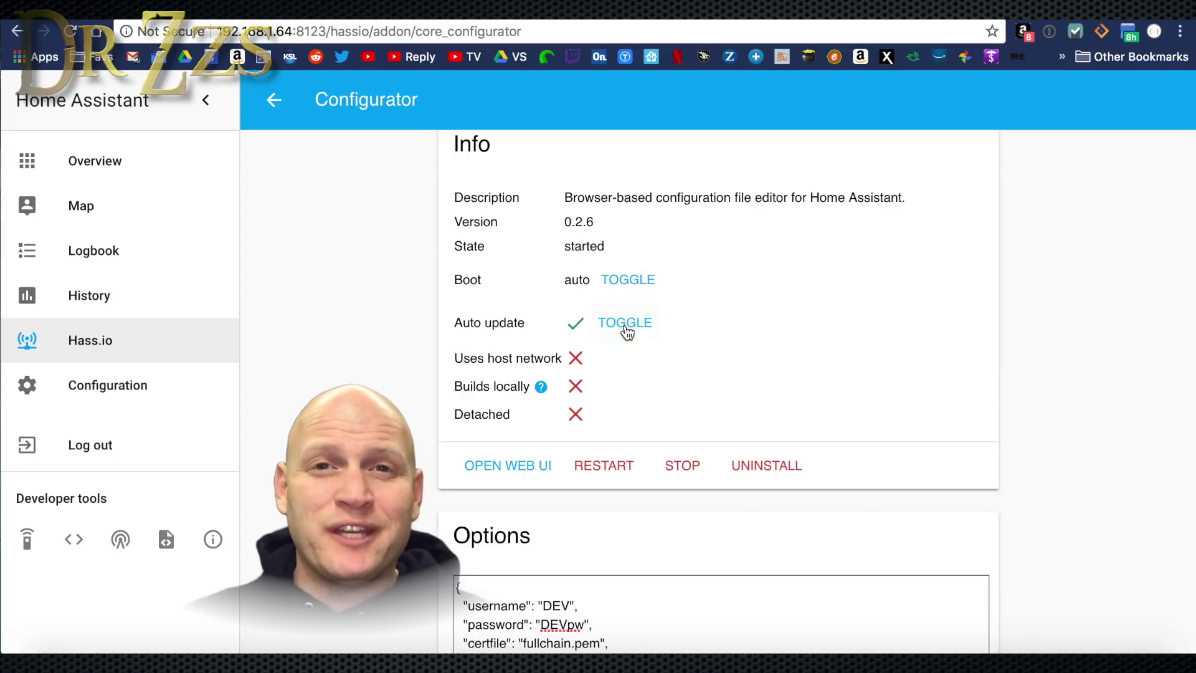
Open the Configurator web UI and log in with the custom credentials.
click(504, 478)
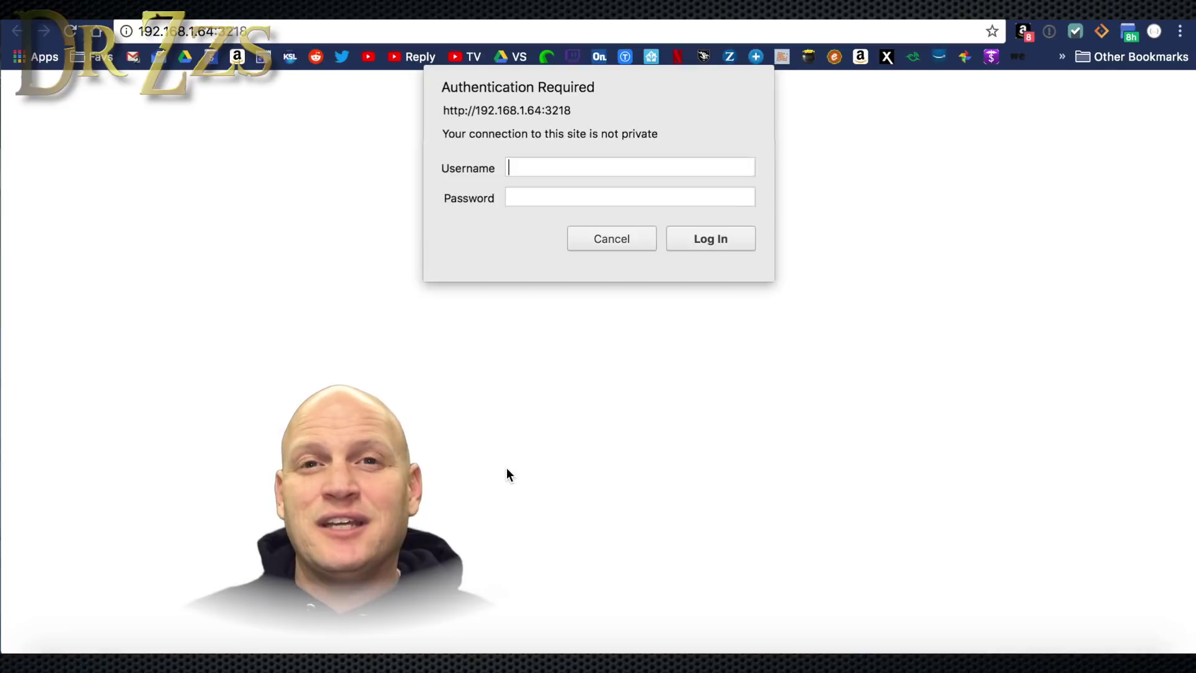
text(DEV)
click(579, 197)
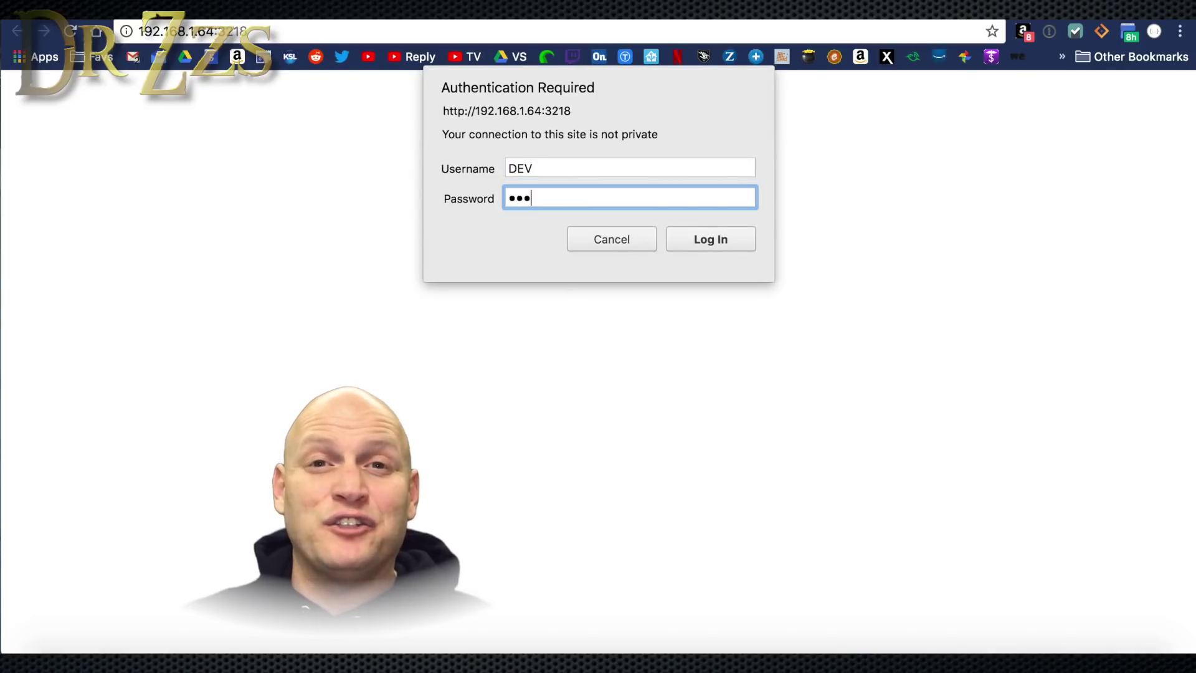
click(724, 241)
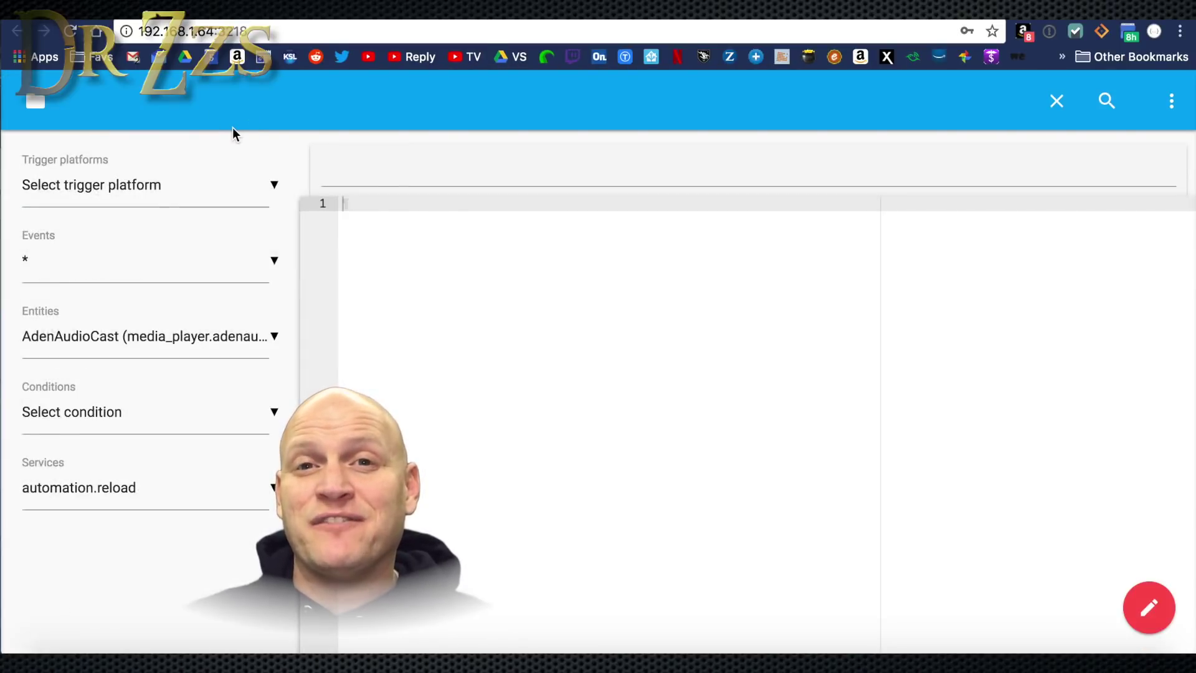
click(34, 104)
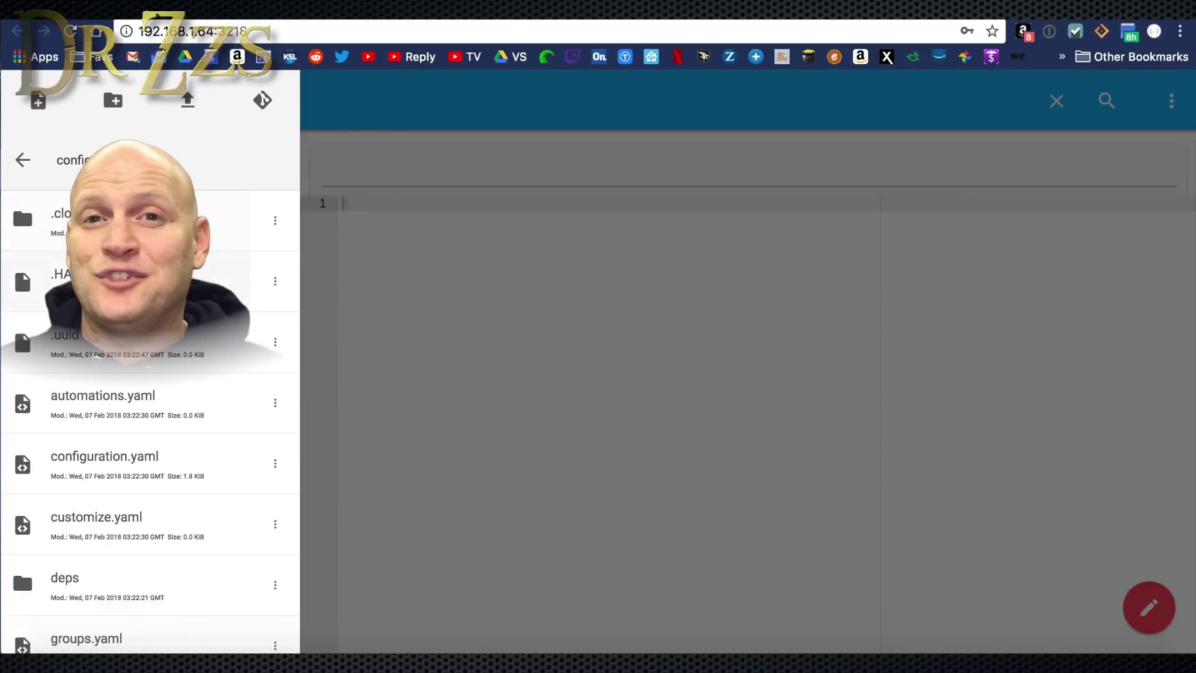
click(106, 483)
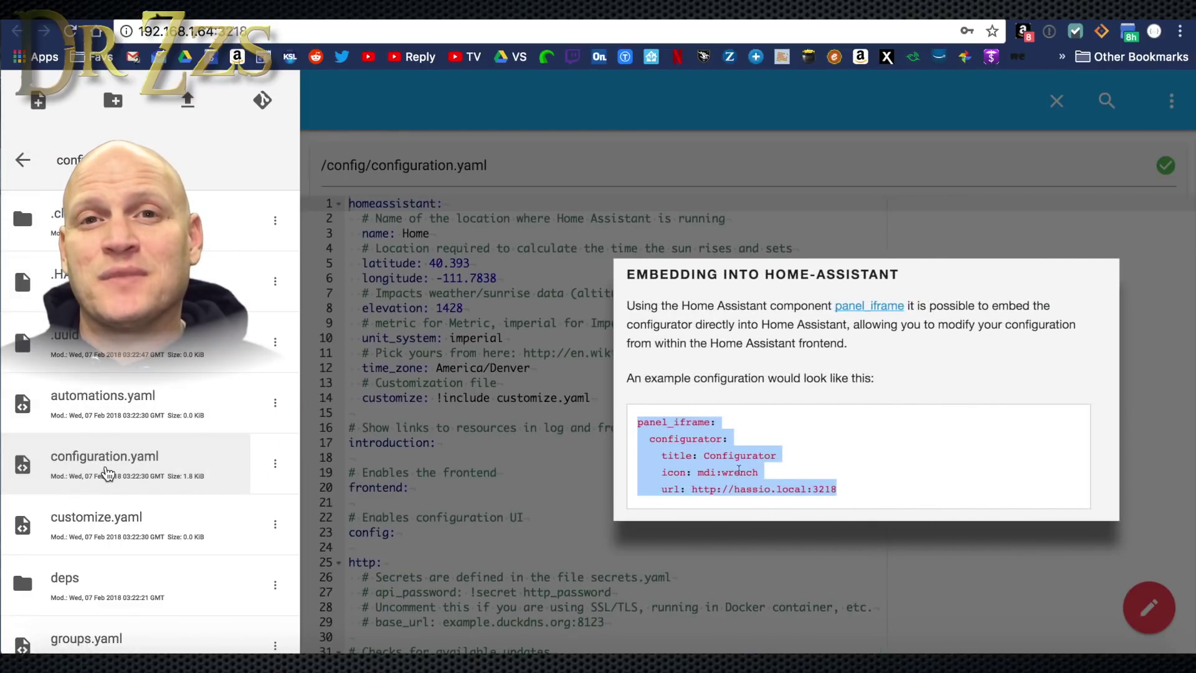
right_click(737, 468)
click(757, 496)
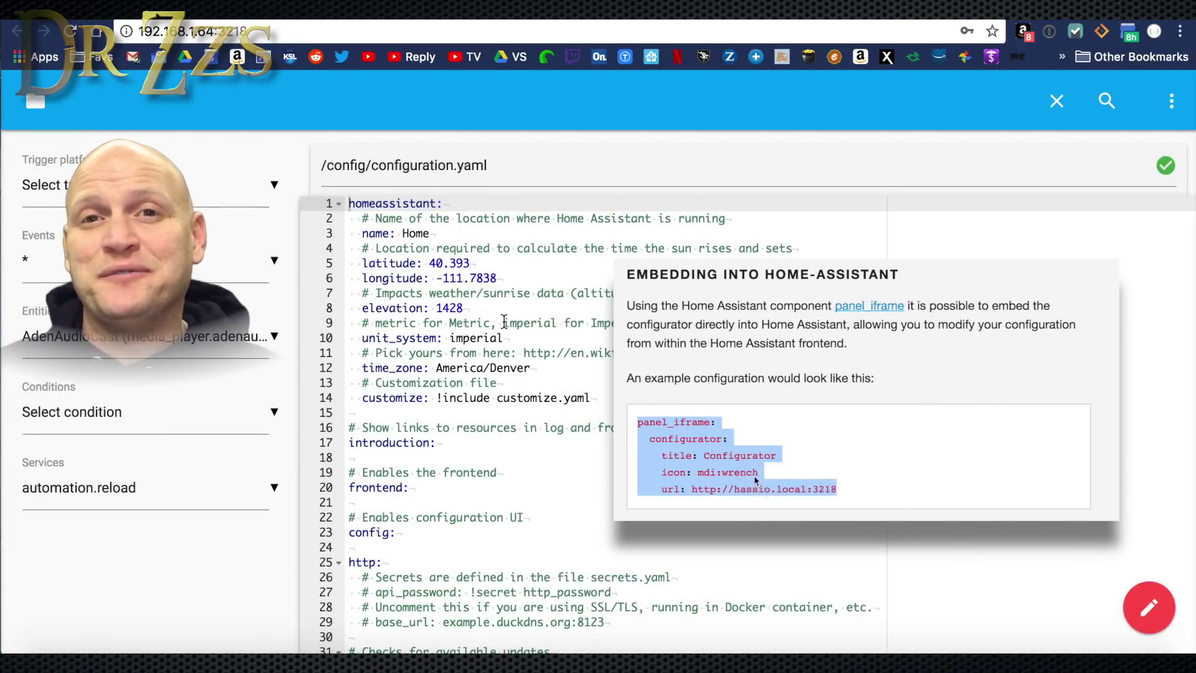
click(367, 457)
key(Return)
right_click(362, 454)
click(400, 473)
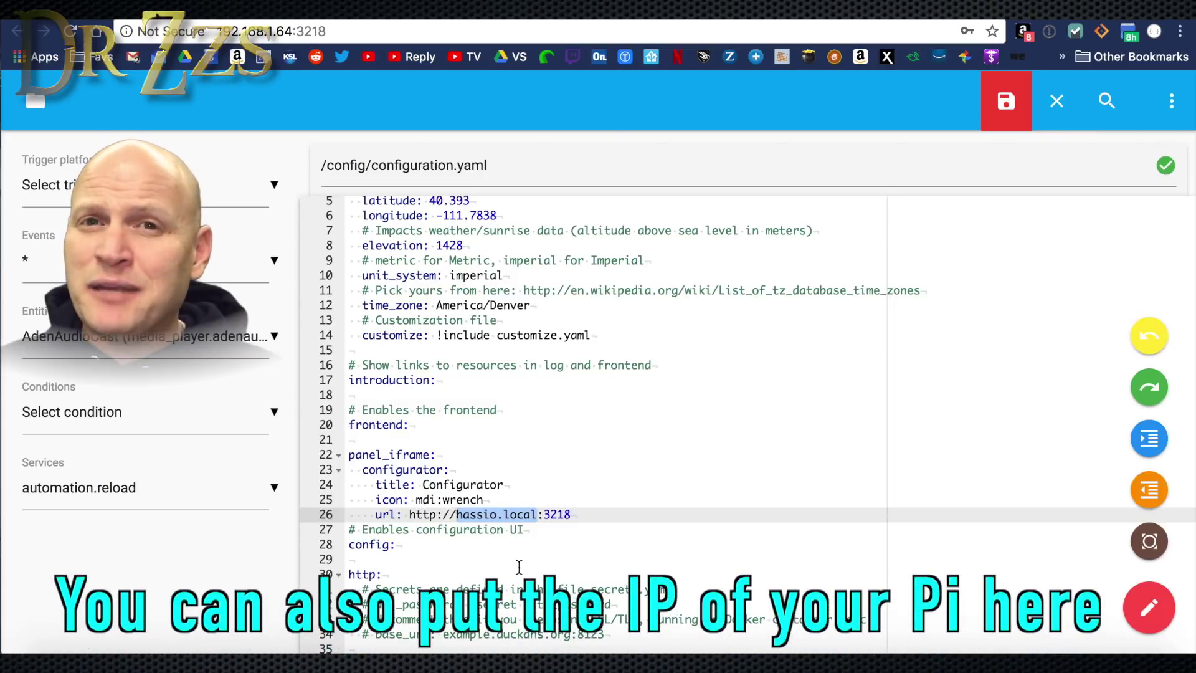
text(192.168.1.64)
click(610, 513)
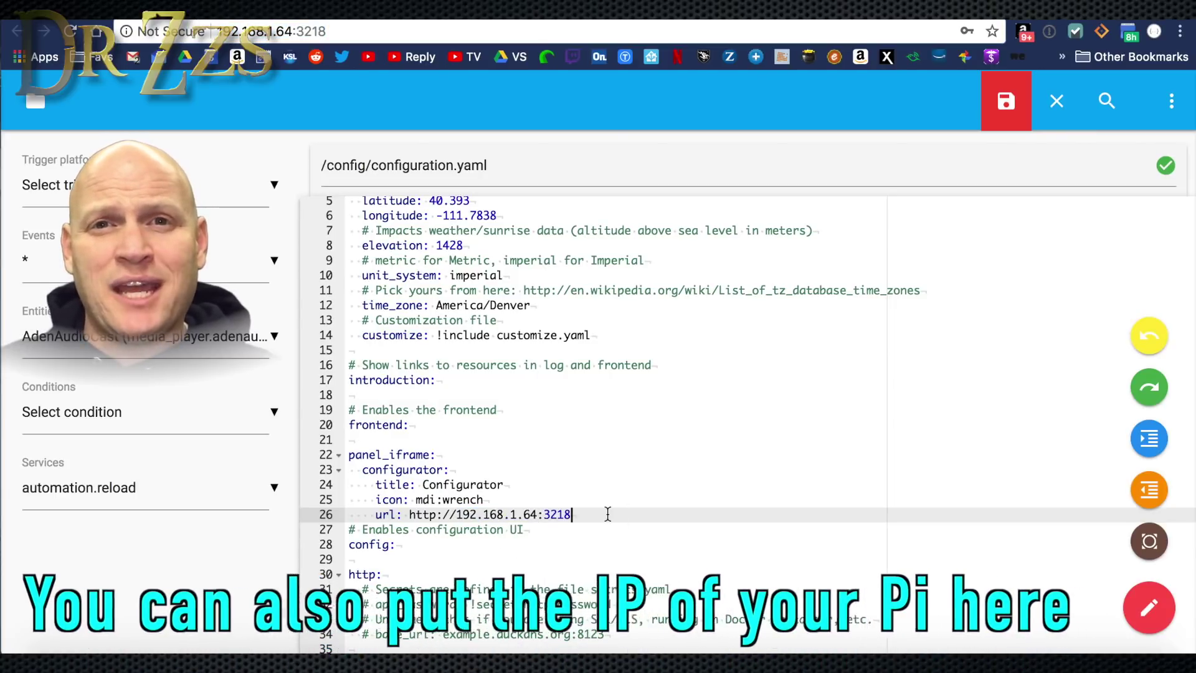
Save configuration.yaml and restart Home Assistant.
click(1006, 101)
click(1172, 101)
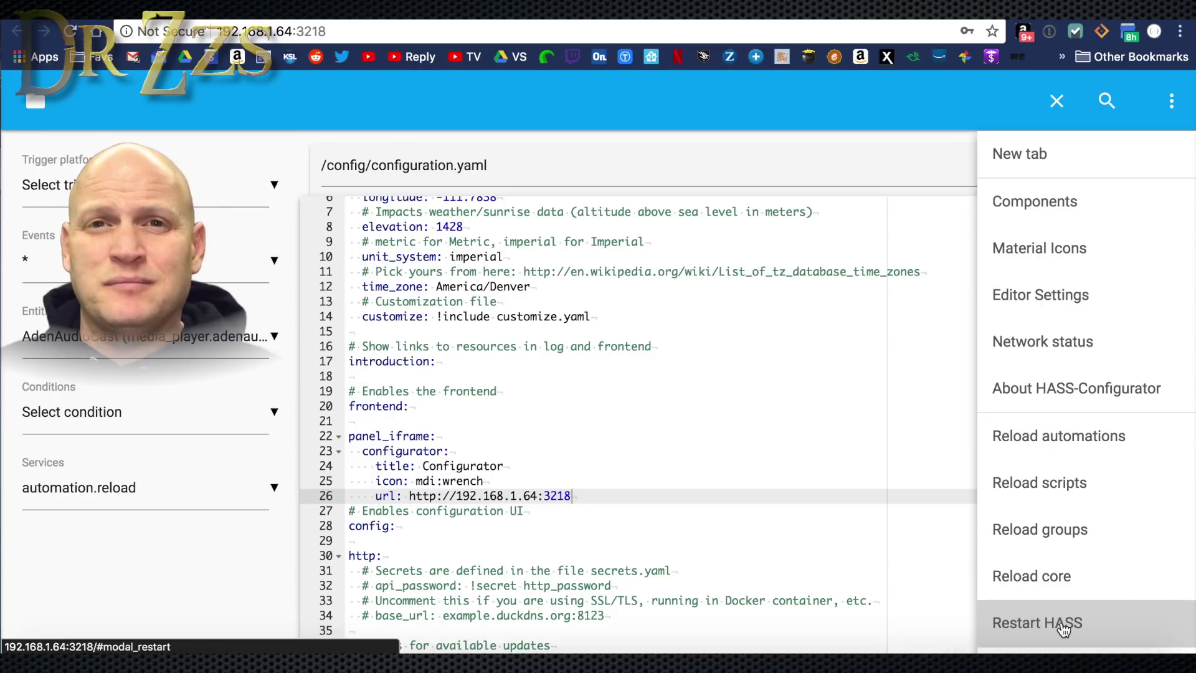
click(1063, 625)
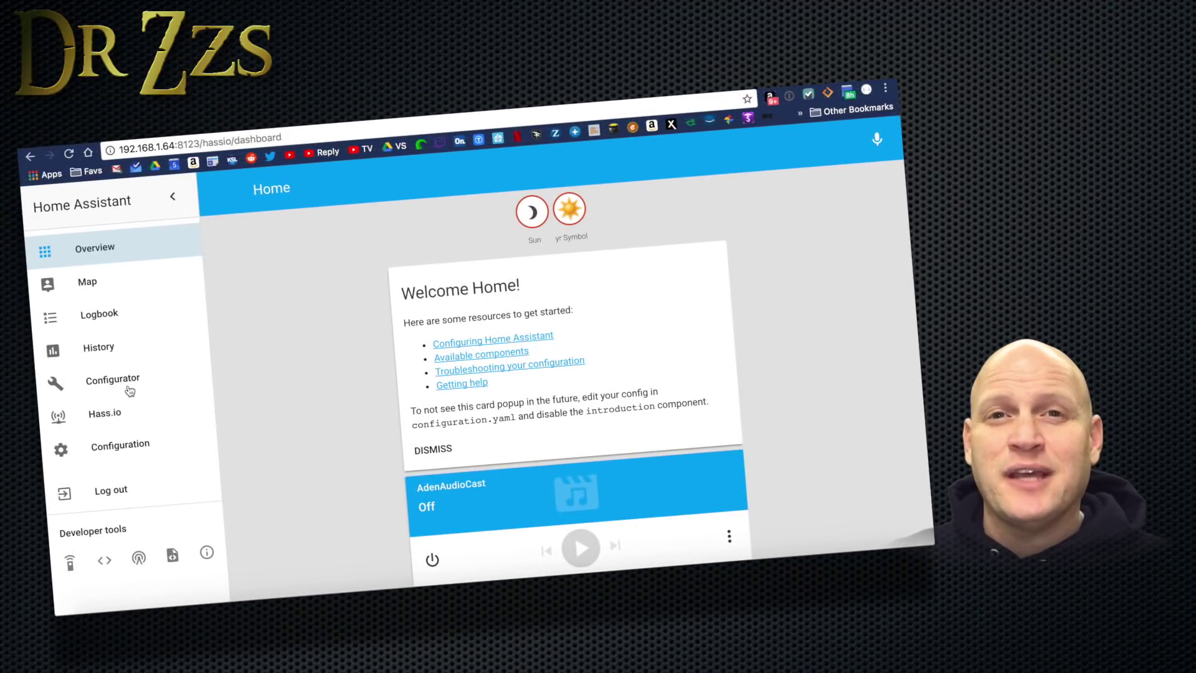
Open Configurator from the Home Assistant sidebar and log in to load configuration.yaml.
click(119, 383)
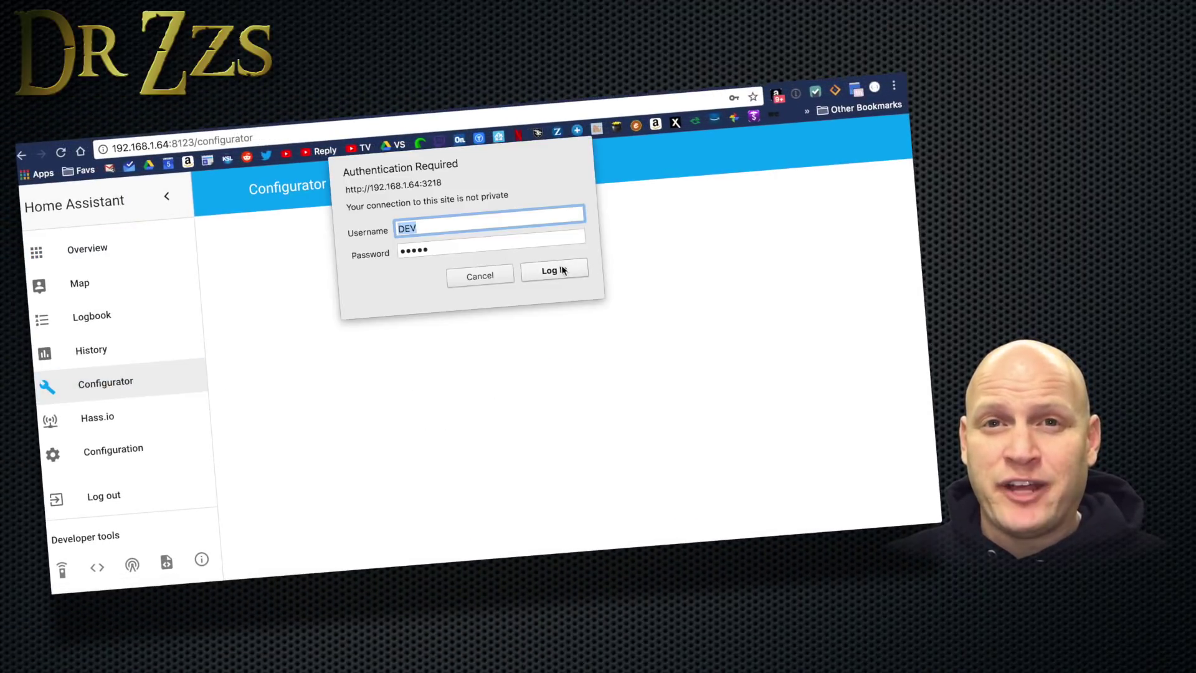
click(555, 271)
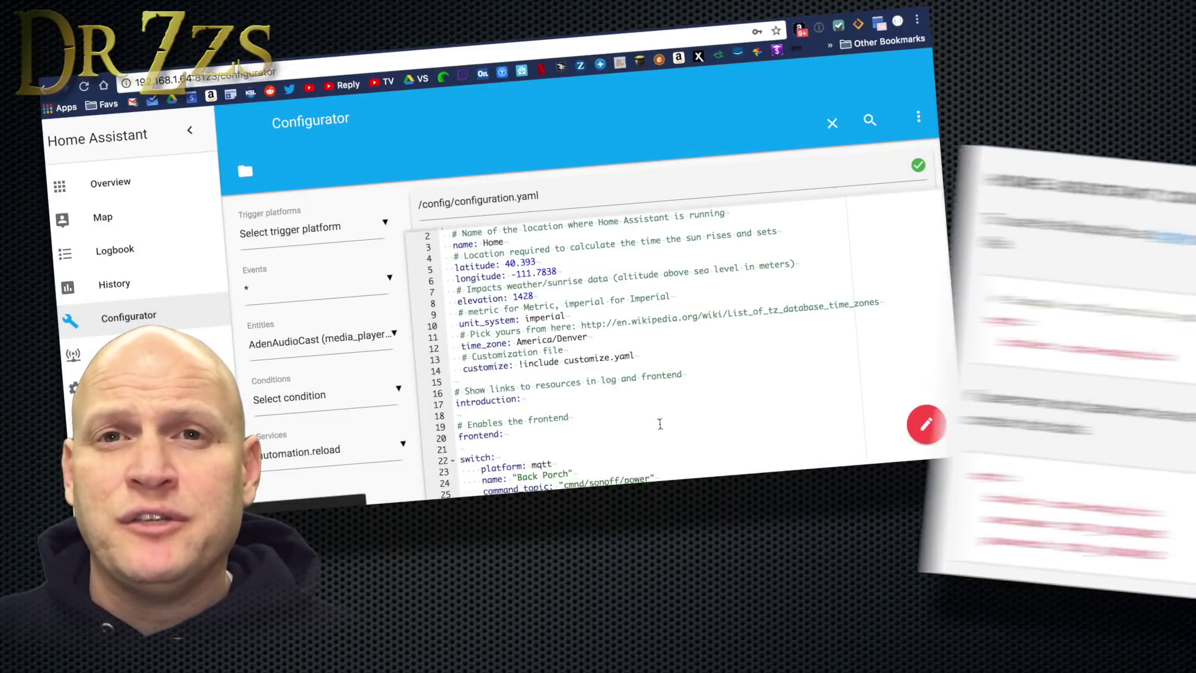
Copy the mqtt username/password example to line 22 and set its username to DEV.
scroll(647, 389, down, 2)
drag(755, 562, 546, 487)
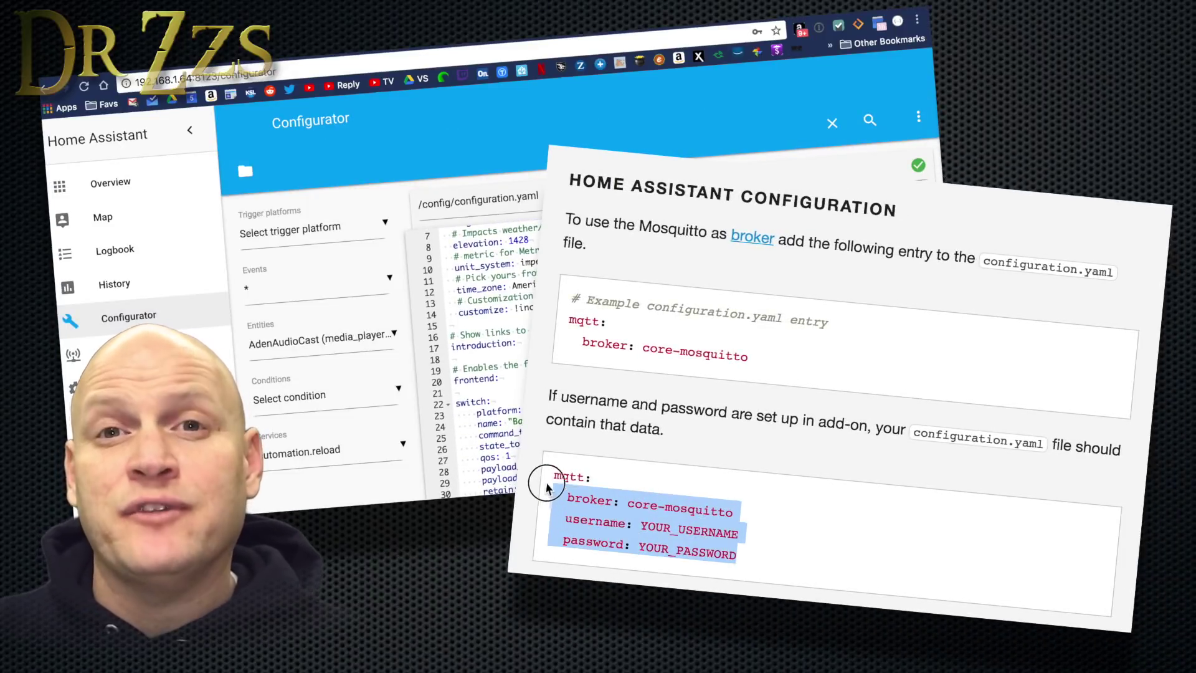
right_click(631, 498)
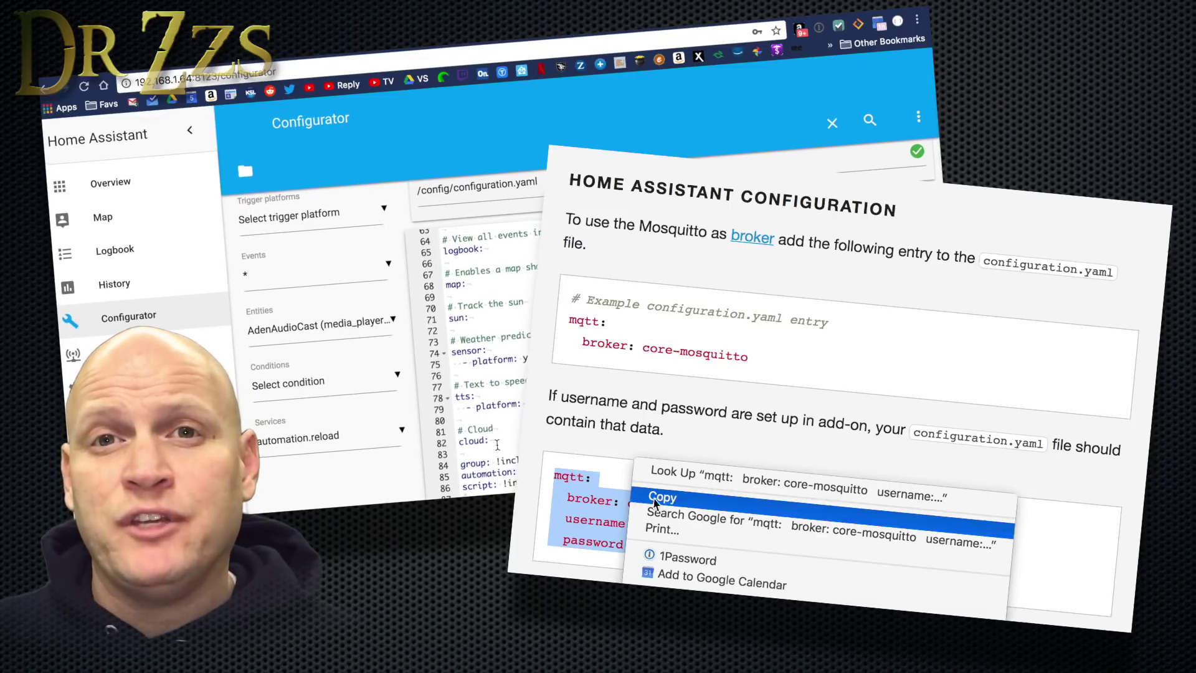
click(654, 499)
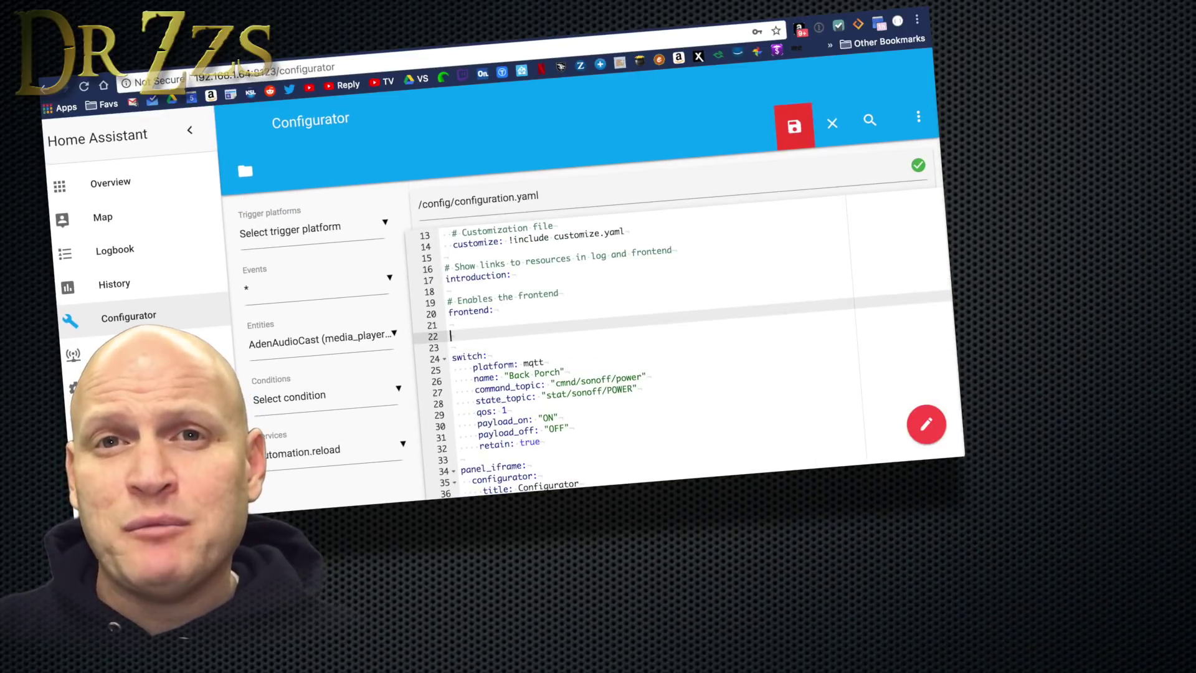
right_click(472, 330)
click(543, 388)
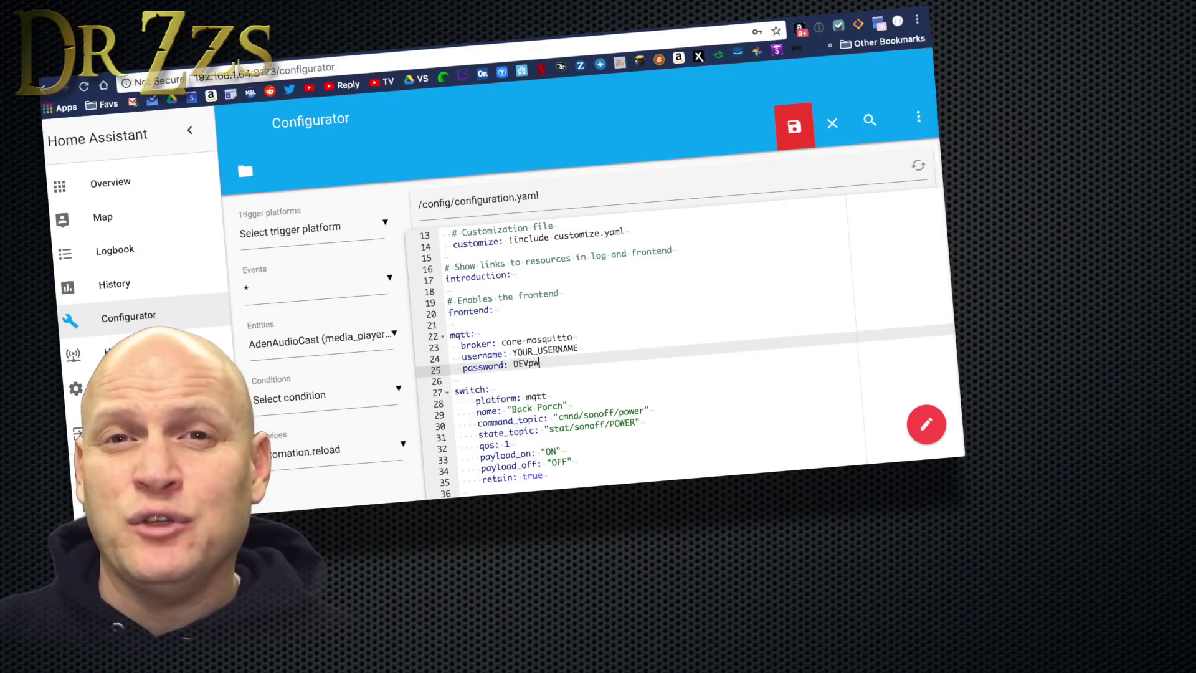
drag(577, 349, 512, 352)
text(DEV)
click(559, 359)
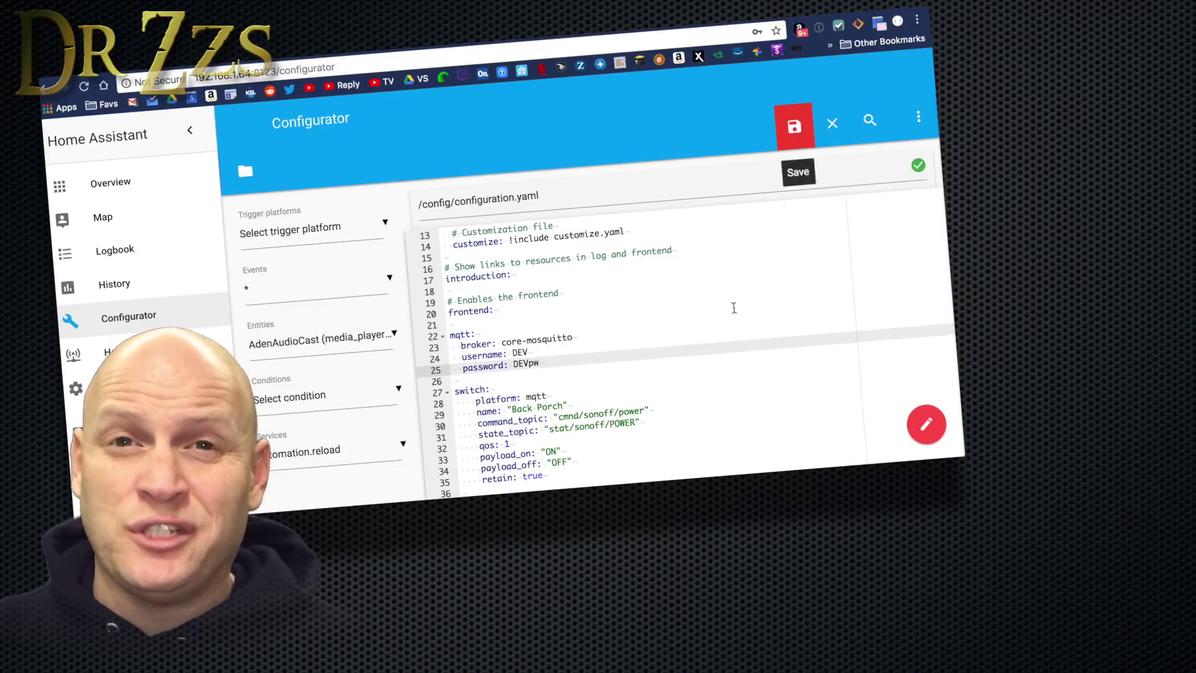
Comment out the introduction: line with '#' and save configuration.yaml.
scroll(734, 308, up, 1)
drag(448, 291, 671, 273)
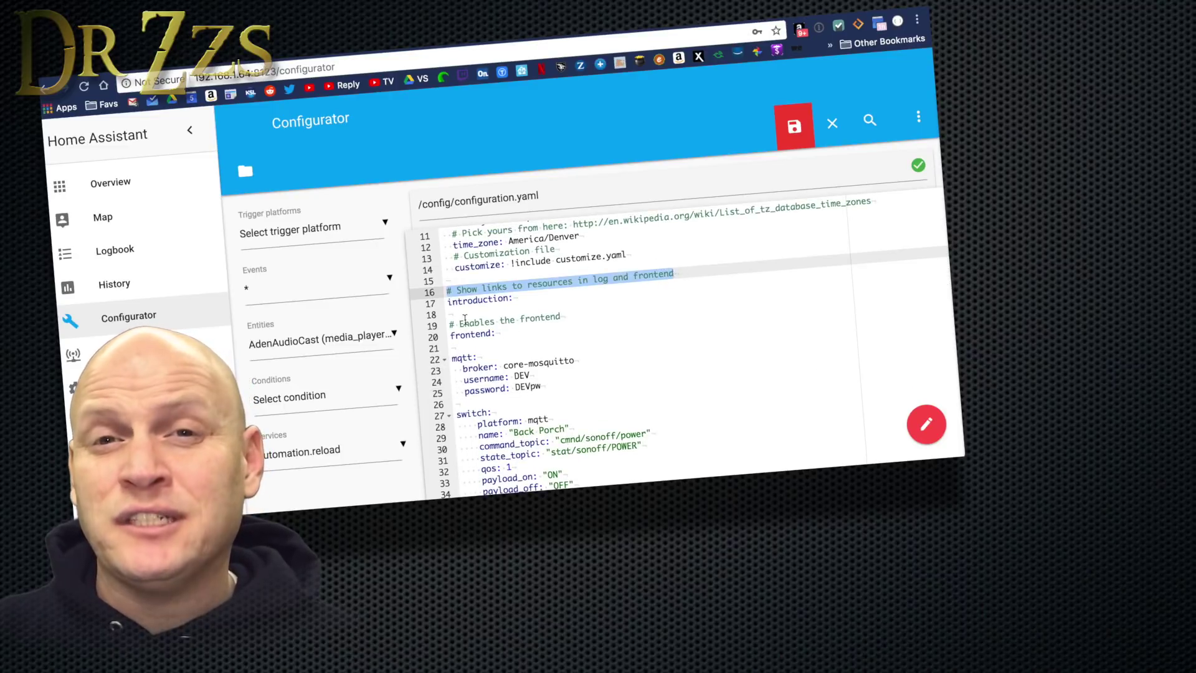
key(Right)
text(#)
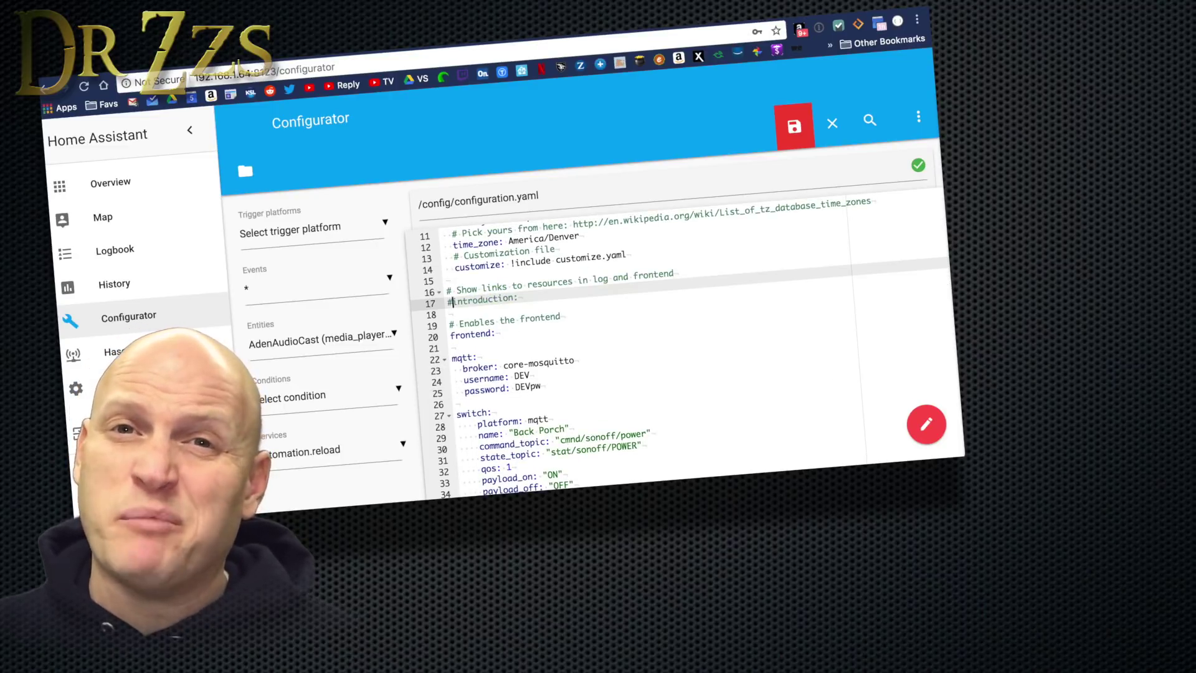
click(798, 131)
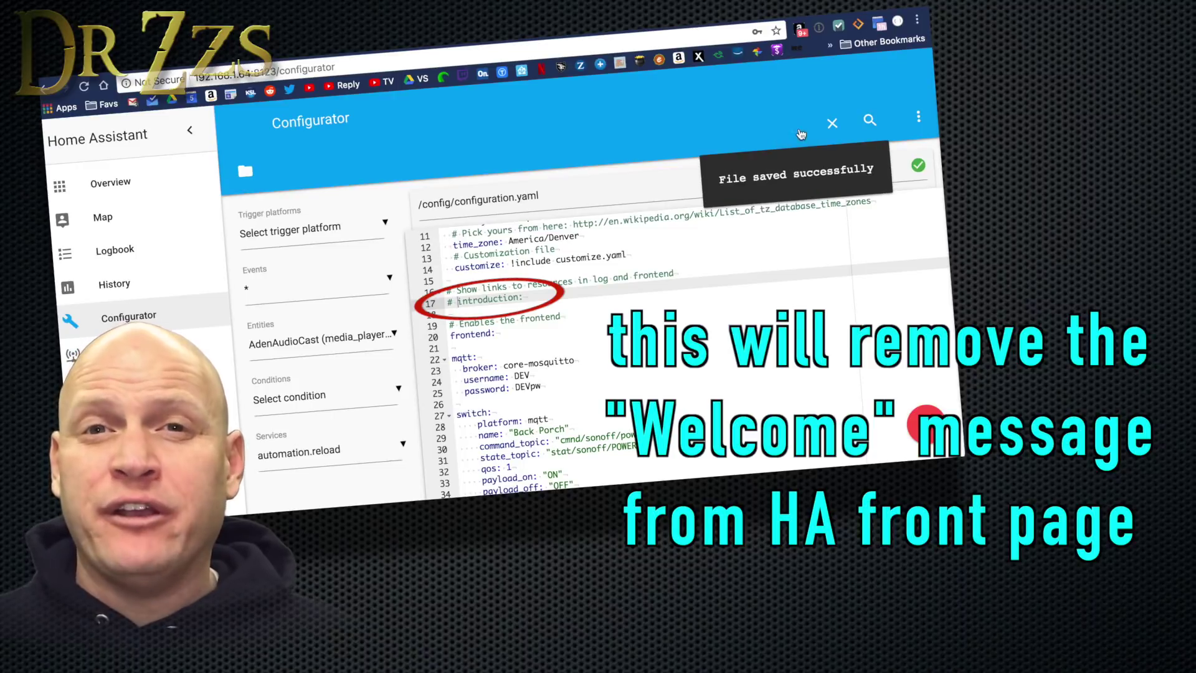
click(918, 117)
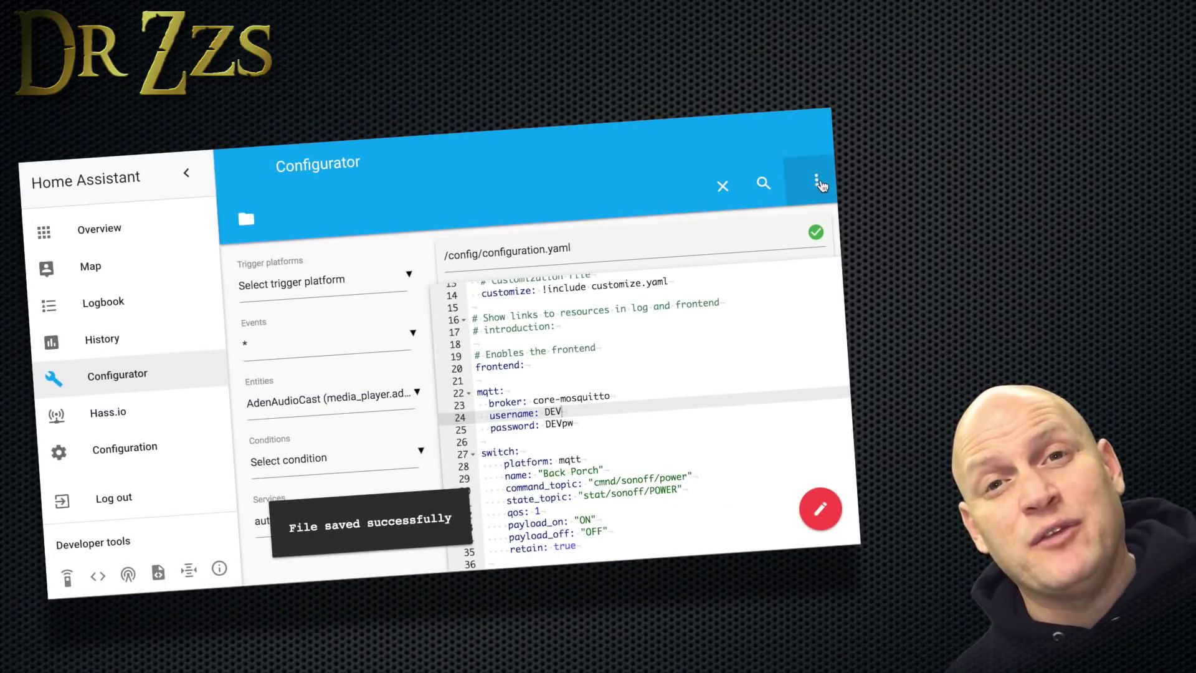
Restart Home Assistant from the Configurator's actions menu.
click(816, 182)
scroll(782, 383, down, 2)
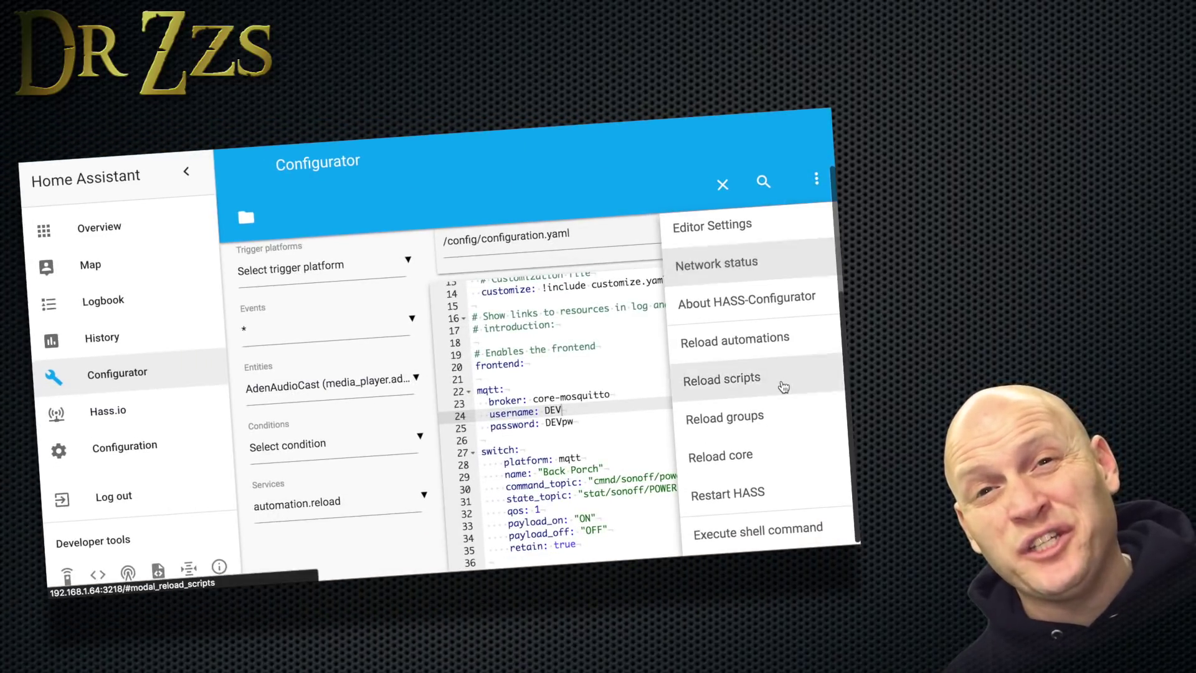
click(745, 496)
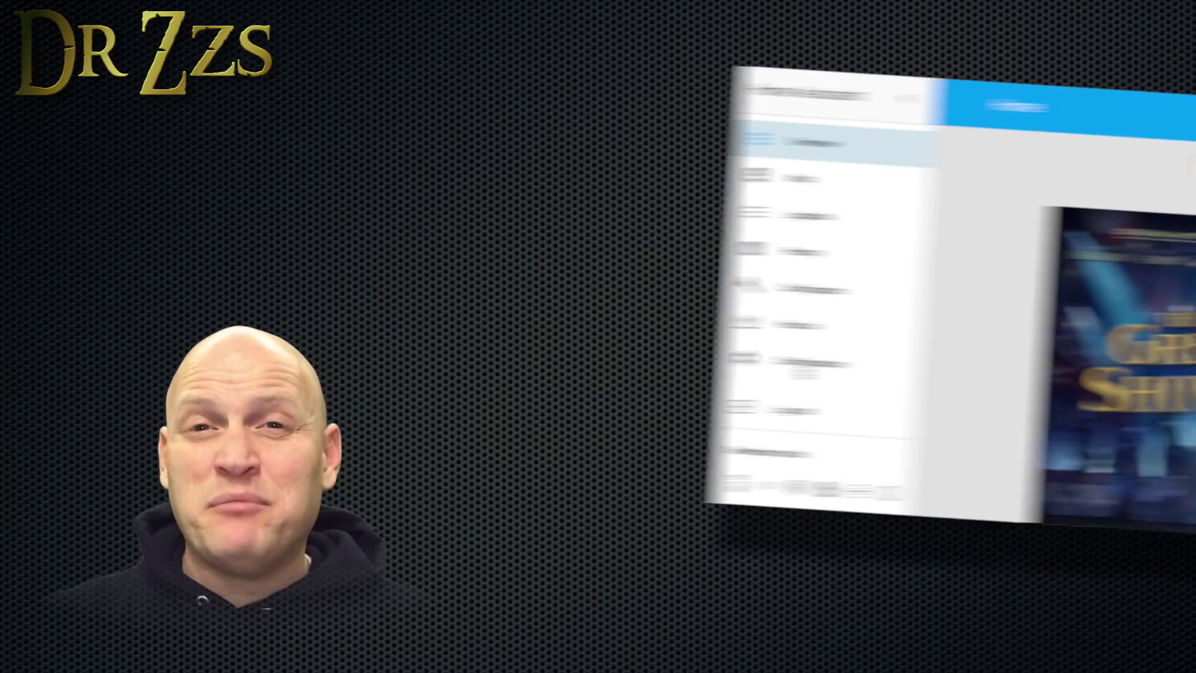
Run Check Config under Configuration > General to validate the configuration.
click(435, 361)
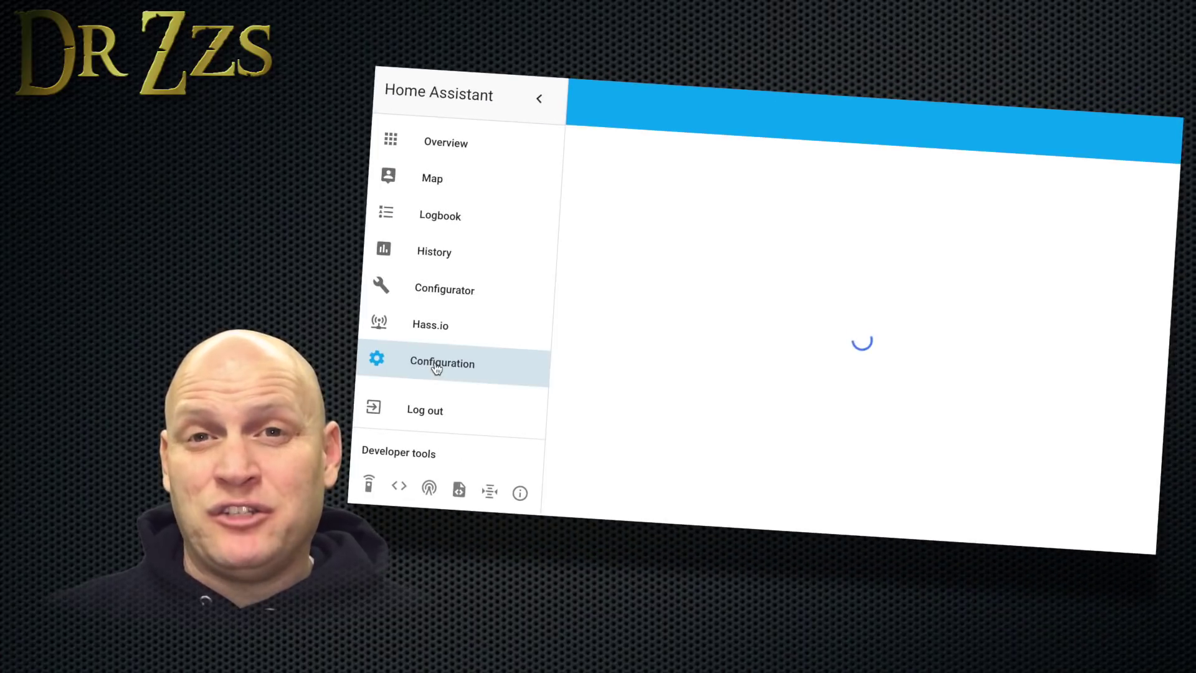
click(697, 402)
scroll(699, 351, down, 1)
click(863, 316)
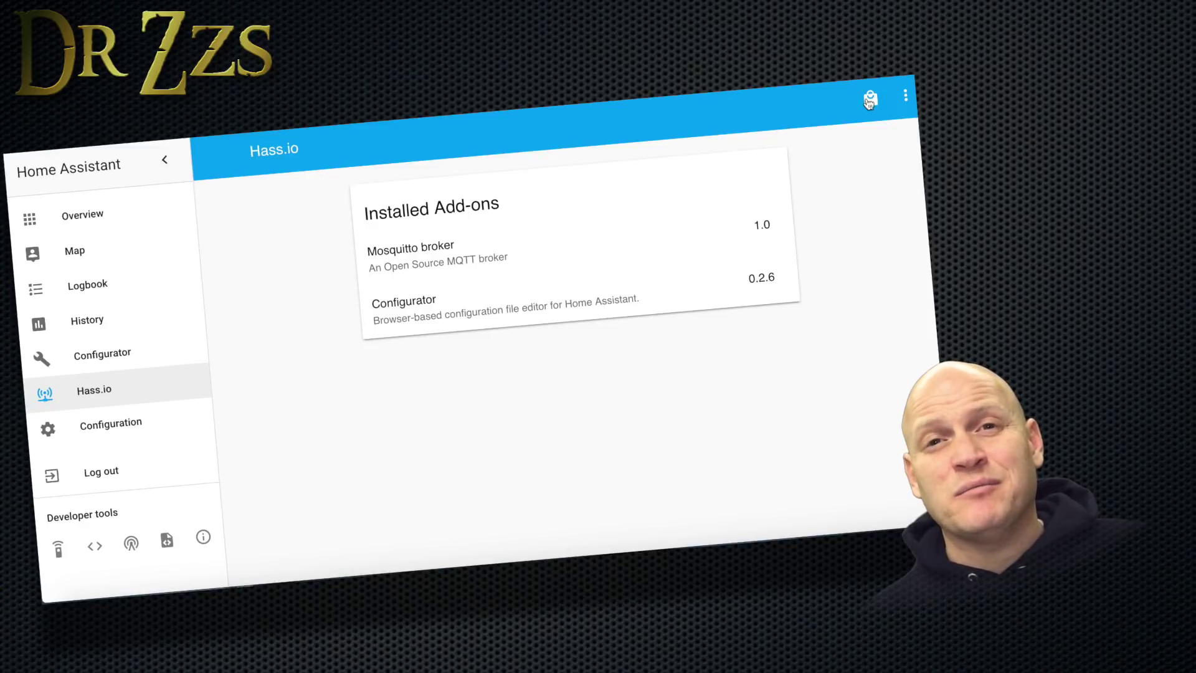
Find Samba share in the Hass.io add-on store, review its docs, and install version 3.0.
click(871, 99)
scroll(663, 313, down, 10)
scroll(663, 312, down, 4)
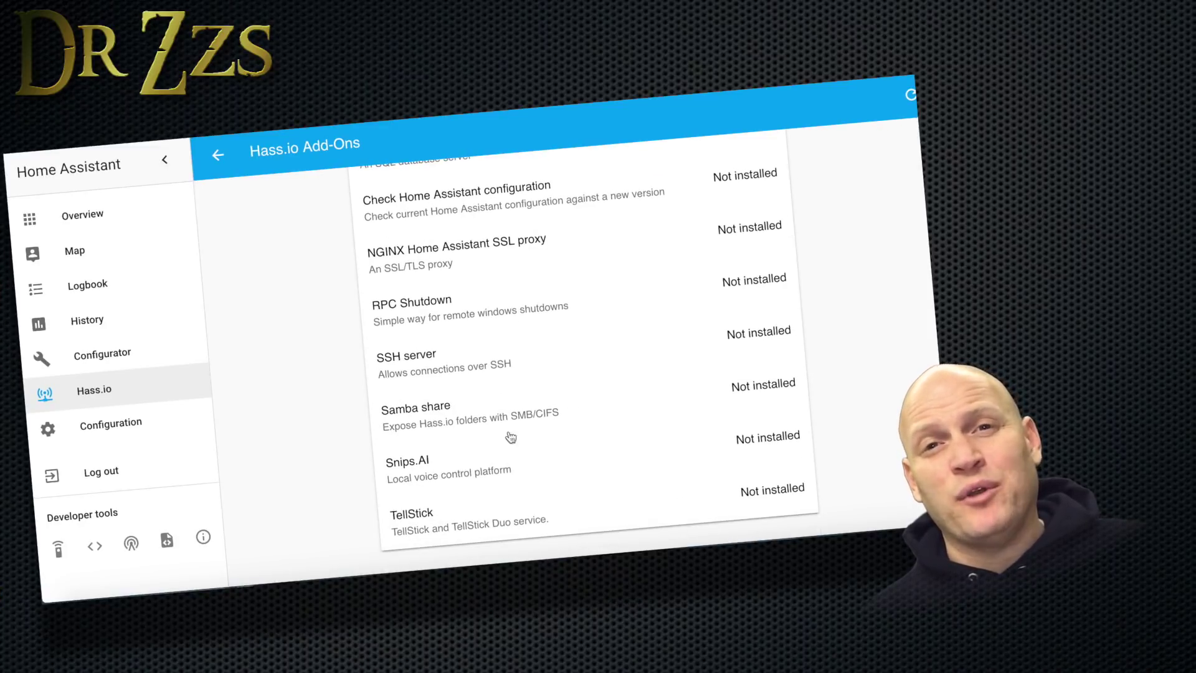
click(430, 411)
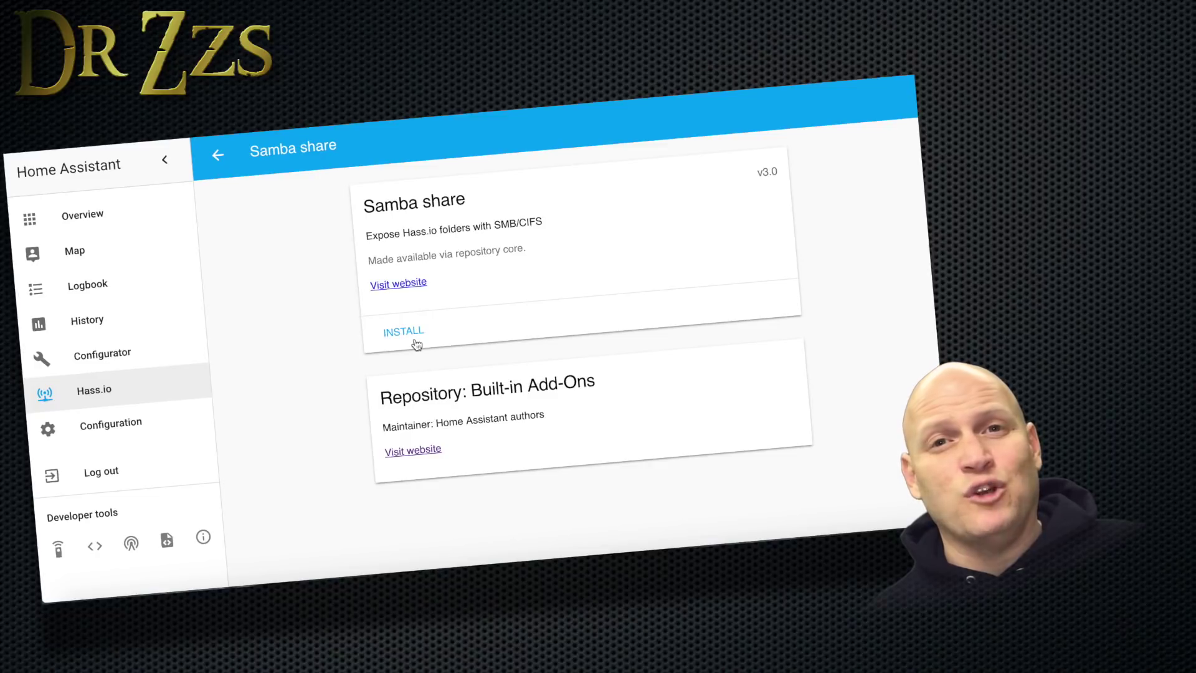
click(402, 285)
scroll(262, 440, down, 4)
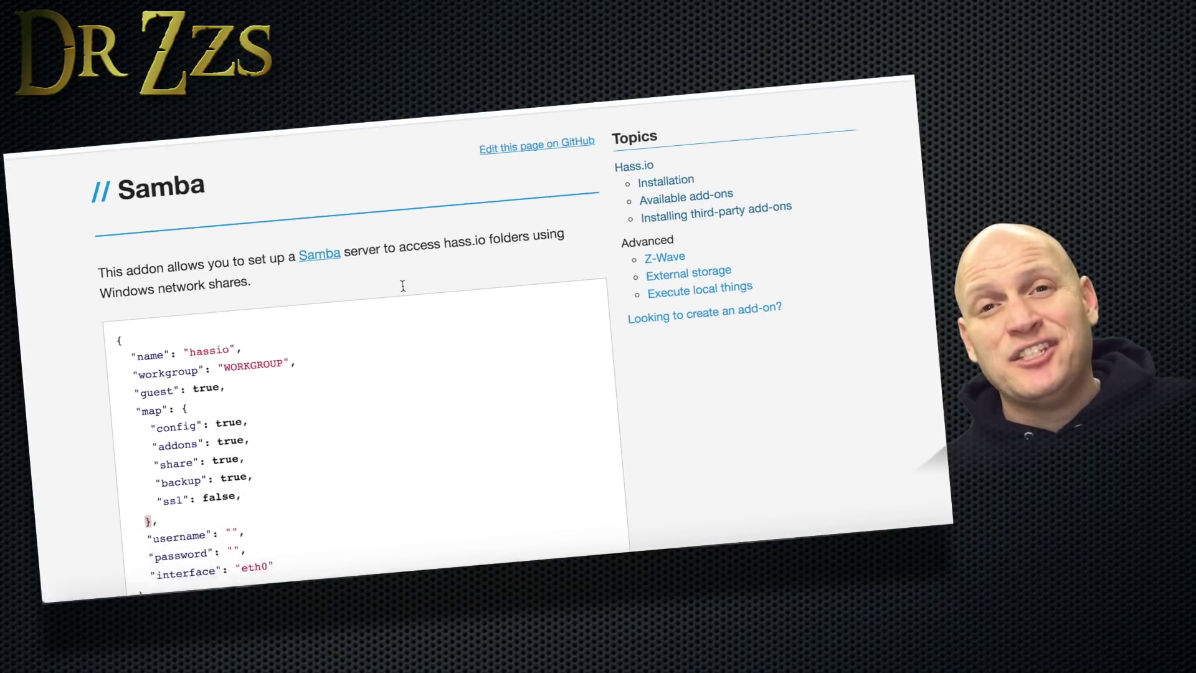
scroll(262, 440, down, 5)
scroll(261, 440, up, 10)
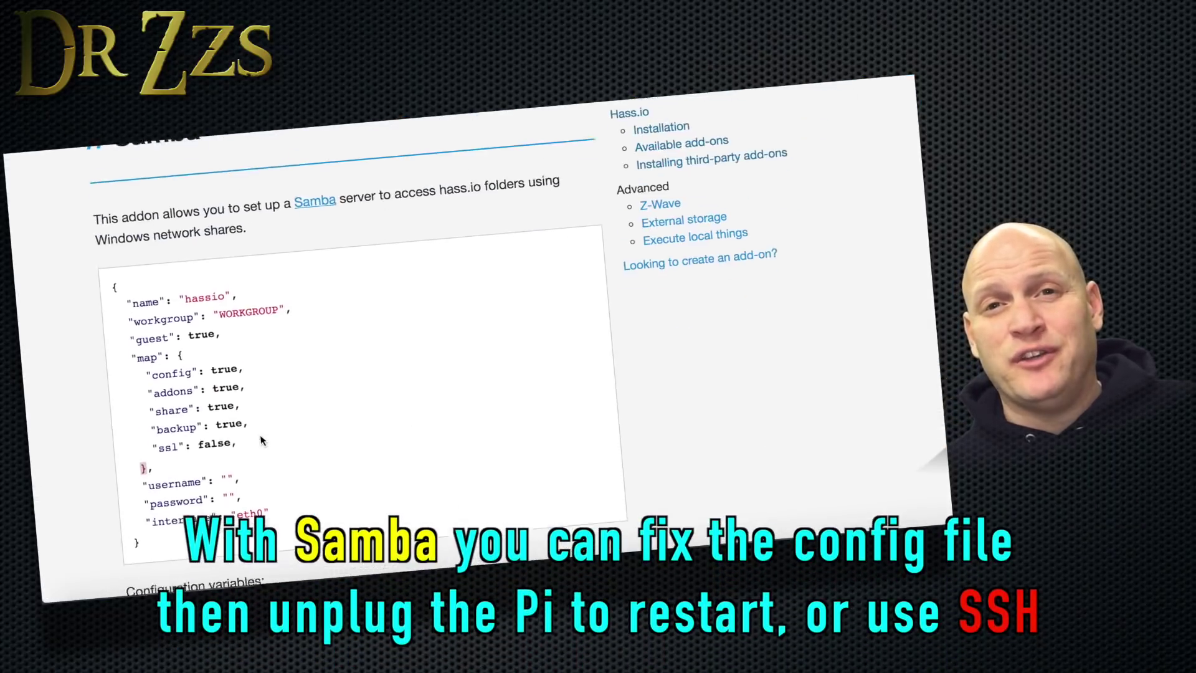
key(ctrl+w)
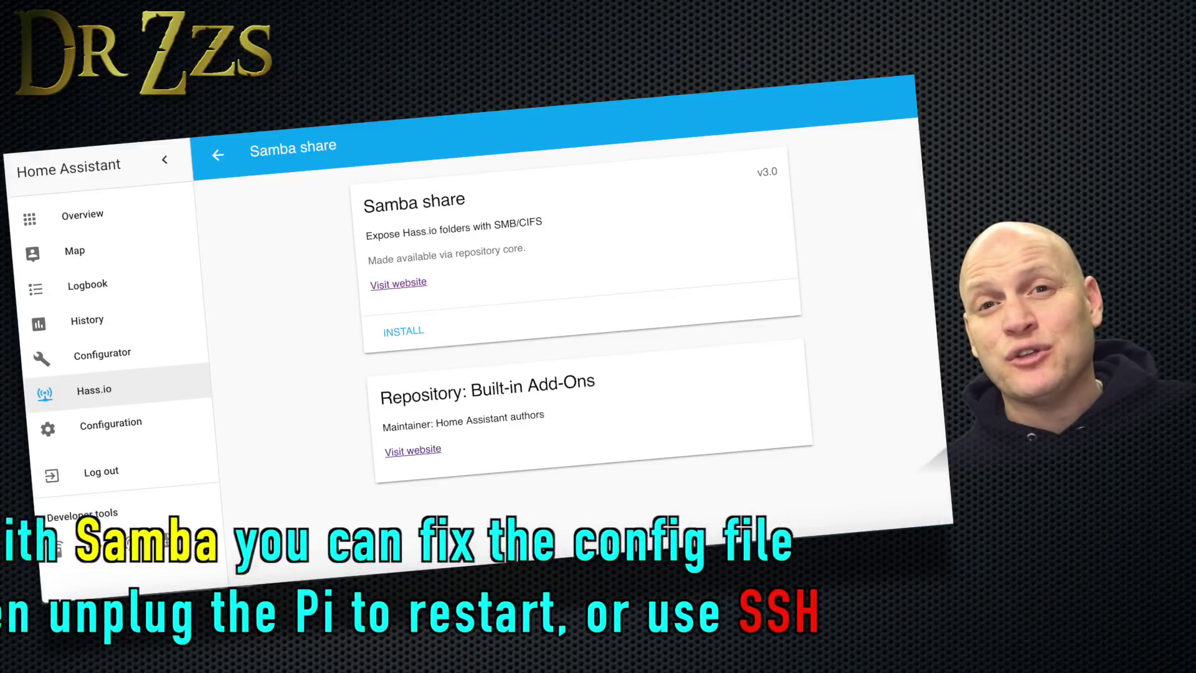
click(403, 331)
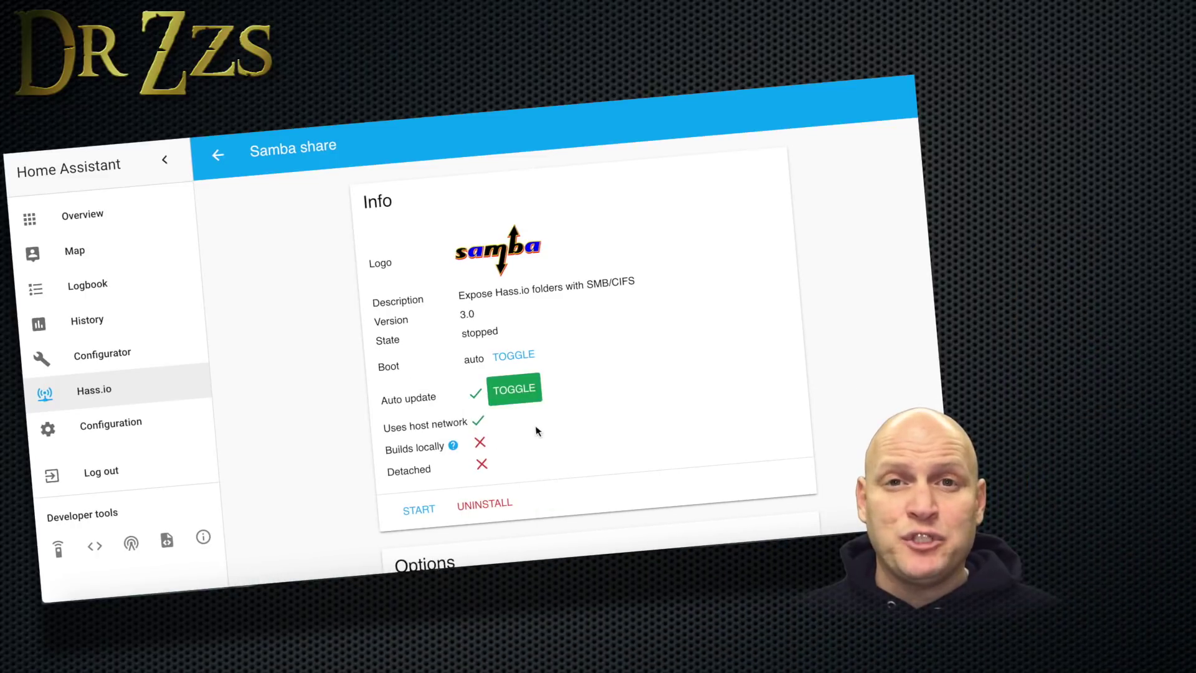
Fill in a username and password in the Samba share add-on's Options JSON.
scroll(535, 430, down, 5)
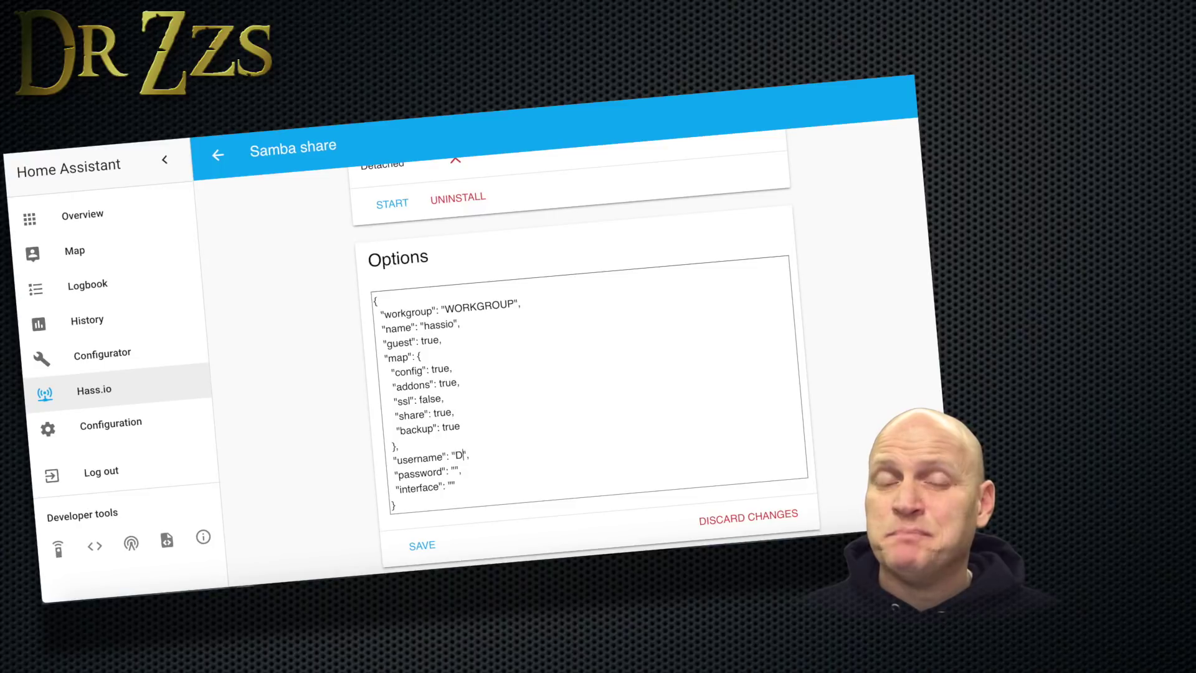
click(453, 471)
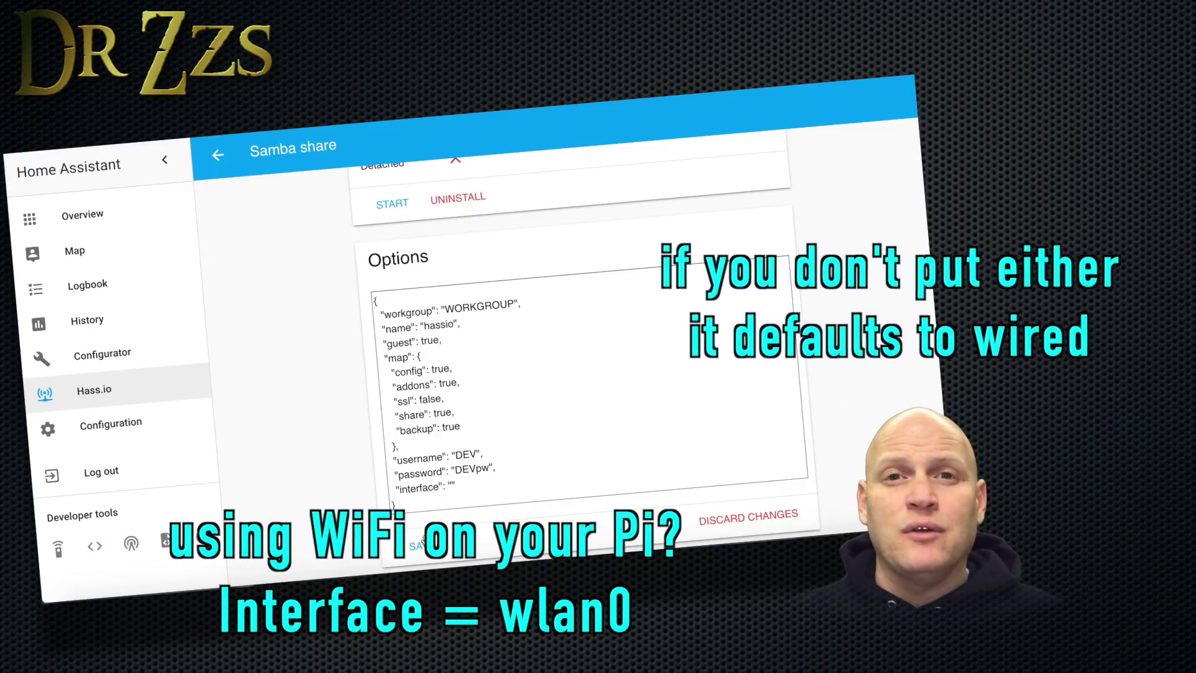
click(455, 323)
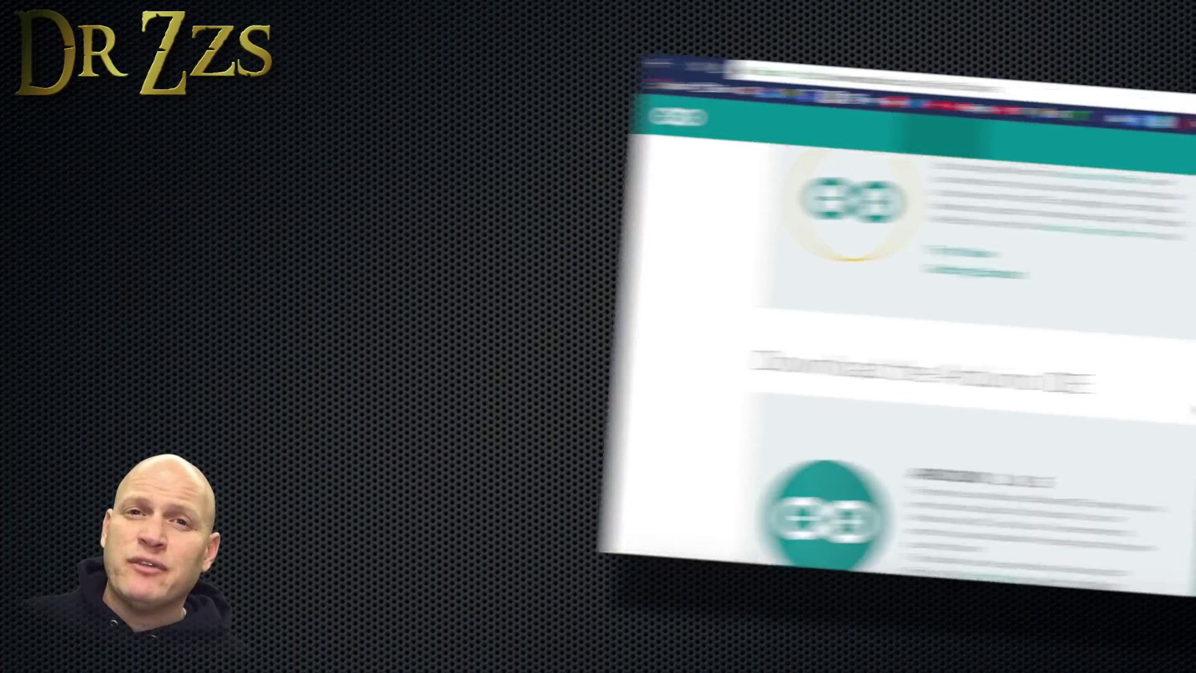
Launch the downloaded Arduino.app from the Tasmotaduino folder and allow it past Gatekeeper.
scroll(779, 410, down, 1)
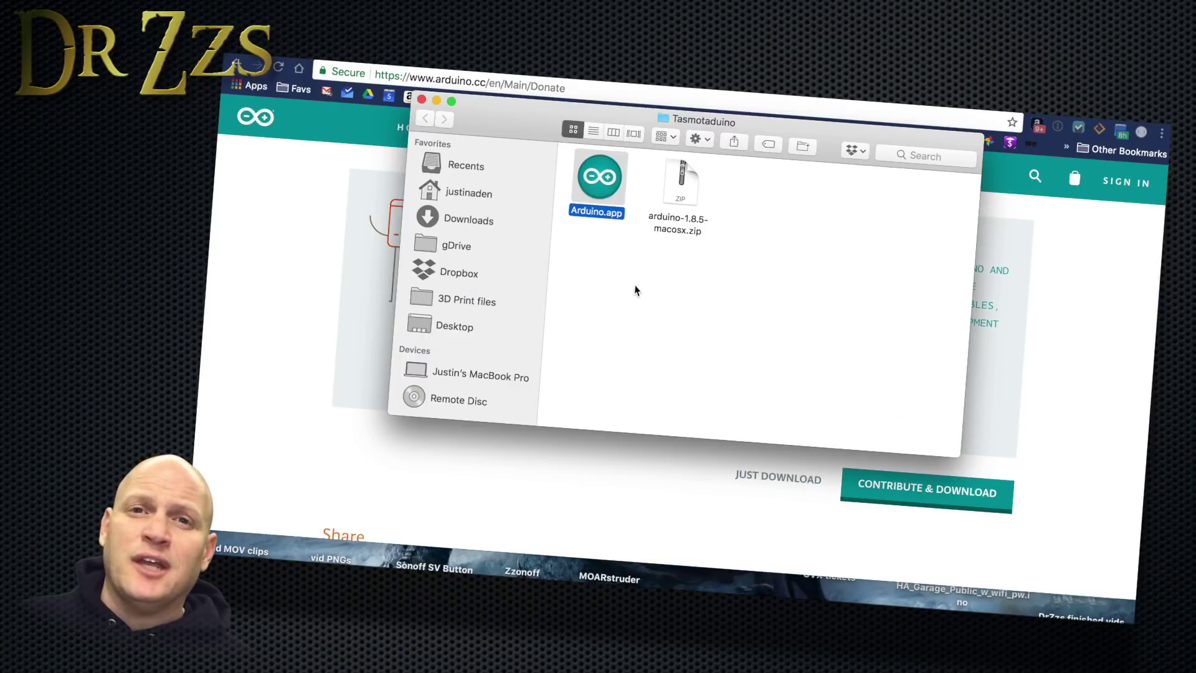
key(super+o)
click(820, 269)
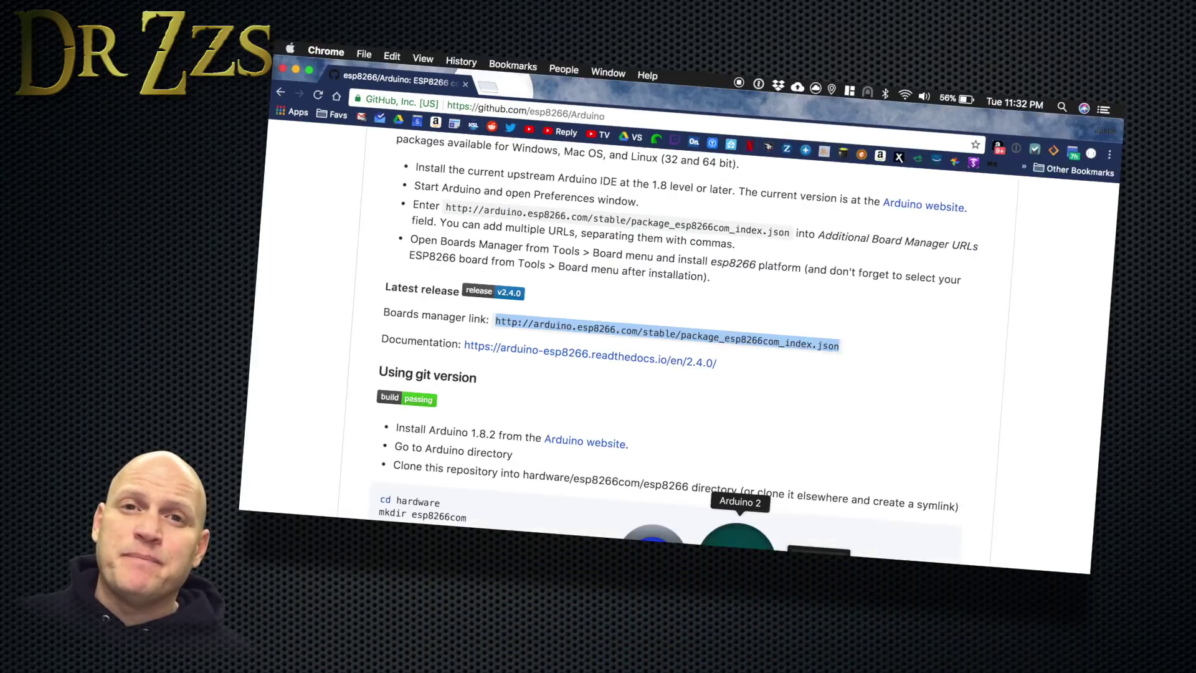
Paste the esp8266 boards manager URL into Arduino IDE's Additional Boards Manager URLs preference.
click(747, 529)
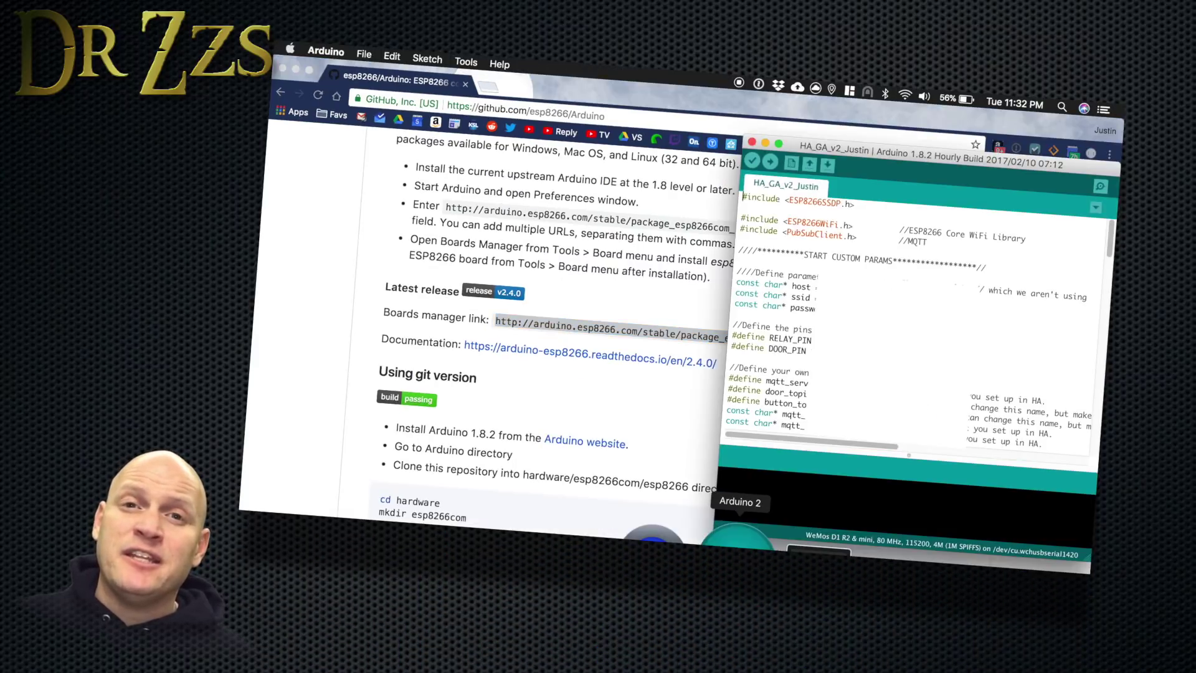
click(327, 52)
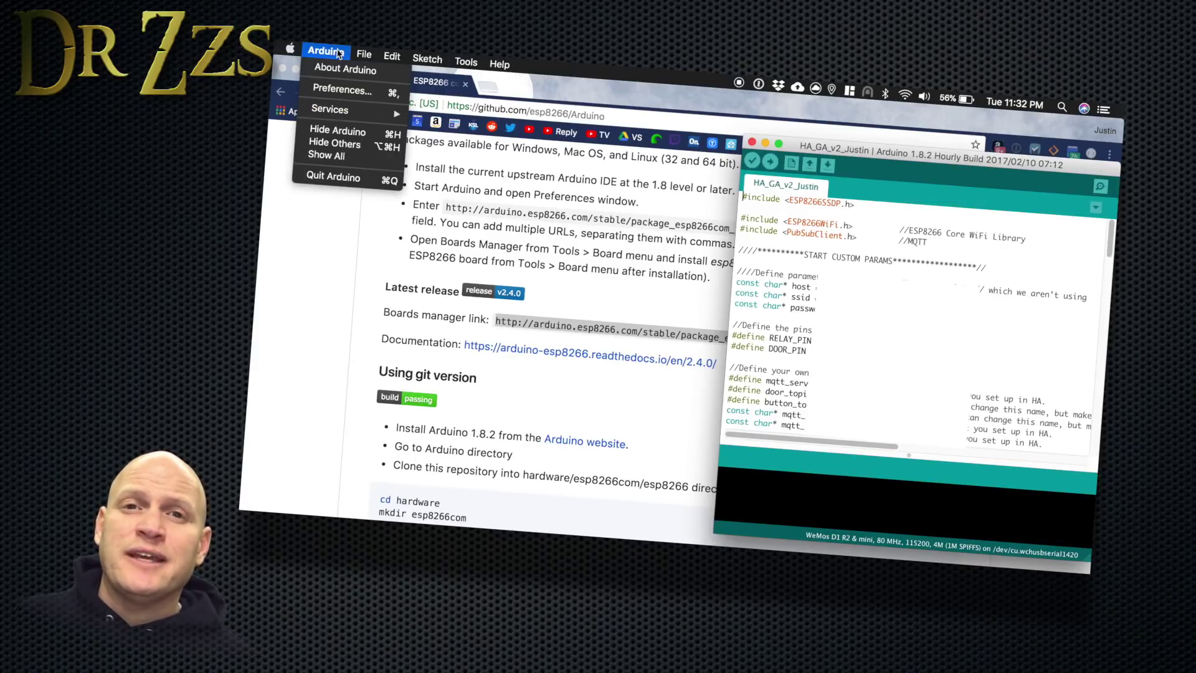
click(340, 91)
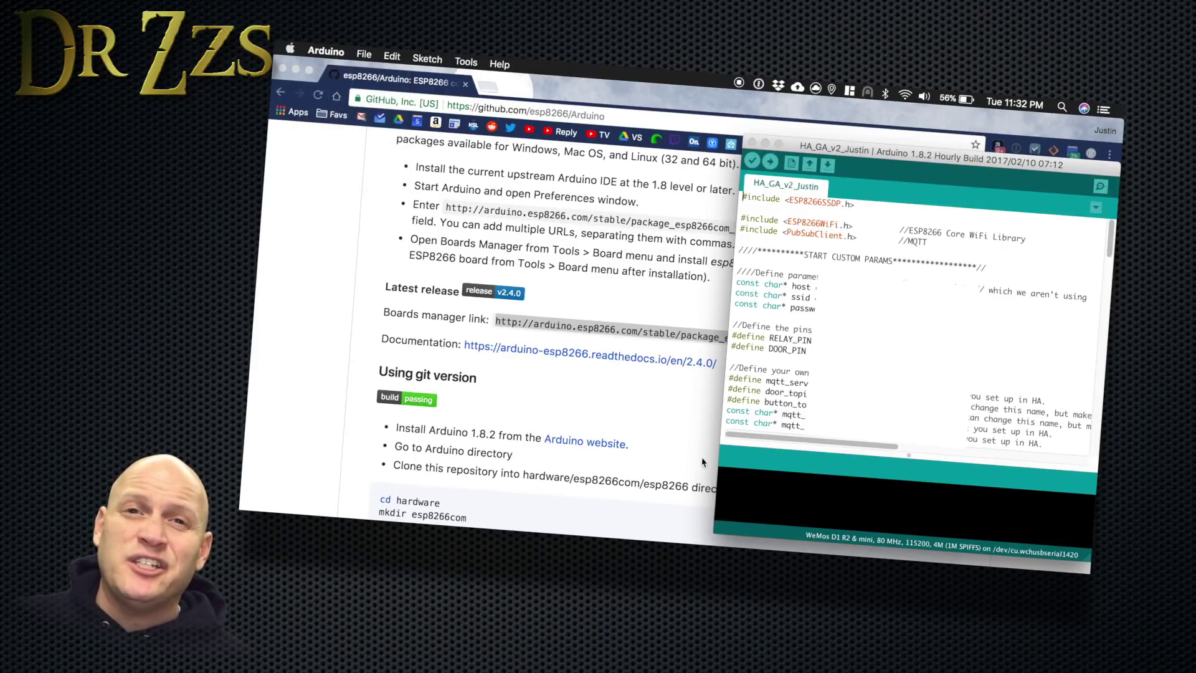
text(http://arduino.esp8266.com/stable/package_esp8266com_index.json)
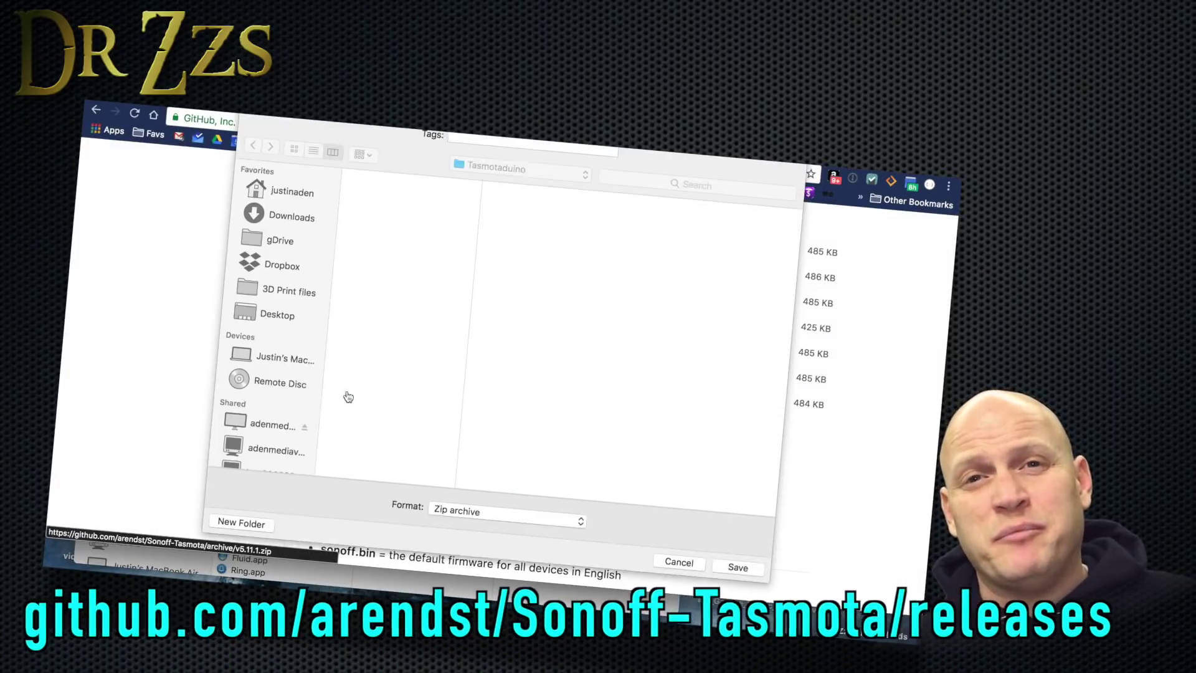
Save and extract Sonoff-Tasmota-5.11.1.zip, then copy the eleven folders in its lib folder.
click(735, 575)
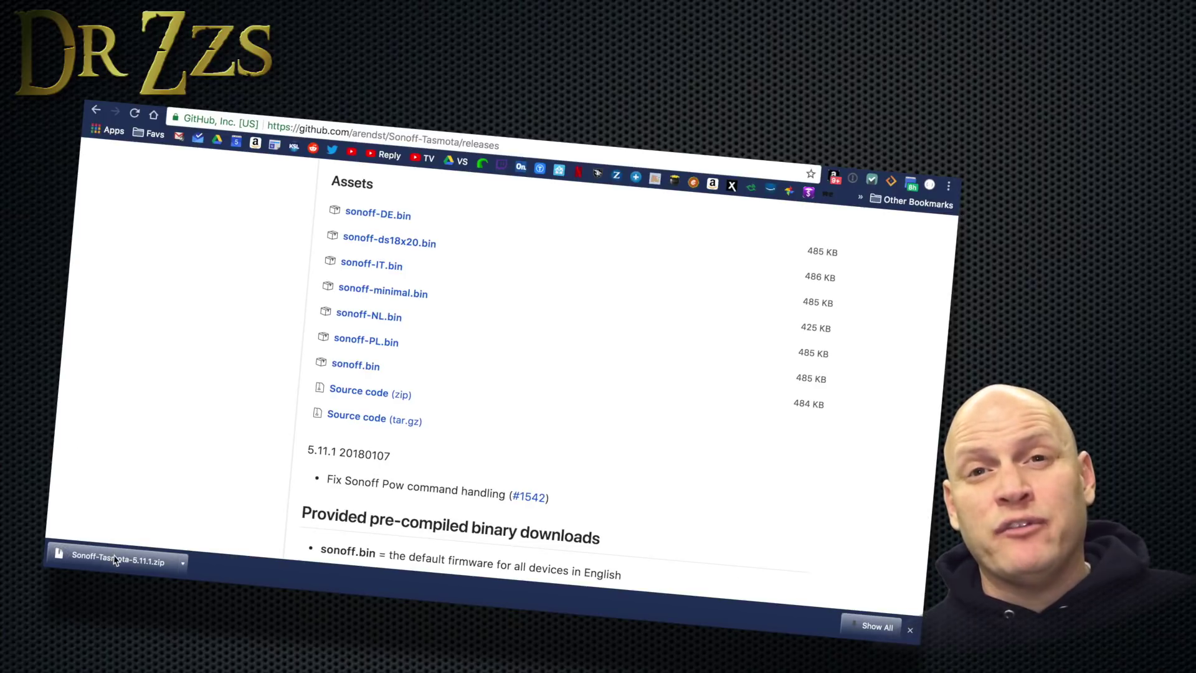
click(114, 561)
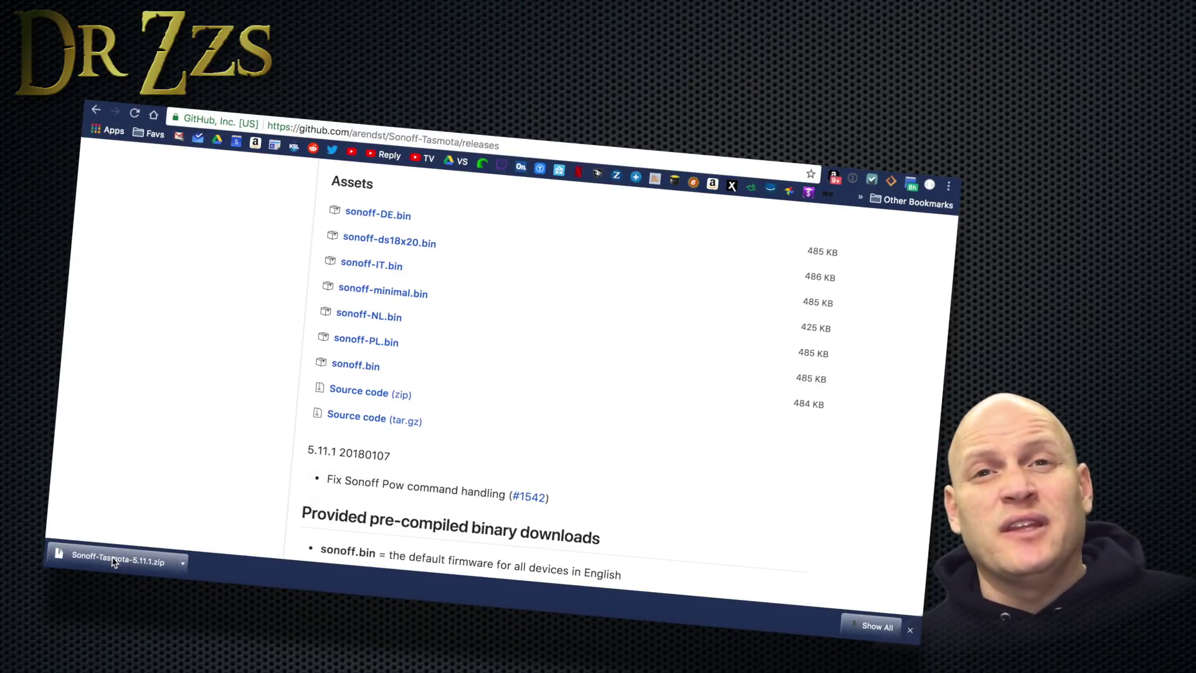
click(557, 245)
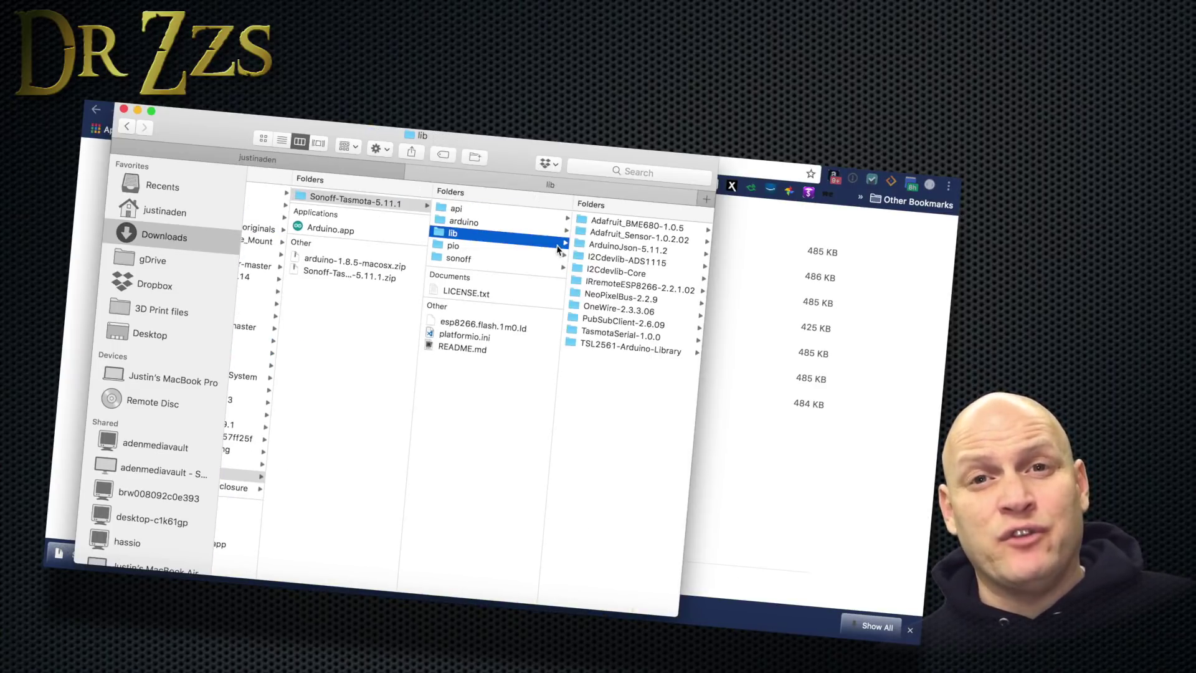
drag(626, 409, 609, 224)
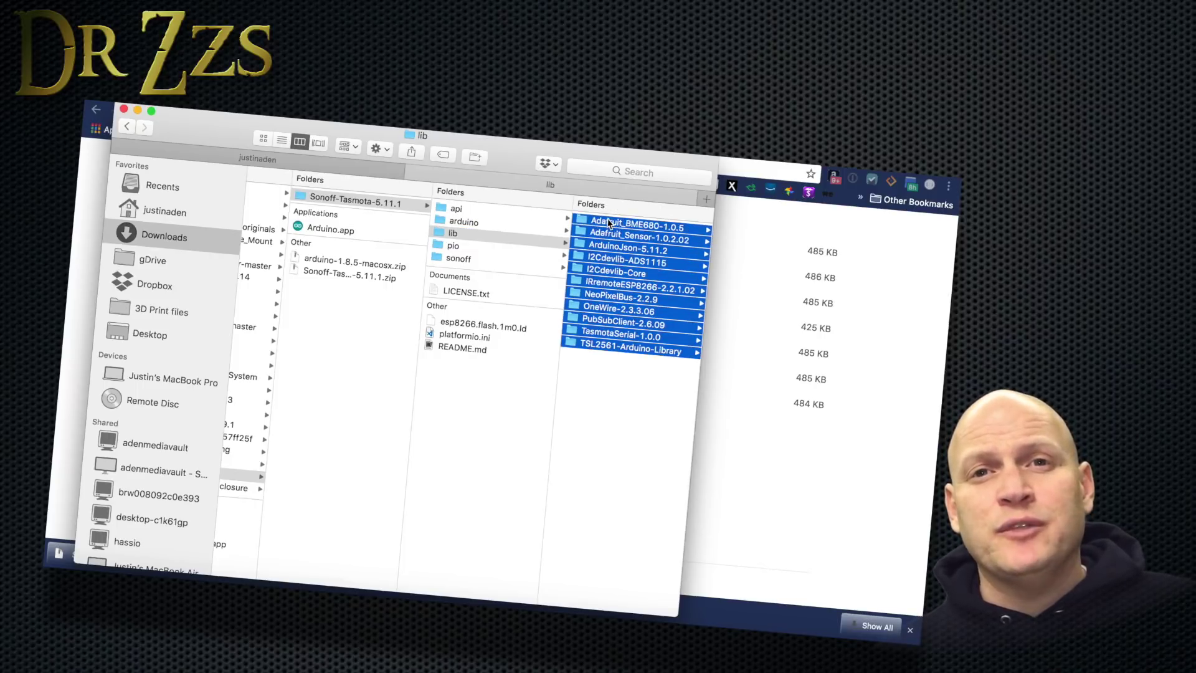
right_click(609, 223)
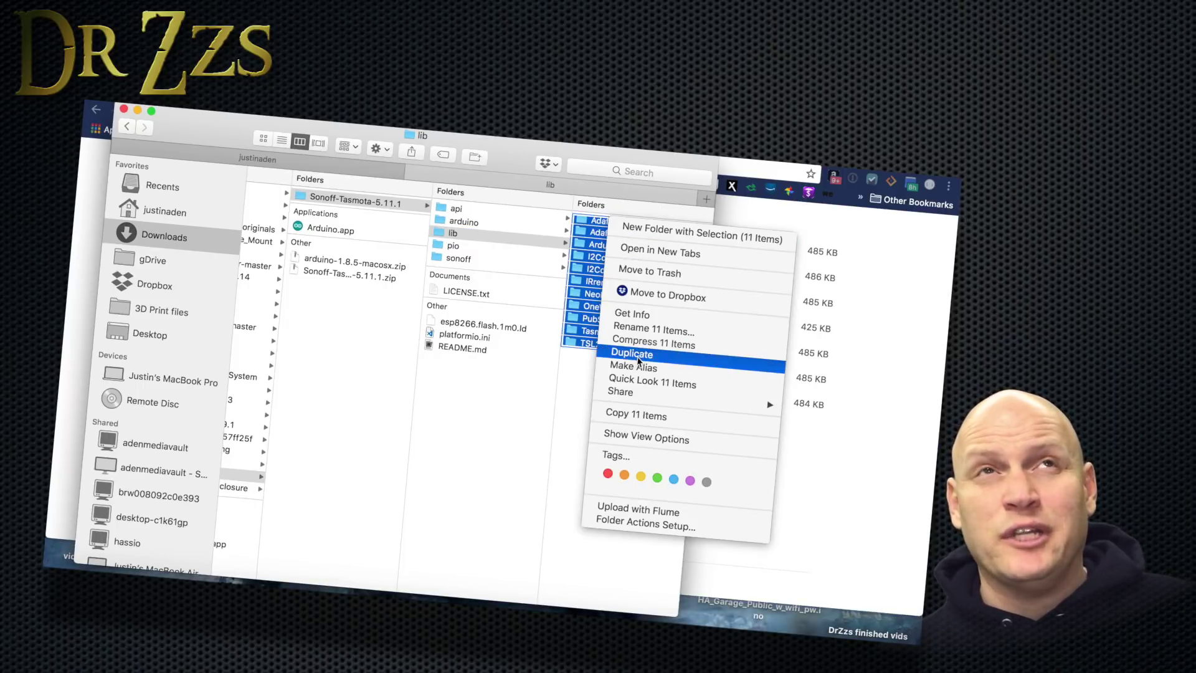
click(636, 415)
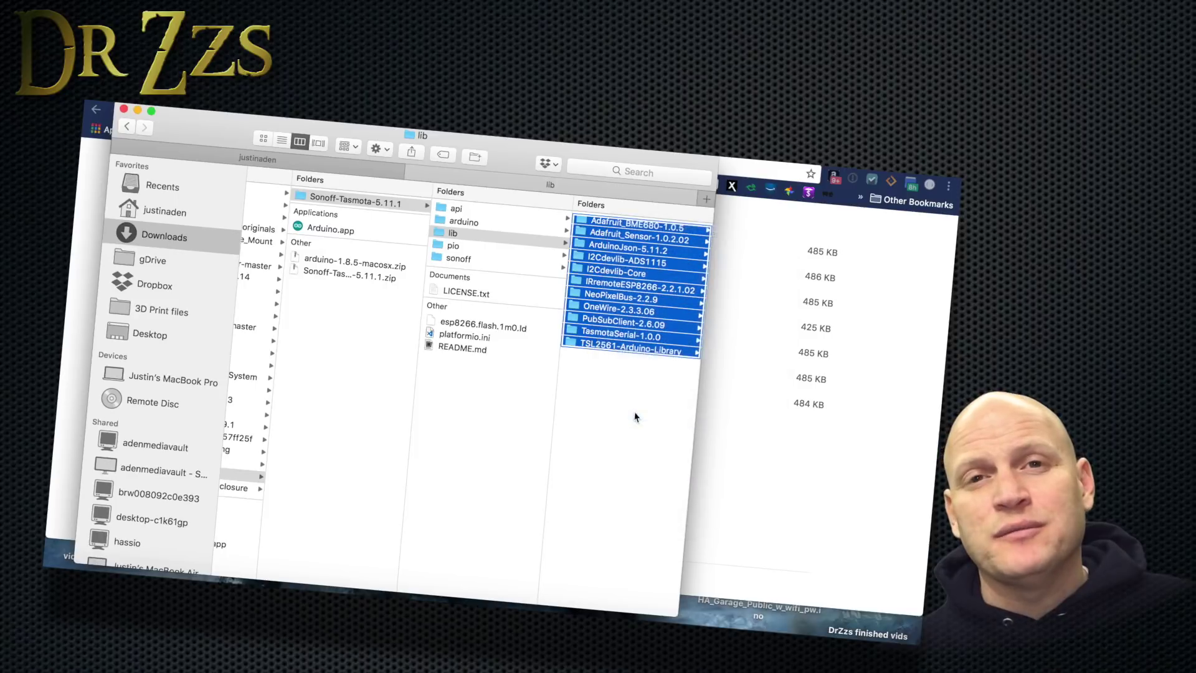
Paste the 11 library folders into Documents > Arduino > libraries.
scroll(406, 351, left, 5)
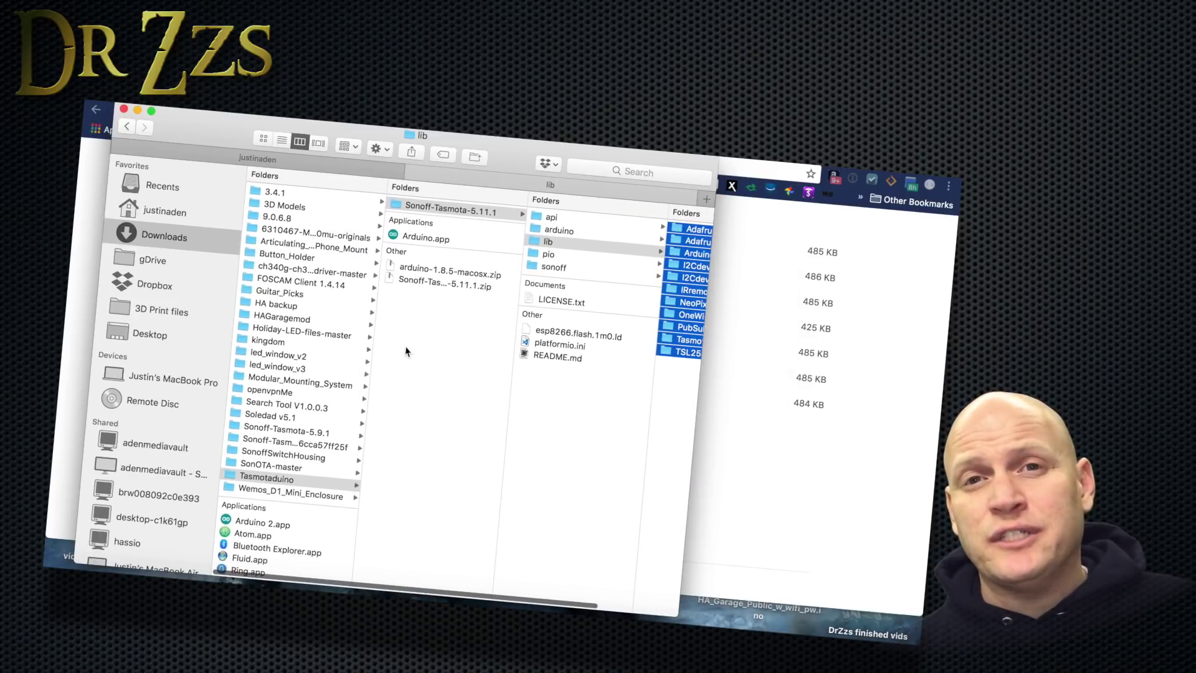
click(181, 213)
click(510, 237)
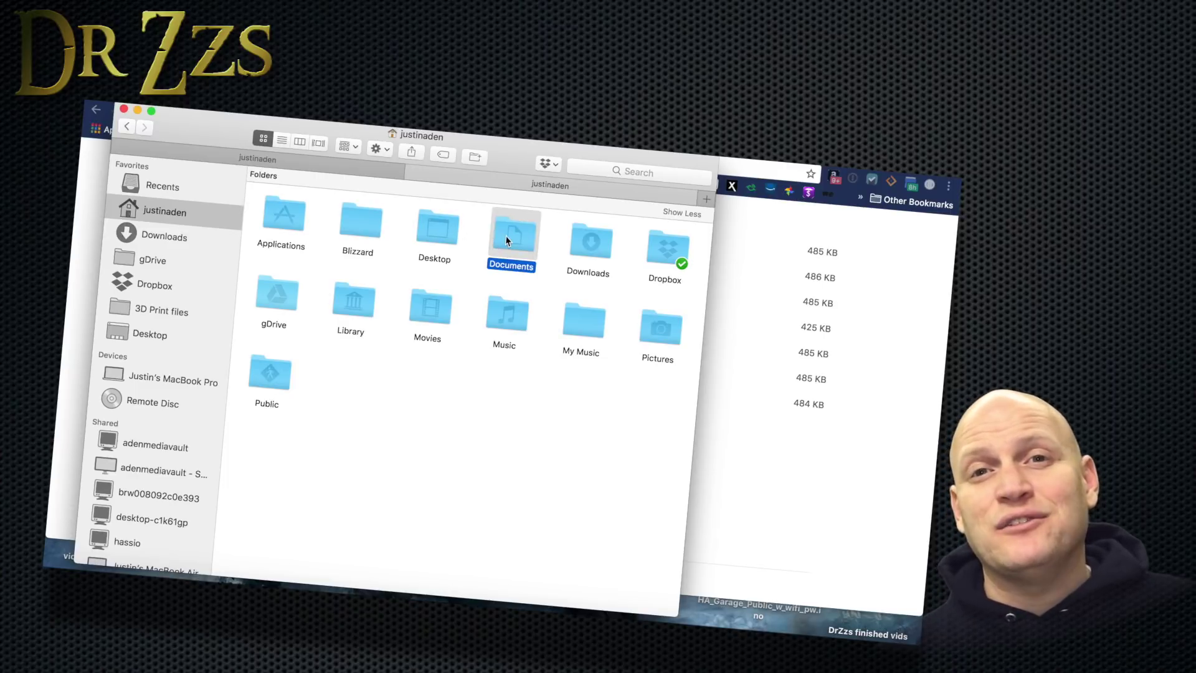
key(super+3)
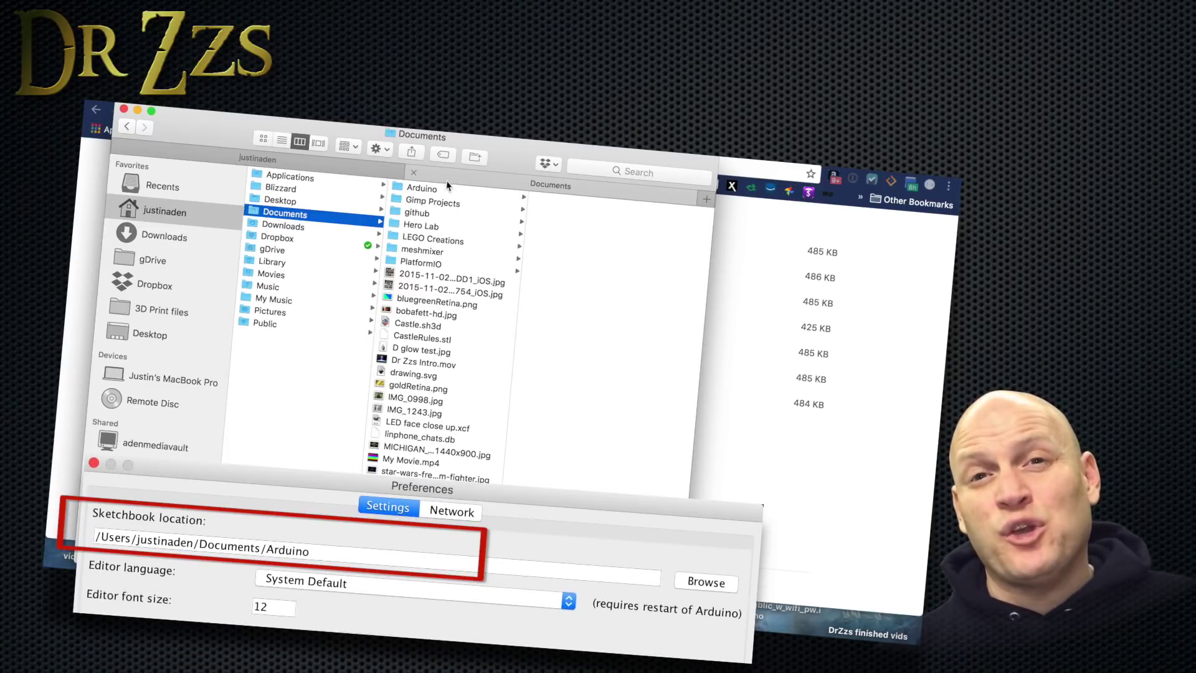
click(446, 190)
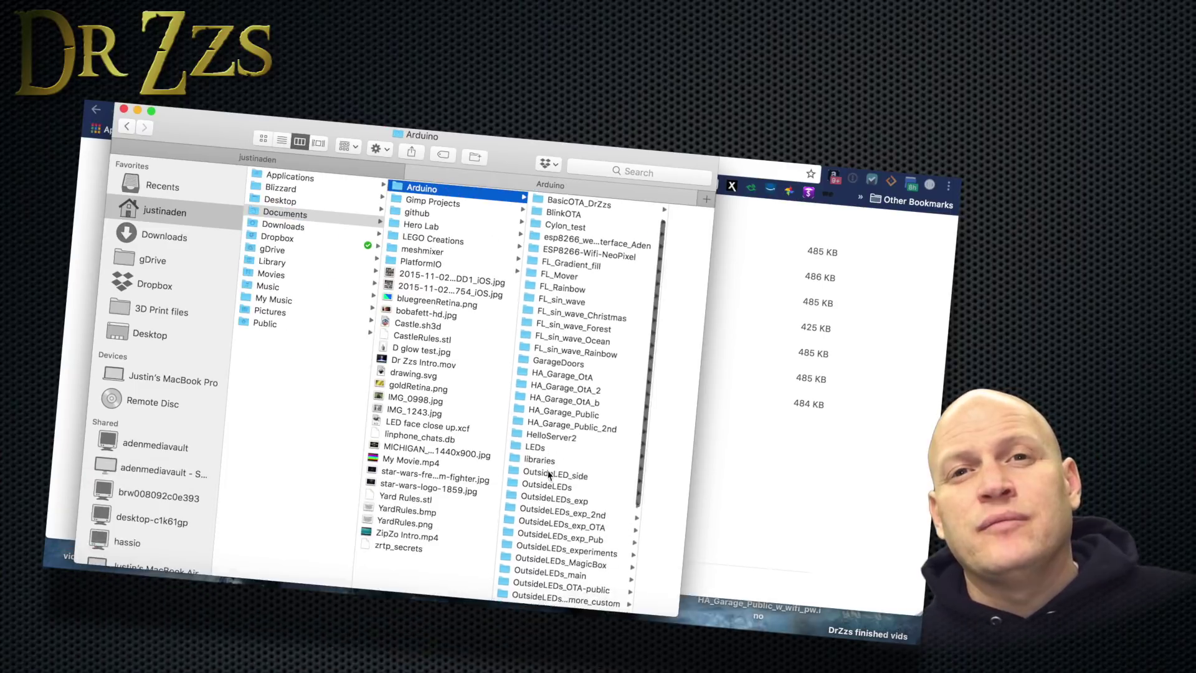
scroll(561, 349, down, 3)
click(551, 423)
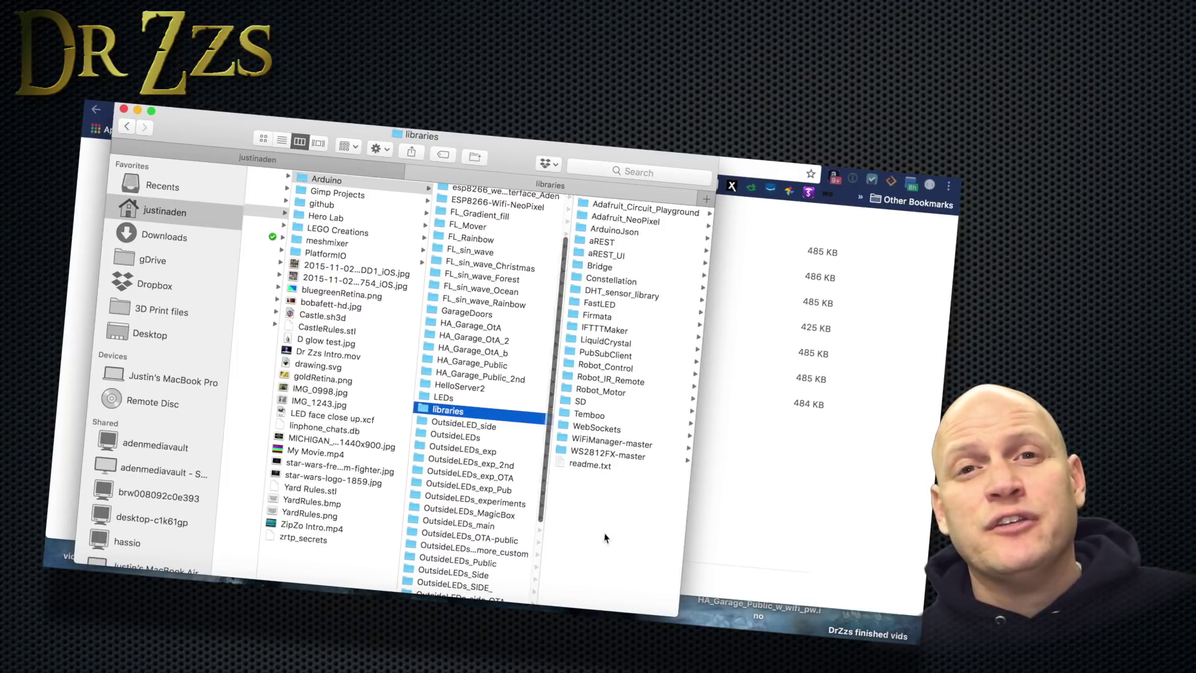
right_click(608, 488)
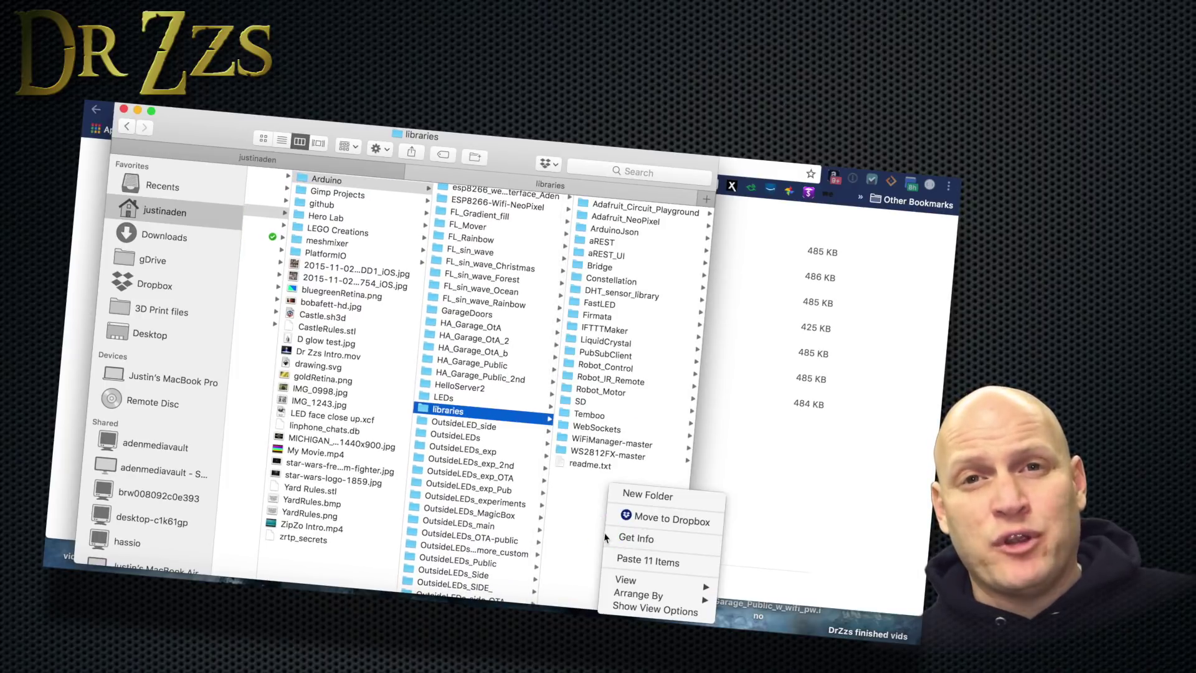
click(648, 561)
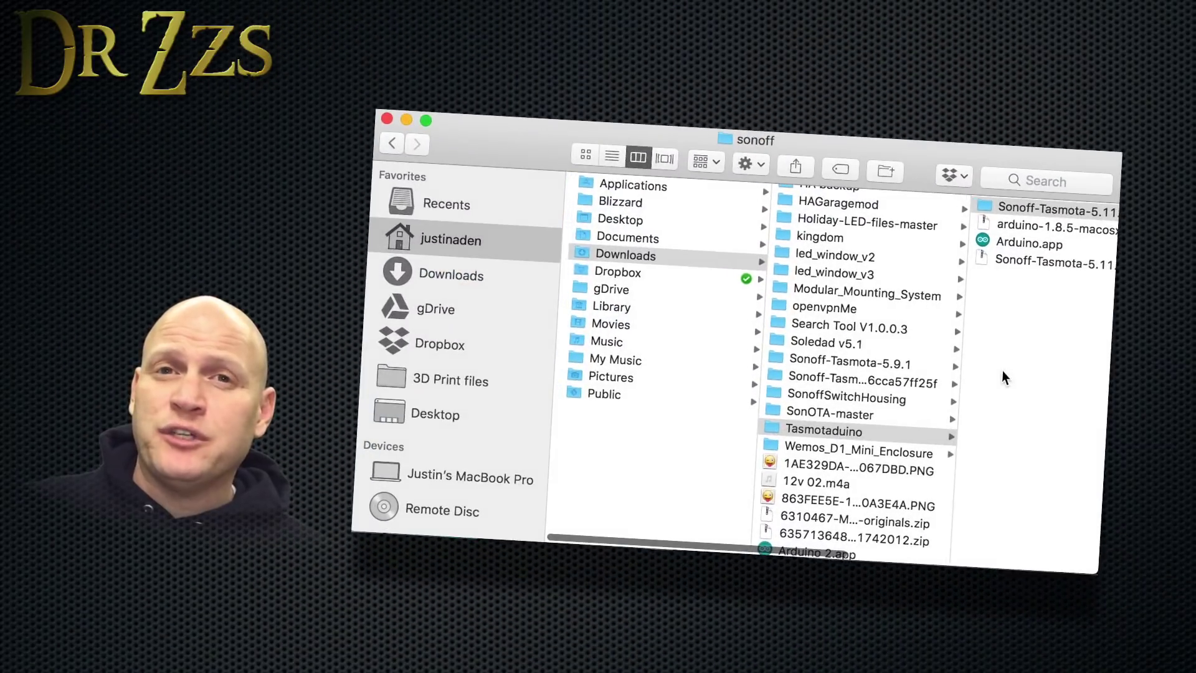
Browse Downloads > Tasmotaduino > Sonoff-Tasmota-5.11.1 > sonoff and select sonoff.ino.
click(689, 255)
click(825, 431)
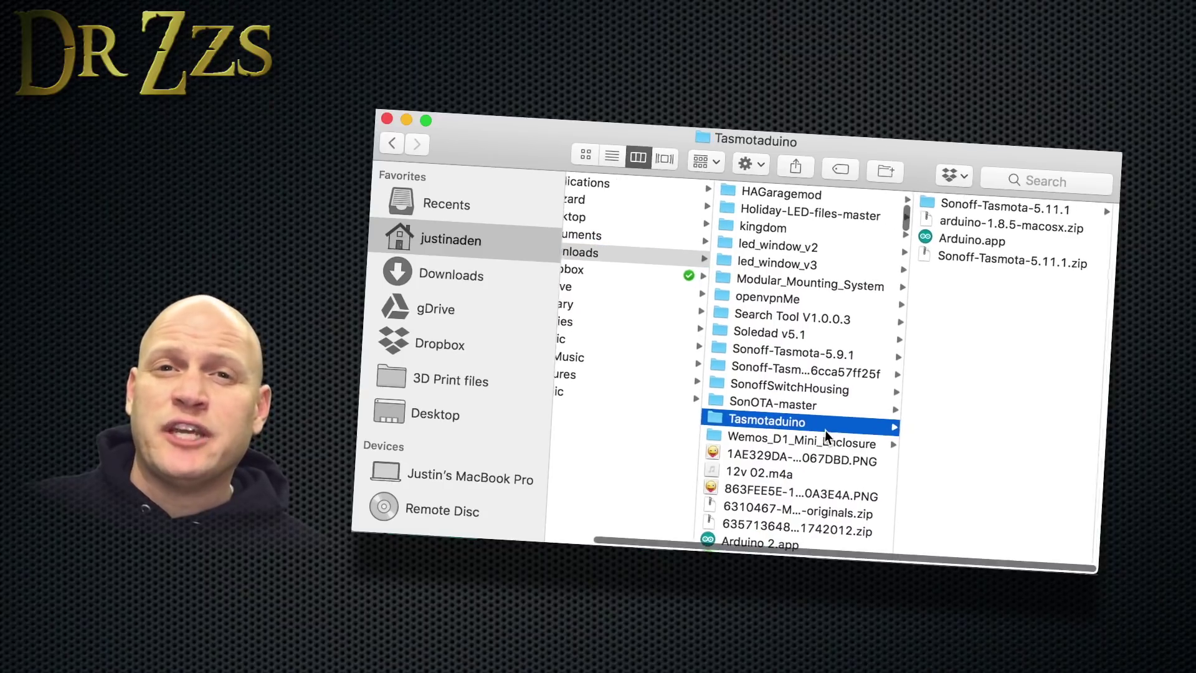
click(1014, 209)
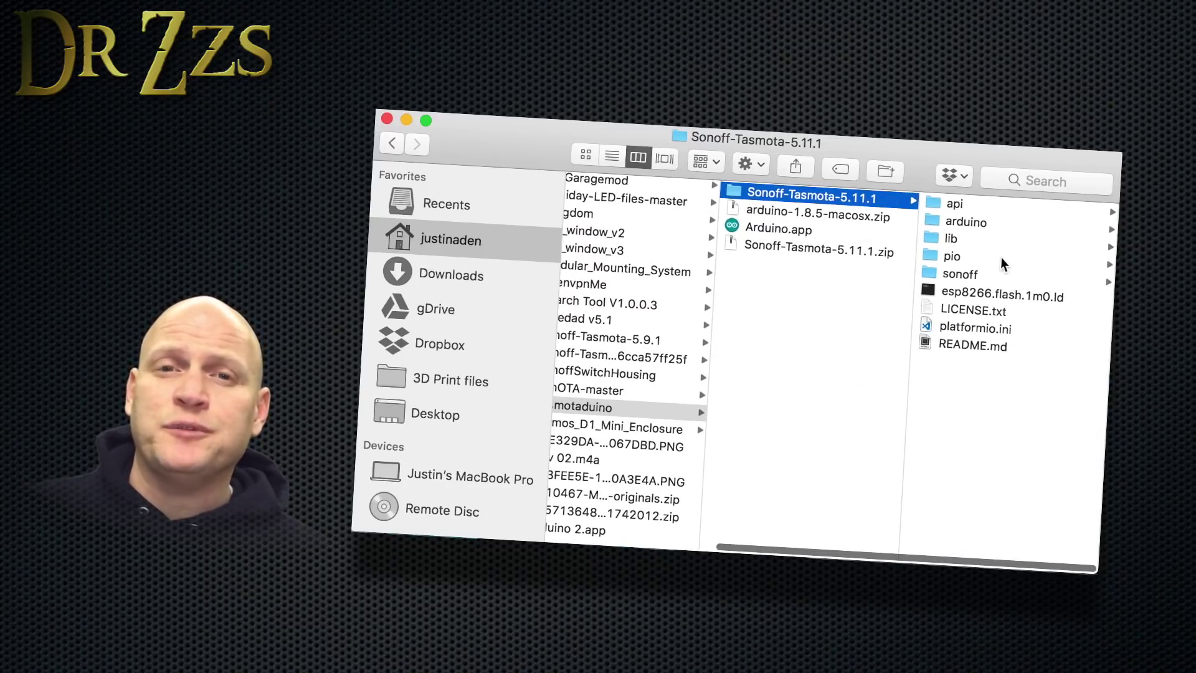
click(996, 277)
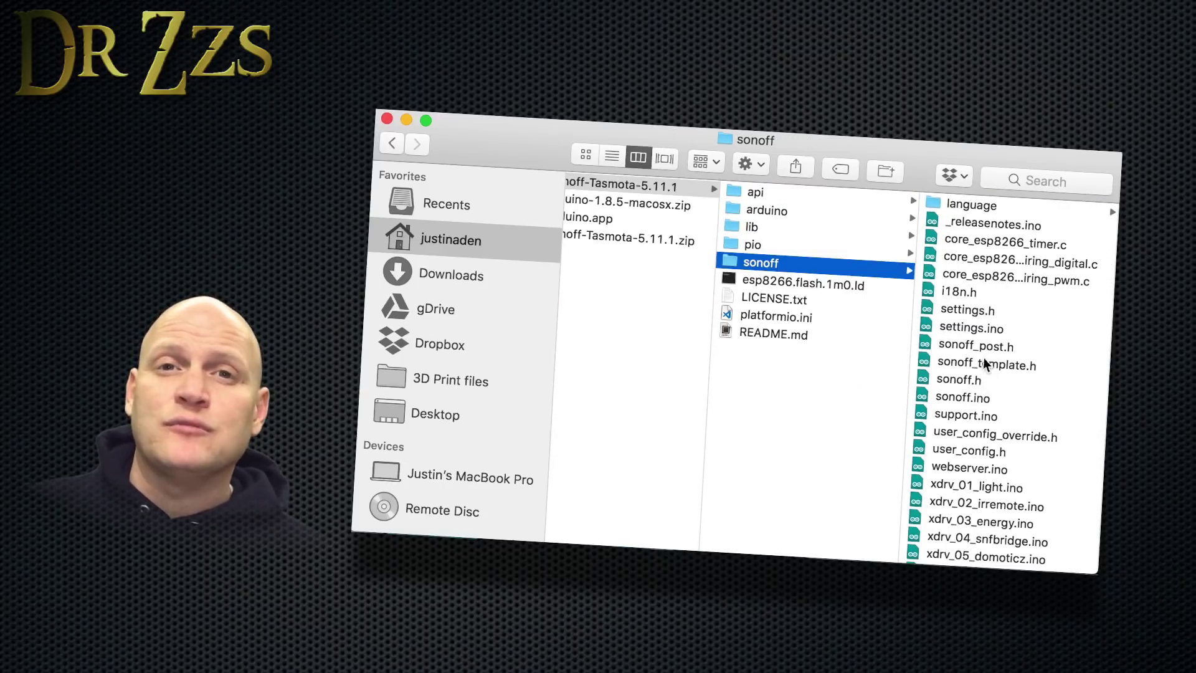
click(973, 397)
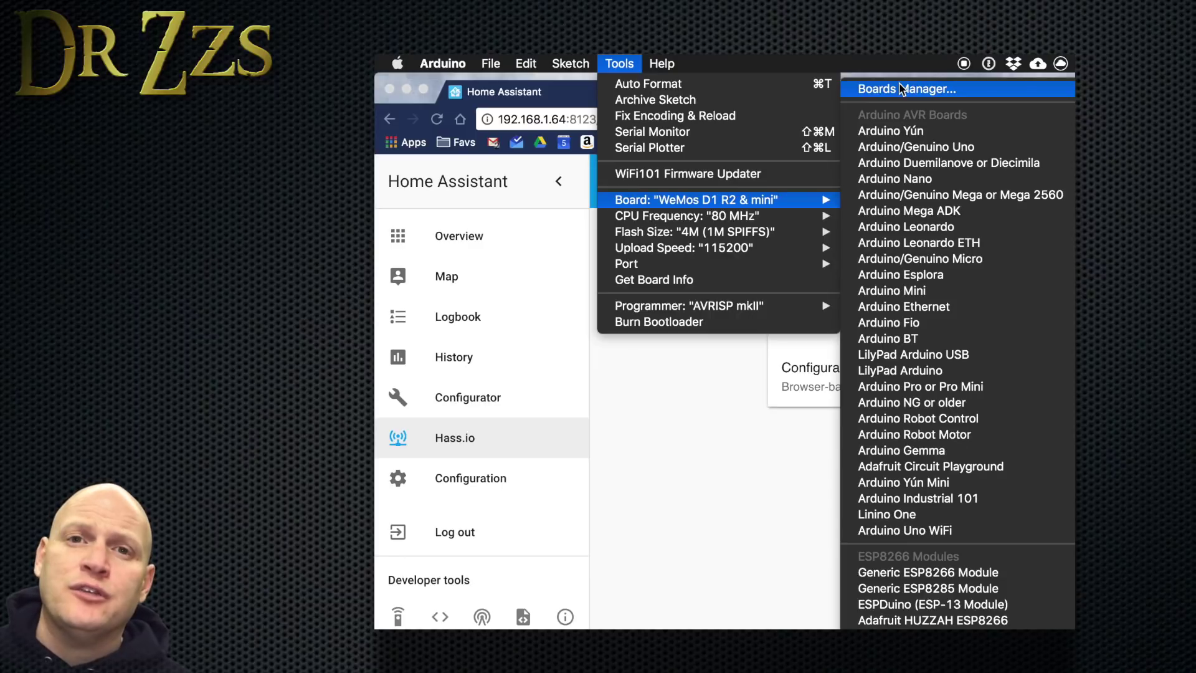
Filter the Boards Manager for 'esp' and update the installed esp8266 2.3.0 package.
click(901, 89)
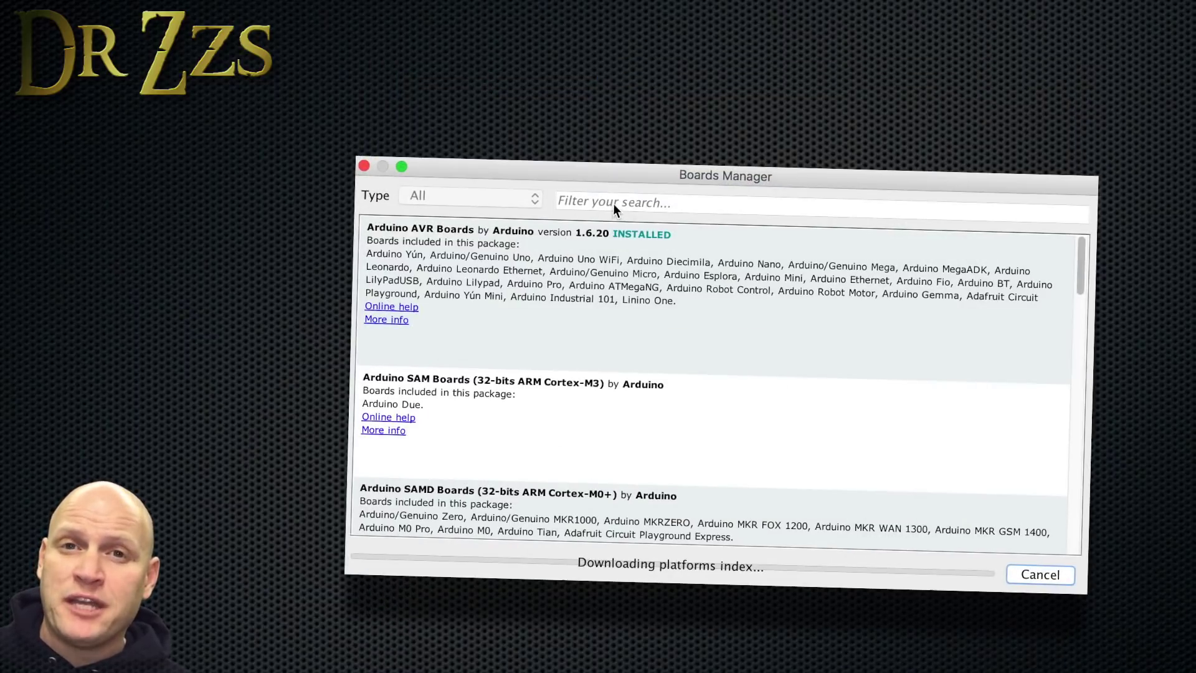
click(592, 200)
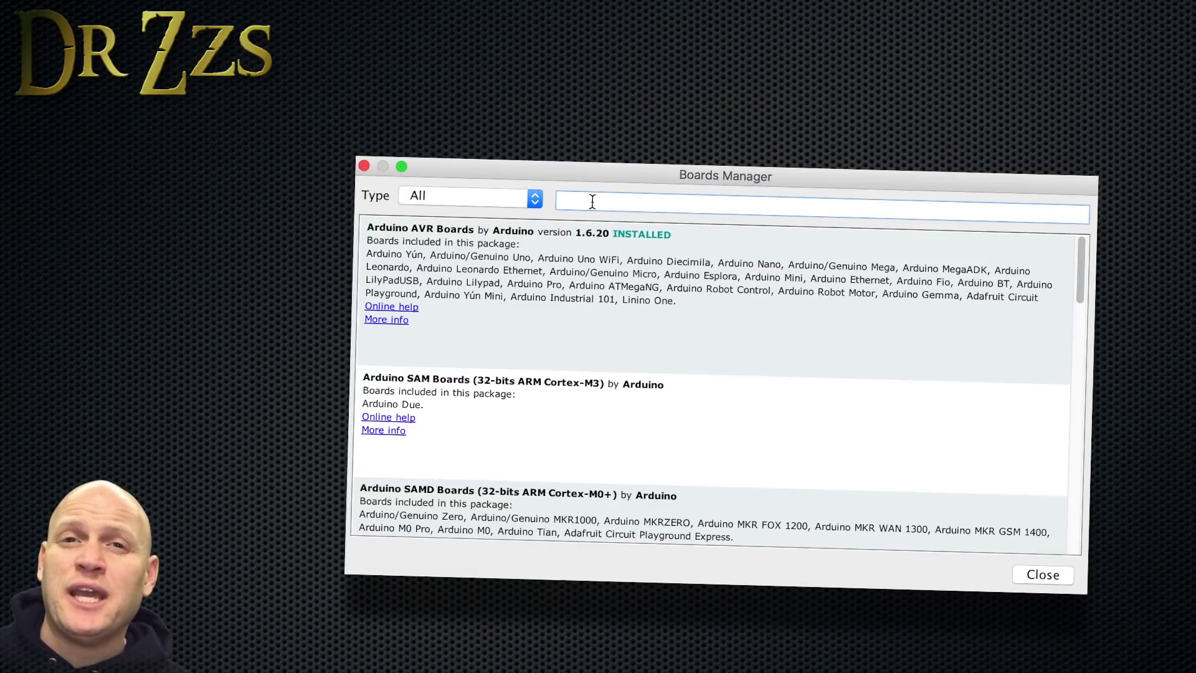
text(esp)
click(507, 460)
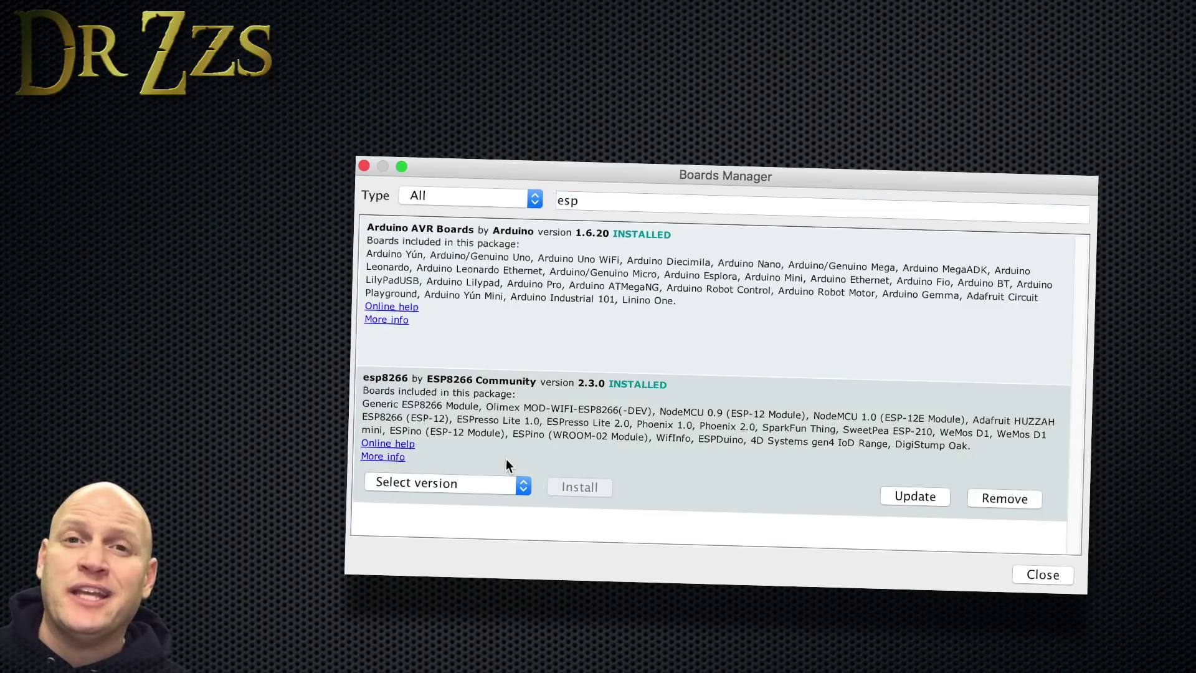
click(914, 497)
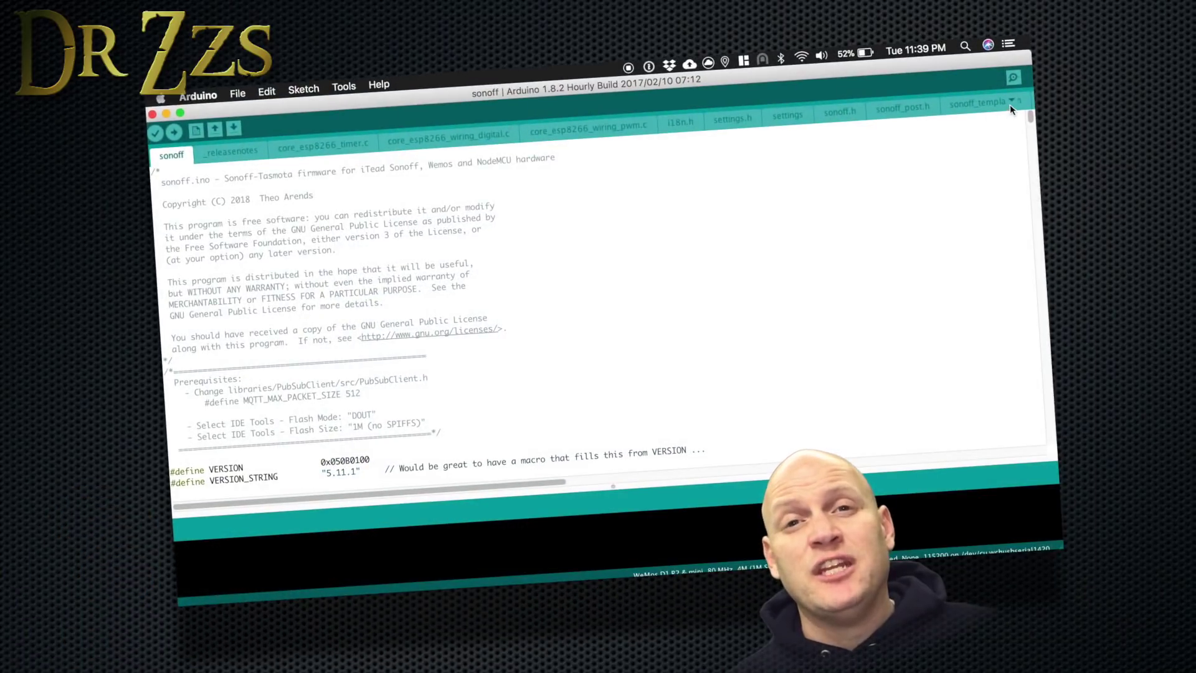
click(1011, 103)
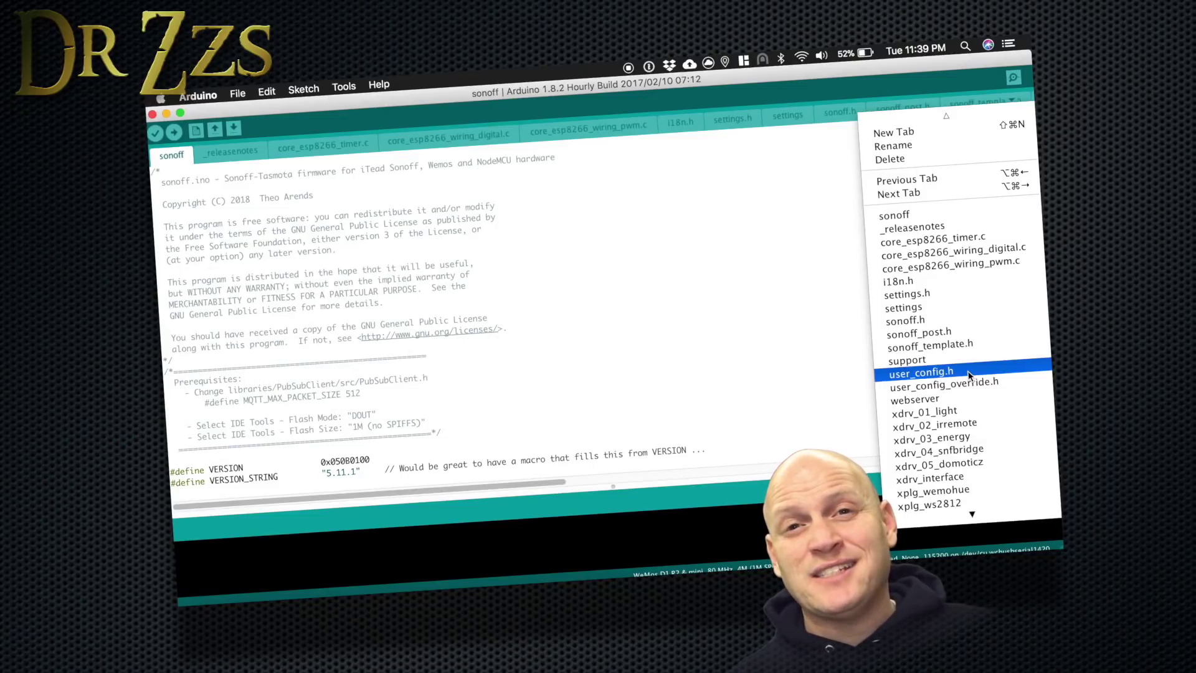
In user_config.h, replace WIFI_WPSCONFIG with WIFI_MANAGER as the Wi-Fi config tool.
click(970, 374)
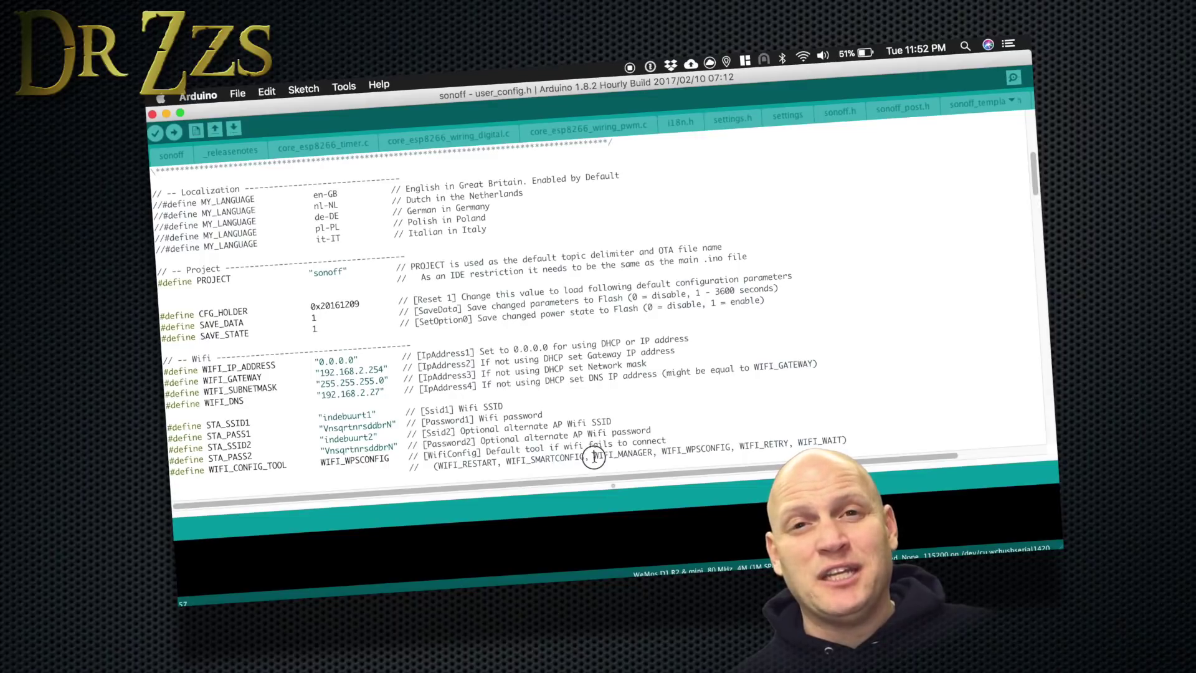
right_click(642, 455)
click(664, 385)
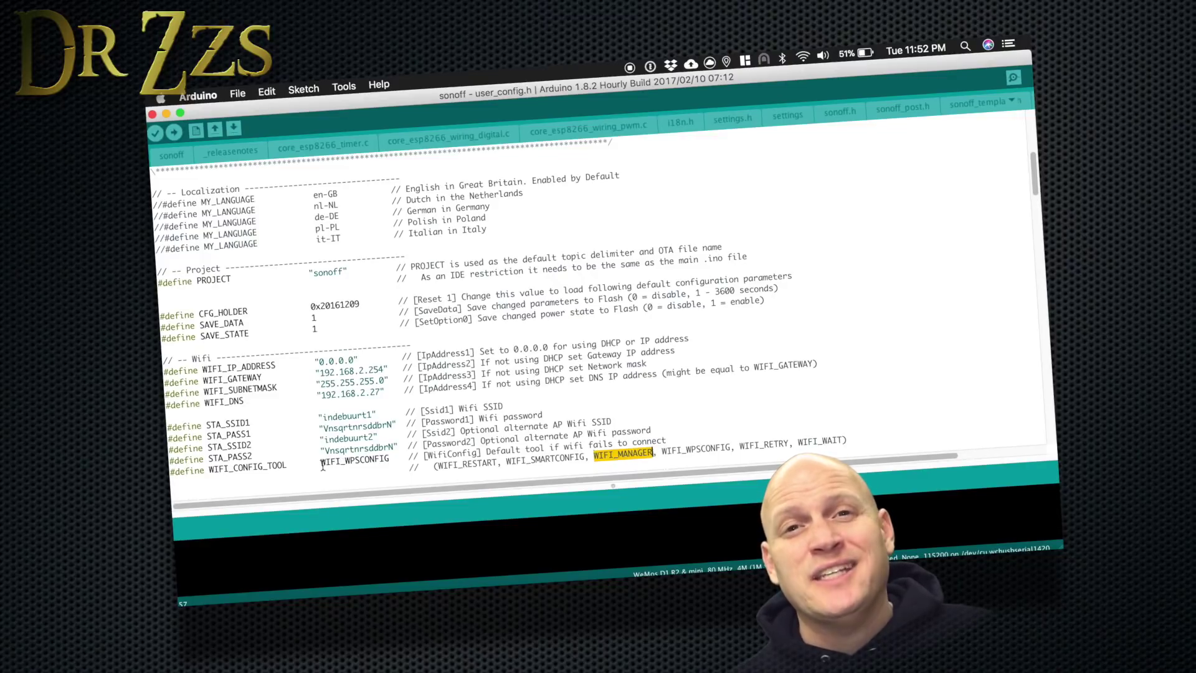
right_click(377, 457)
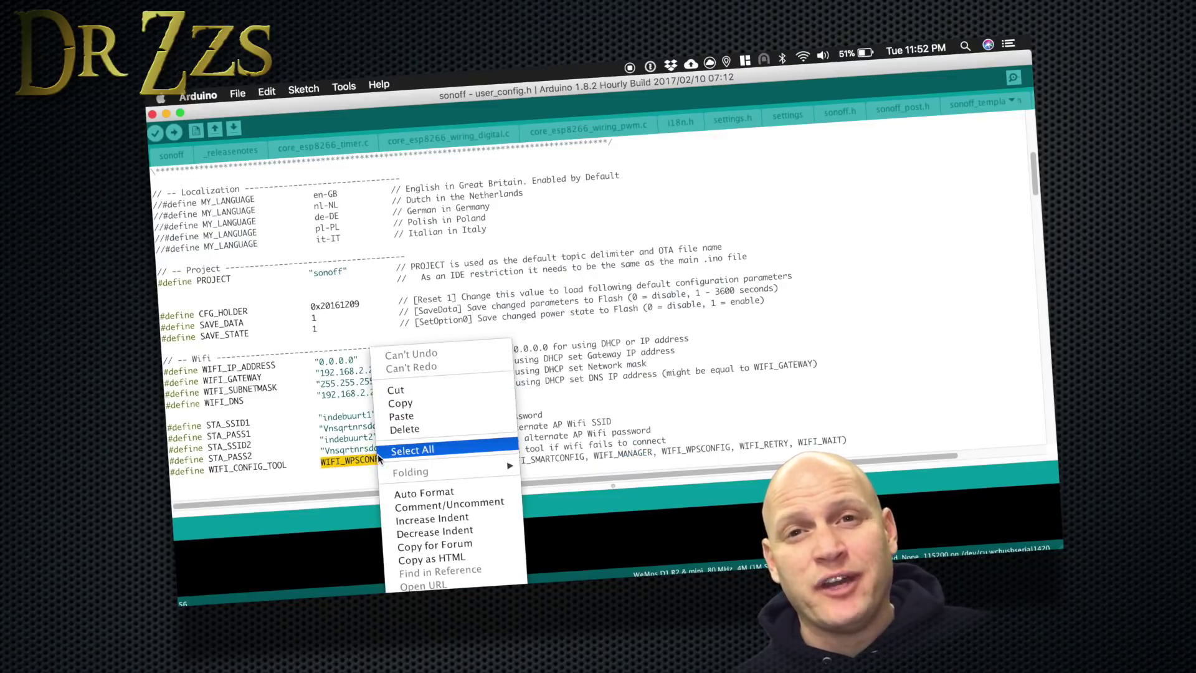
click(421, 417)
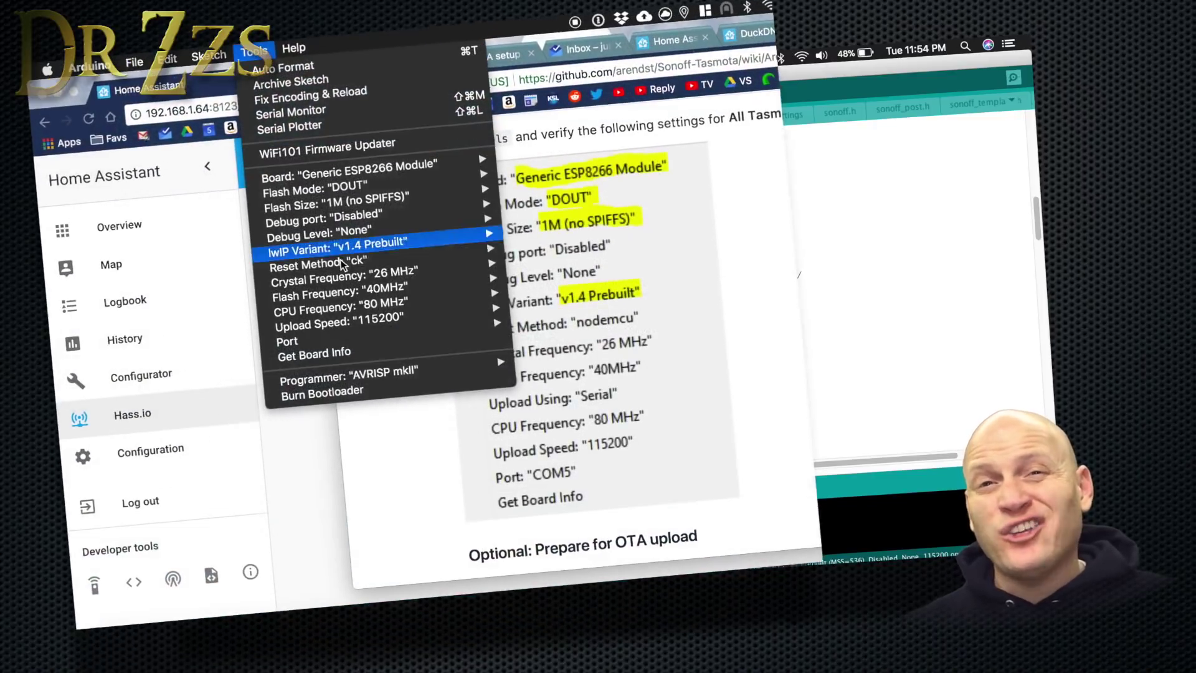
Set the Reset Method to nodemcu and review the remaining Tools board settings.
mouse_move(345, 268)
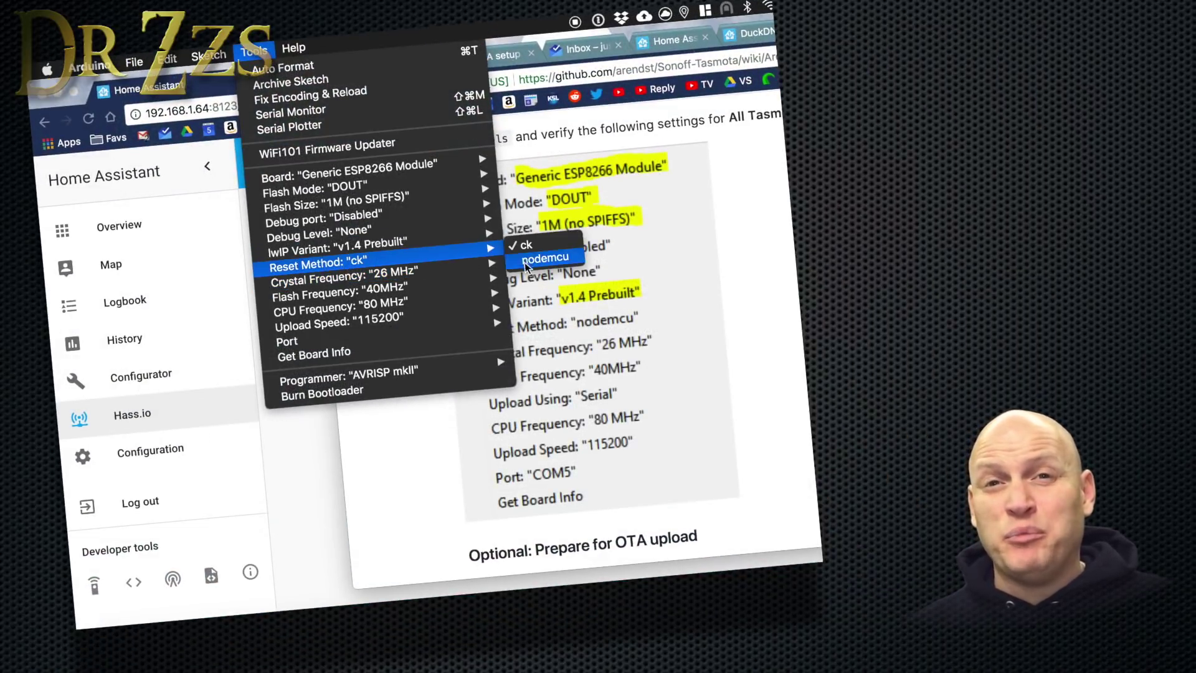
click(544, 262)
mouse_move(343, 278)
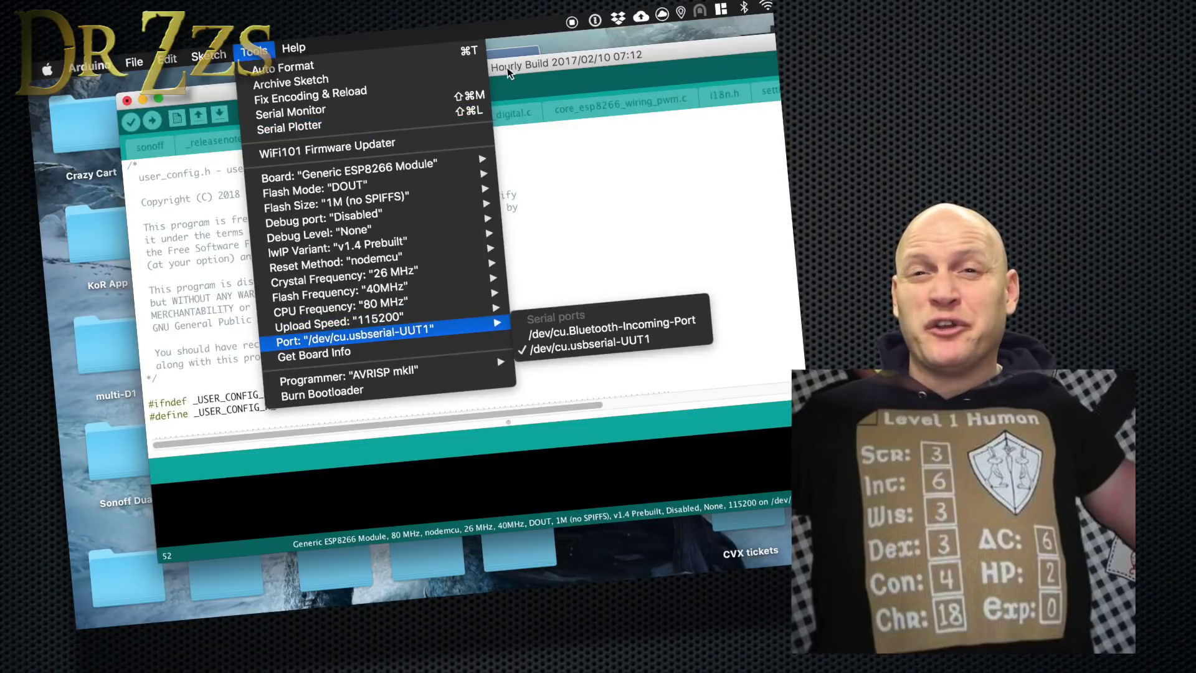
Compile and upload the Tasmota sketch to the Generic ESP8266 Module.
click(507, 67)
click(152, 120)
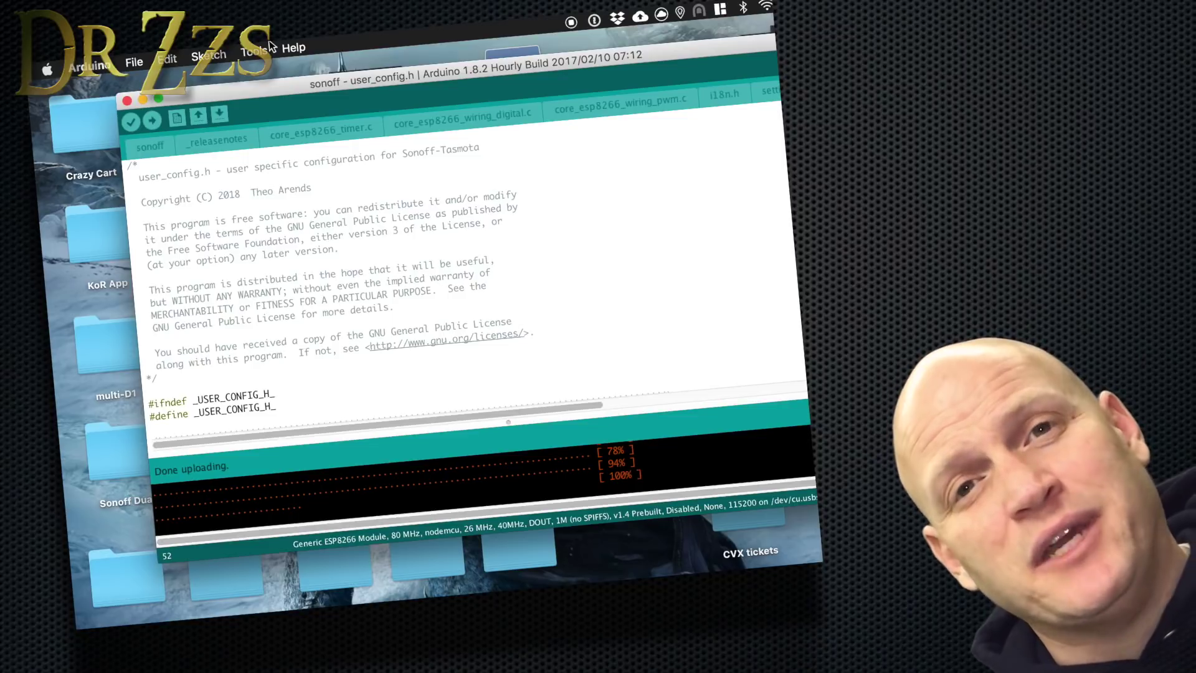
Join the sonoff -3710 access point, enter the home network's AP1 SSId and password, and save.
click(766, 8)
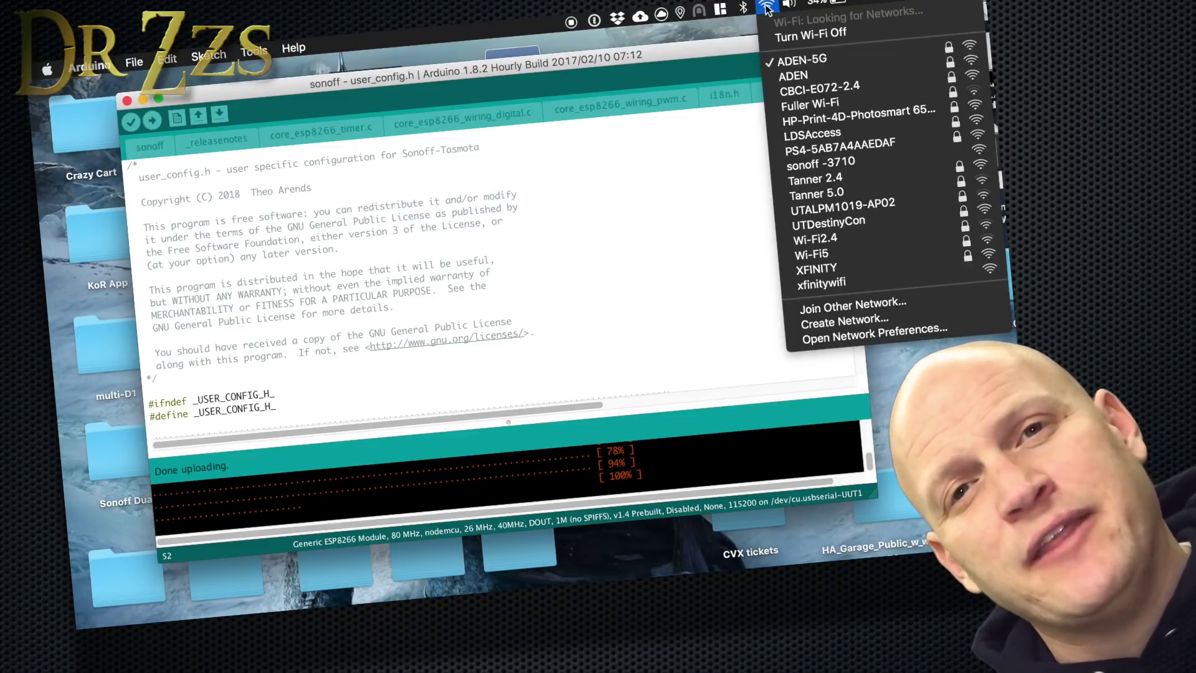
click(831, 162)
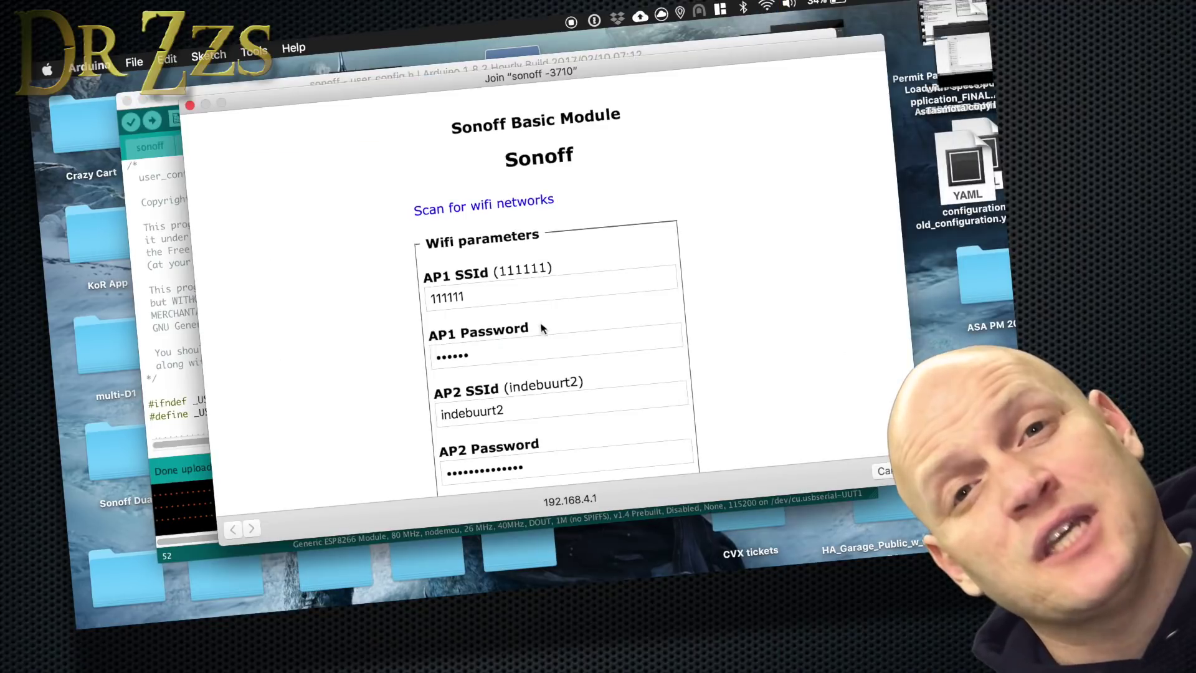
double_click(482, 297)
text(ADEN)
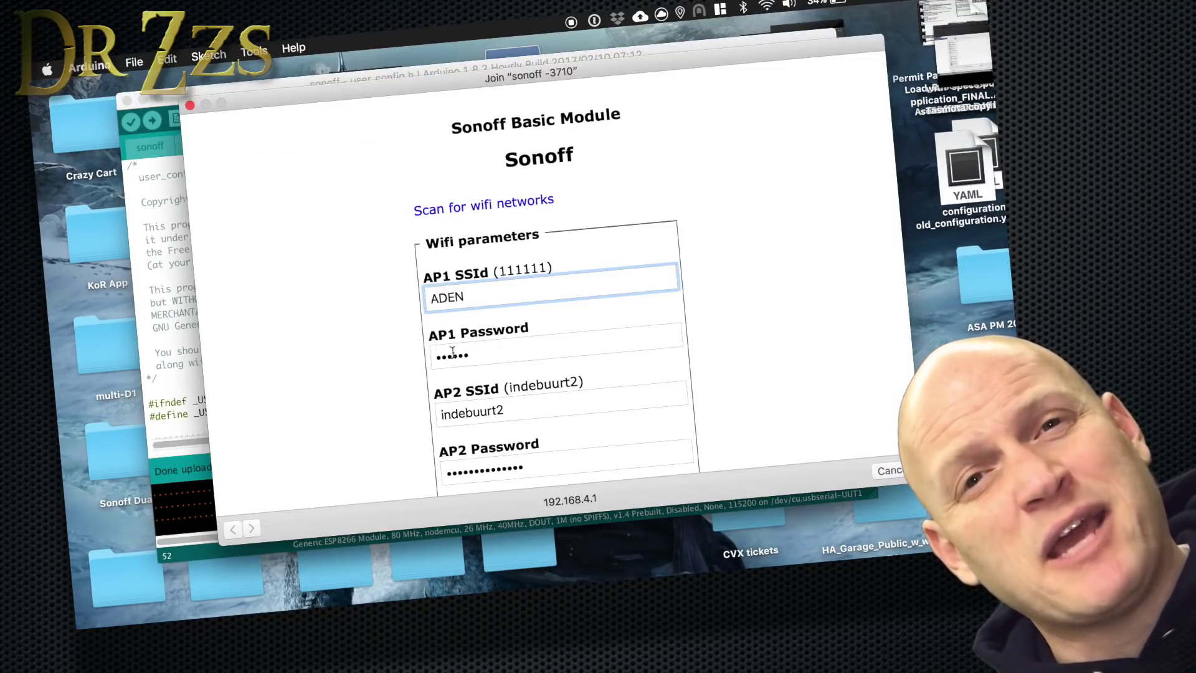
double_click(453, 353)
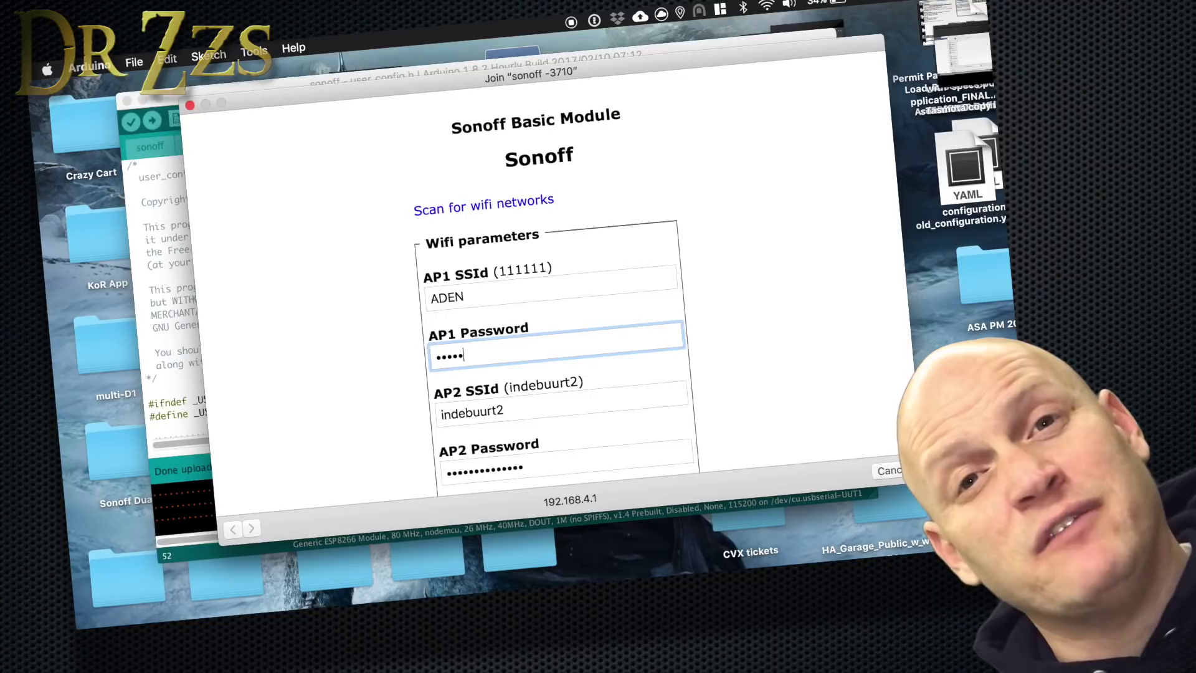
scroll(527, 399, down, 8)
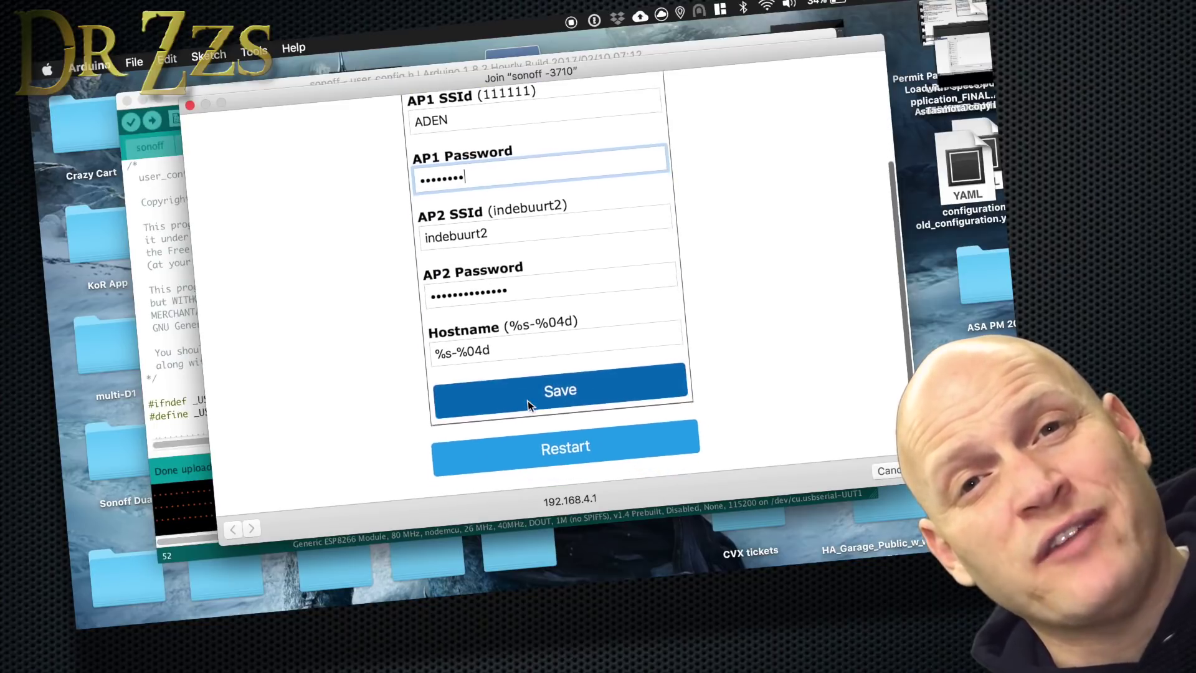
click(532, 331)
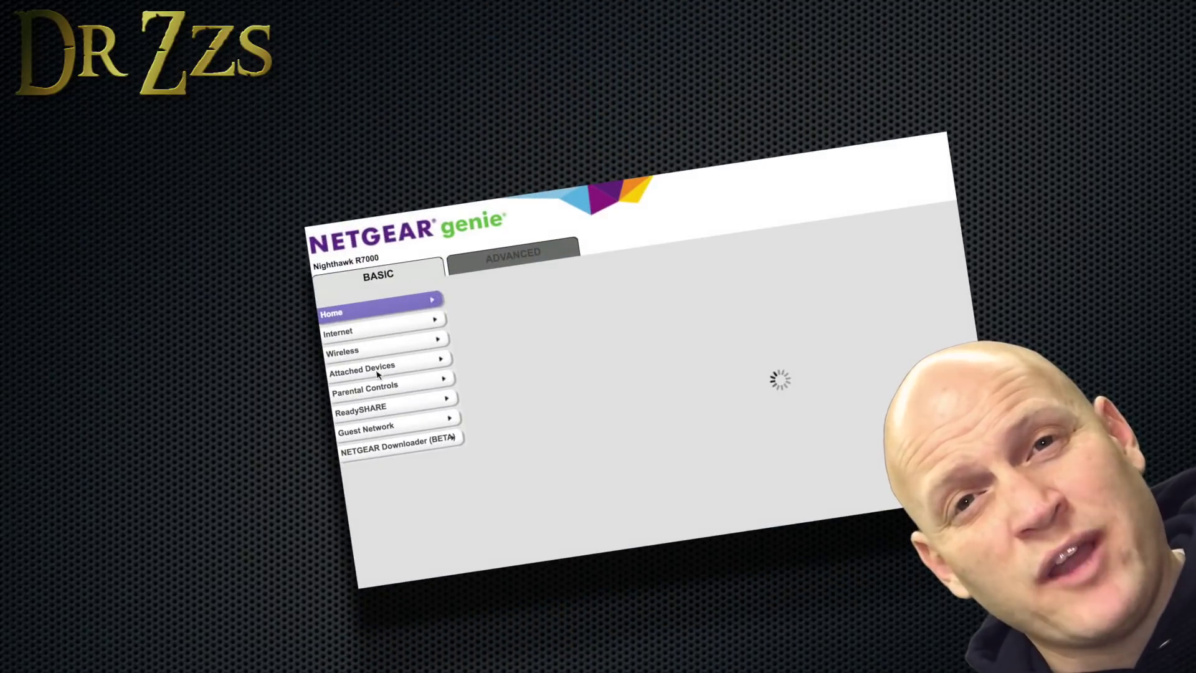
Find the sonoff -3710 IP on the router, then set MQTT Topic to sonoffDEV1 and save.
click(377, 373)
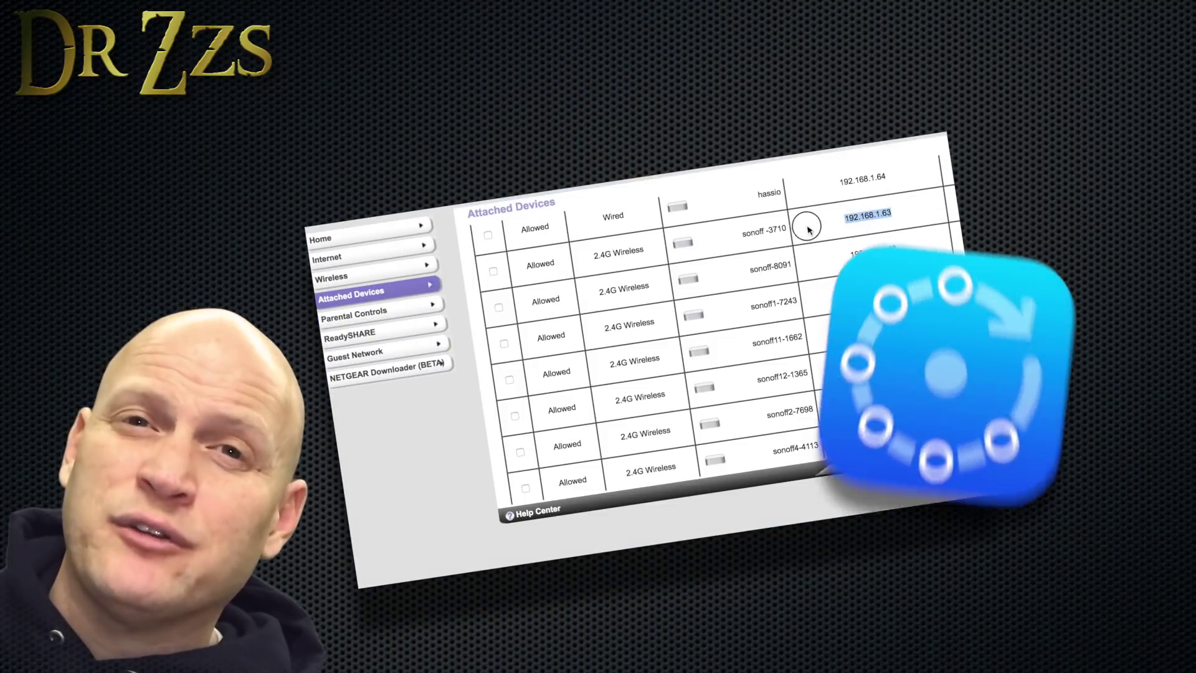
drag(807, 228, 728, 236)
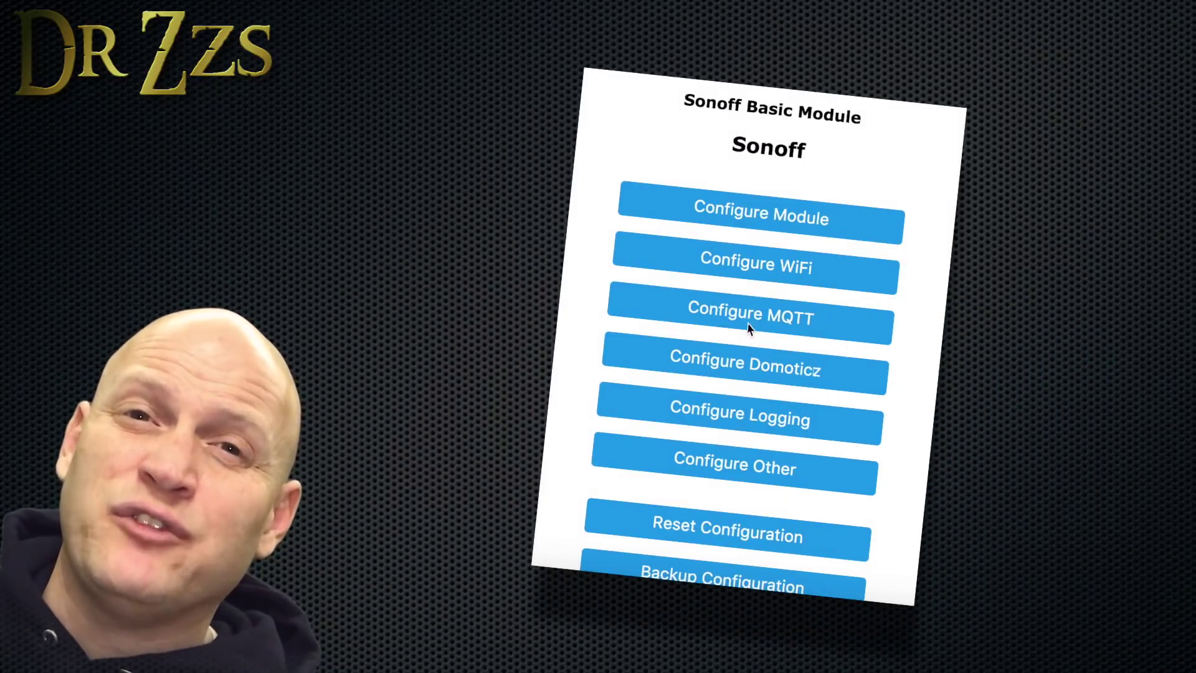
click(750, 329)
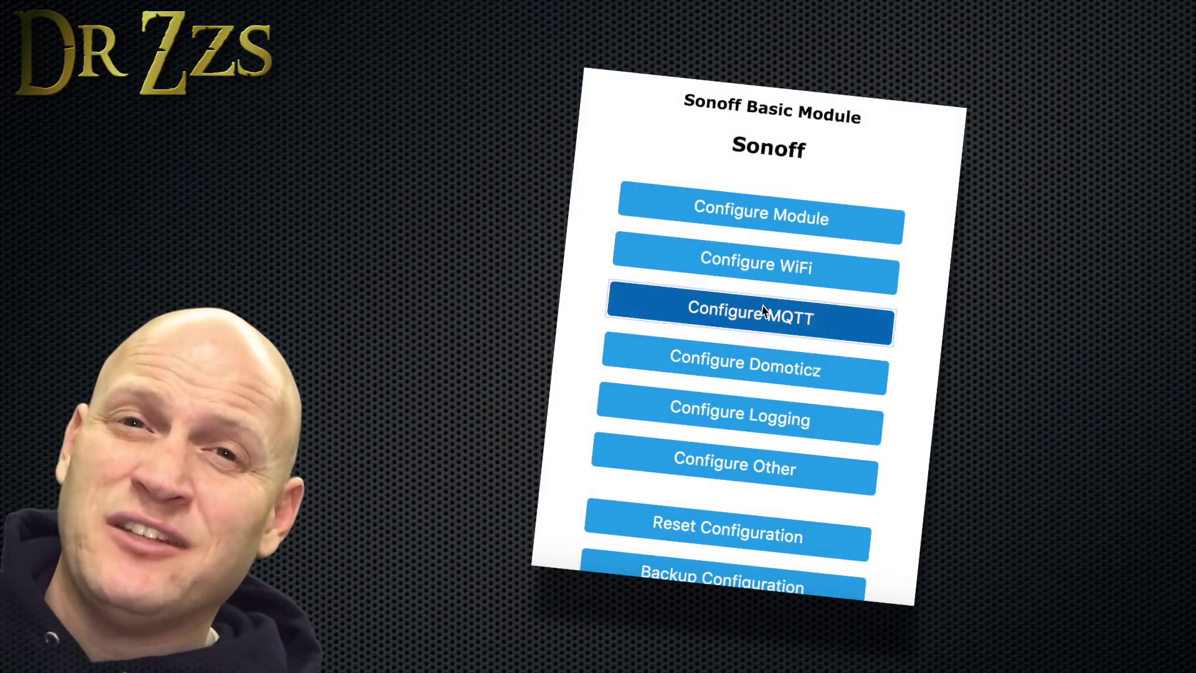
scroll(685, 423, down, 3)
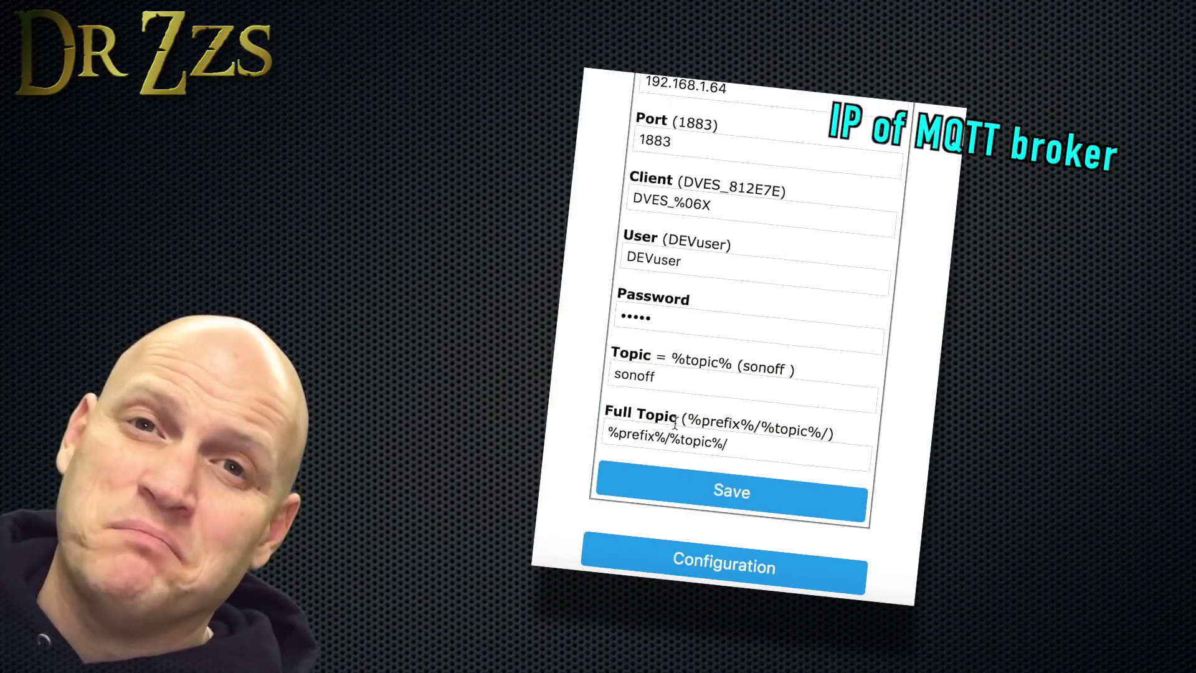
click(675, 379)
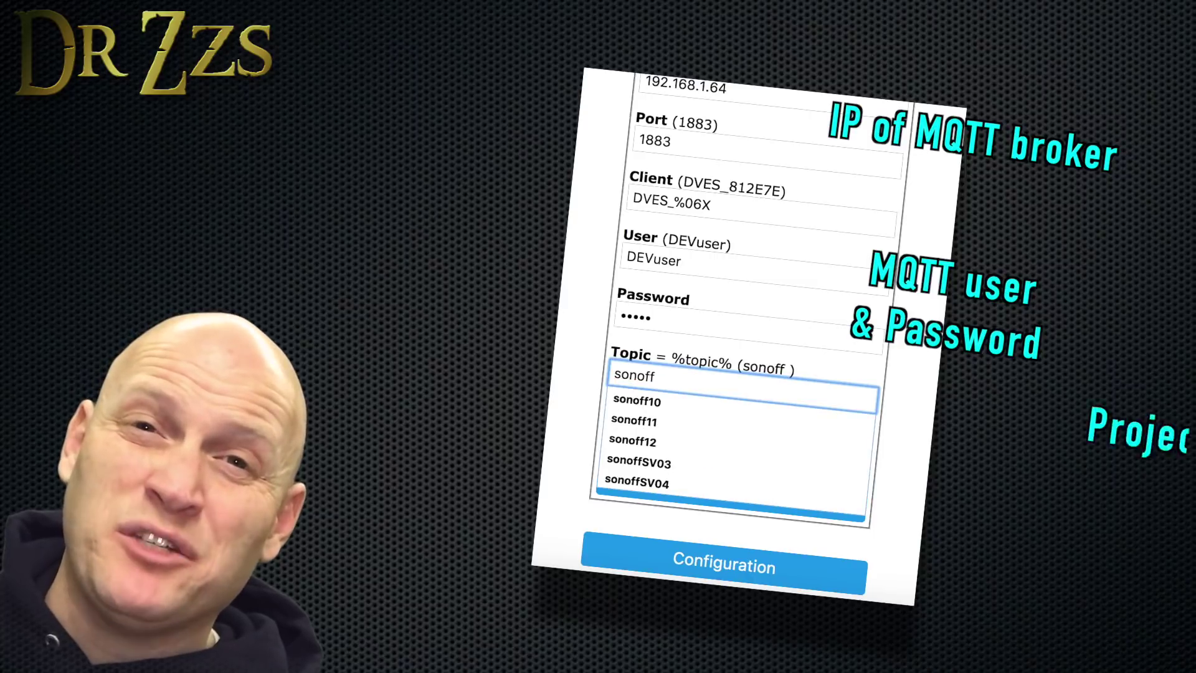
text(DEV1)
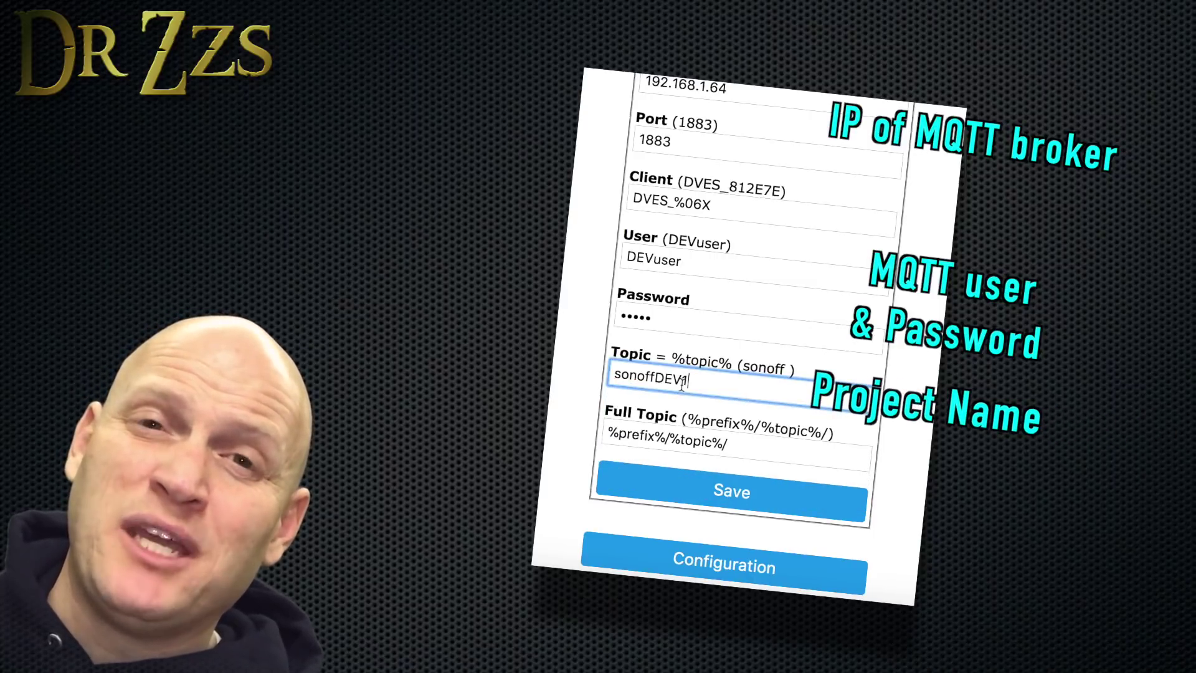
click(732, 492)
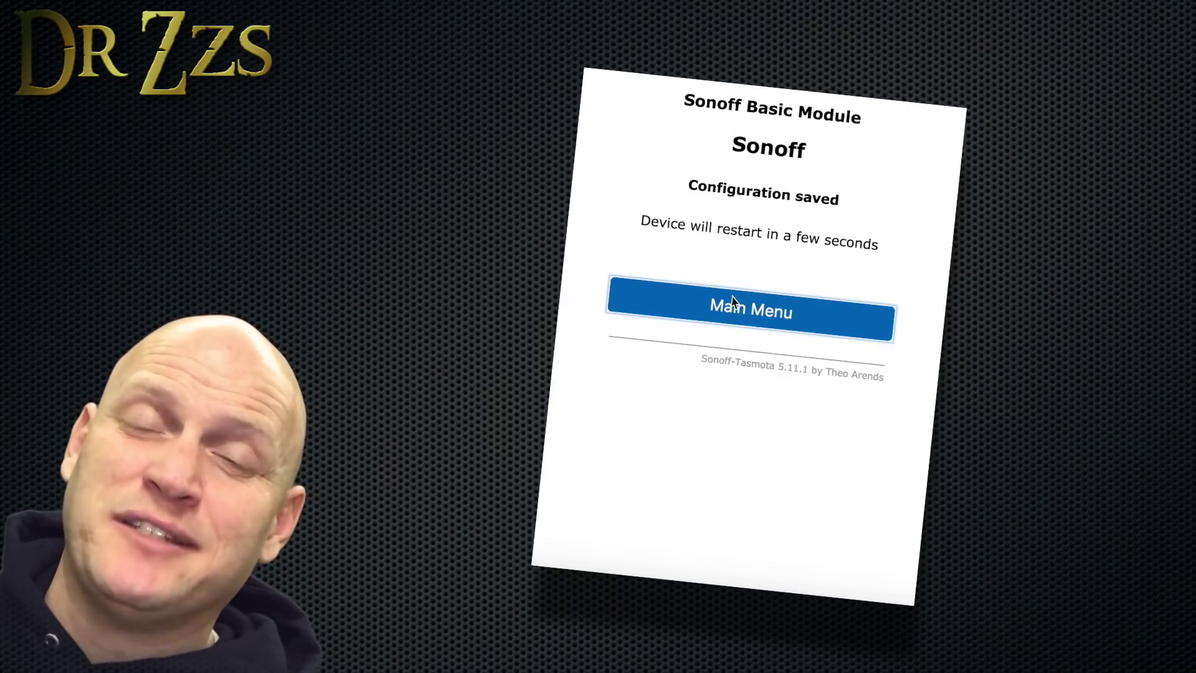
Set GPIO14 to 09 Switch1 in Configure Module and save.
click(732, 302)
click(751, 340)
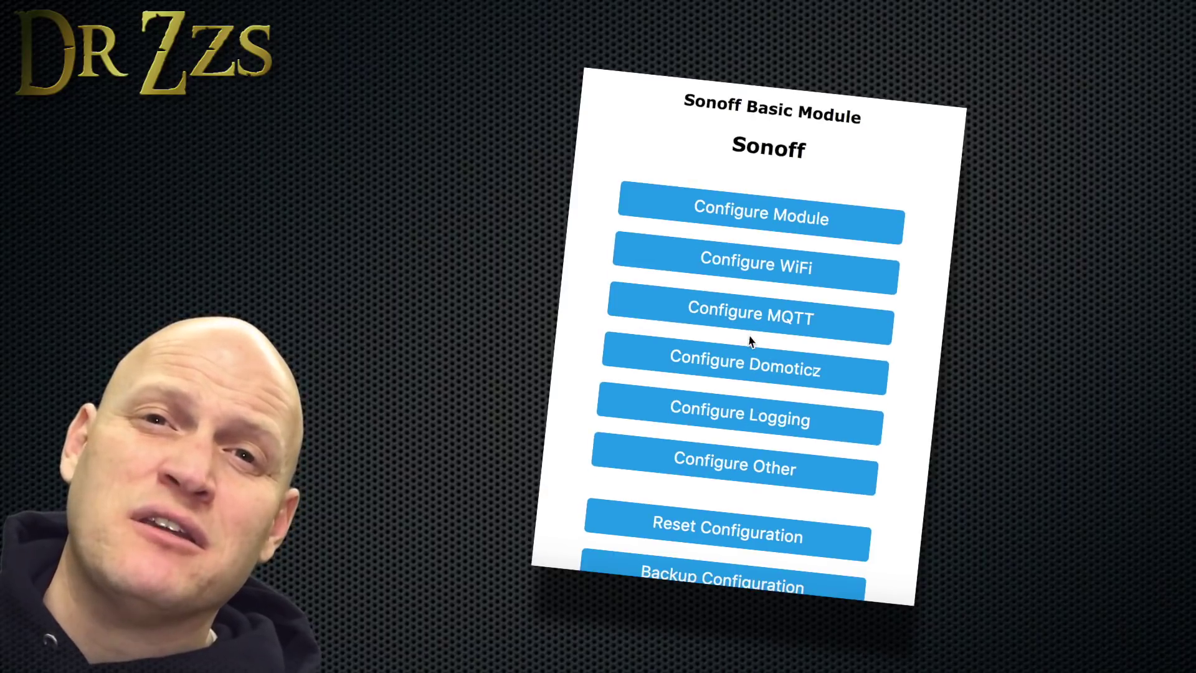
click(772, 219)
click(801, 346)
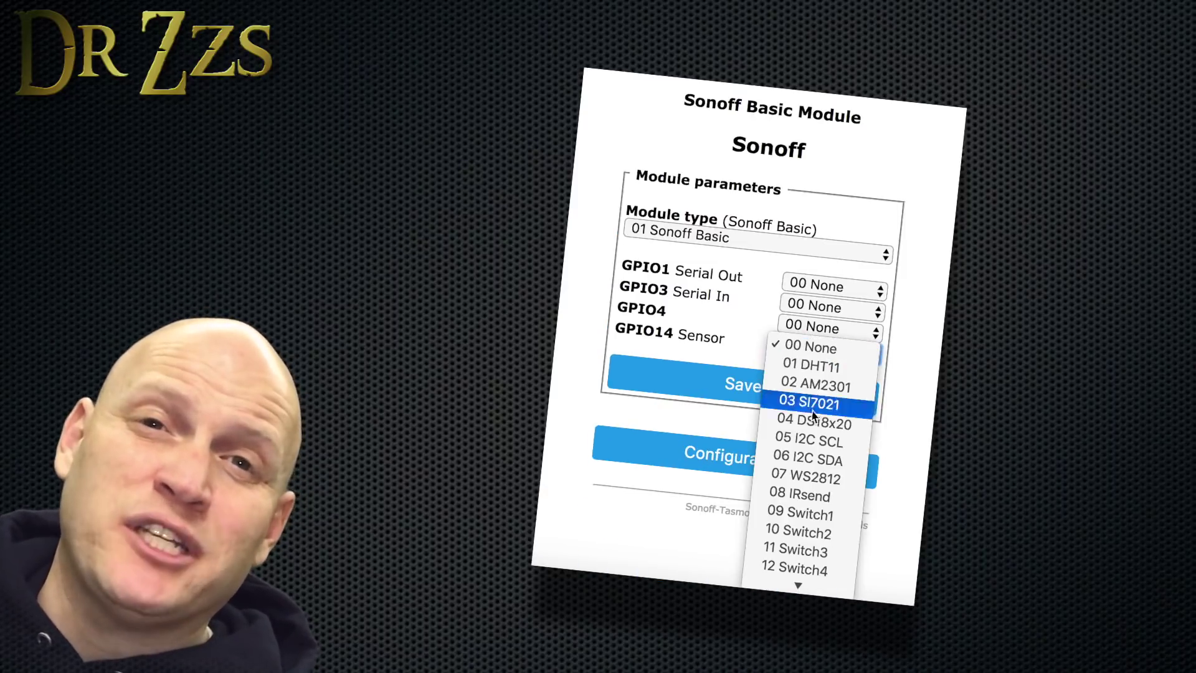
click(803, 512)
click(755, 388)
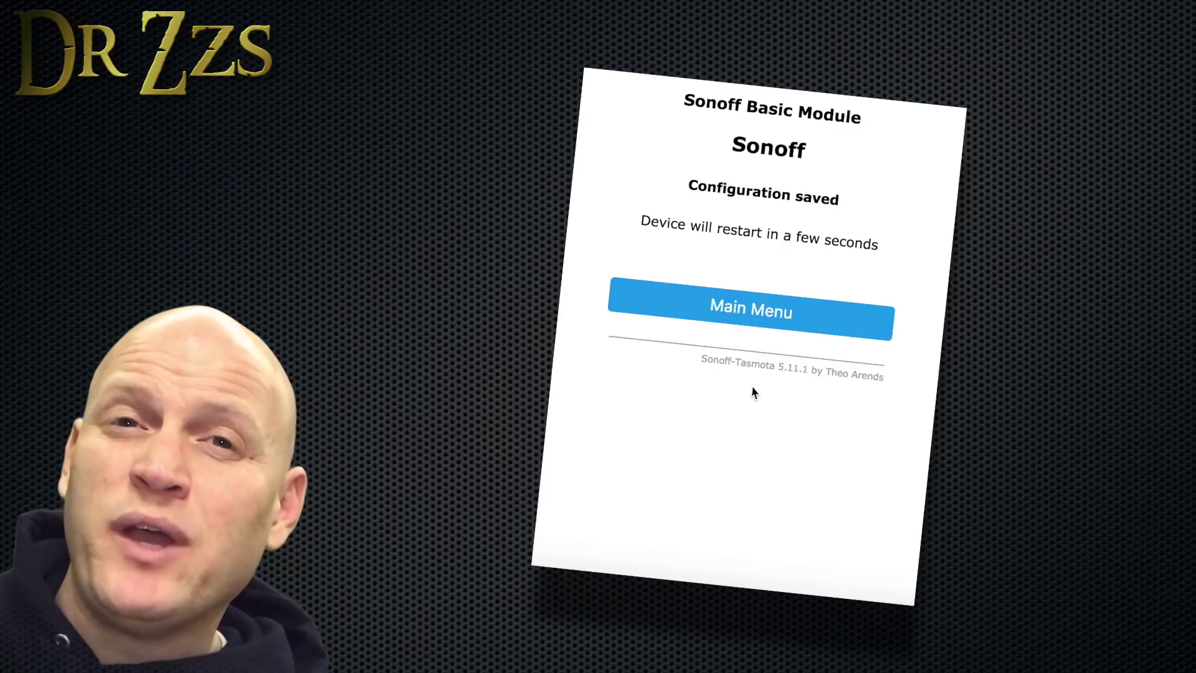
Return to the Sonoff main menu and turn on the Back Porch switch in Home Assistant.
click(755, 312)
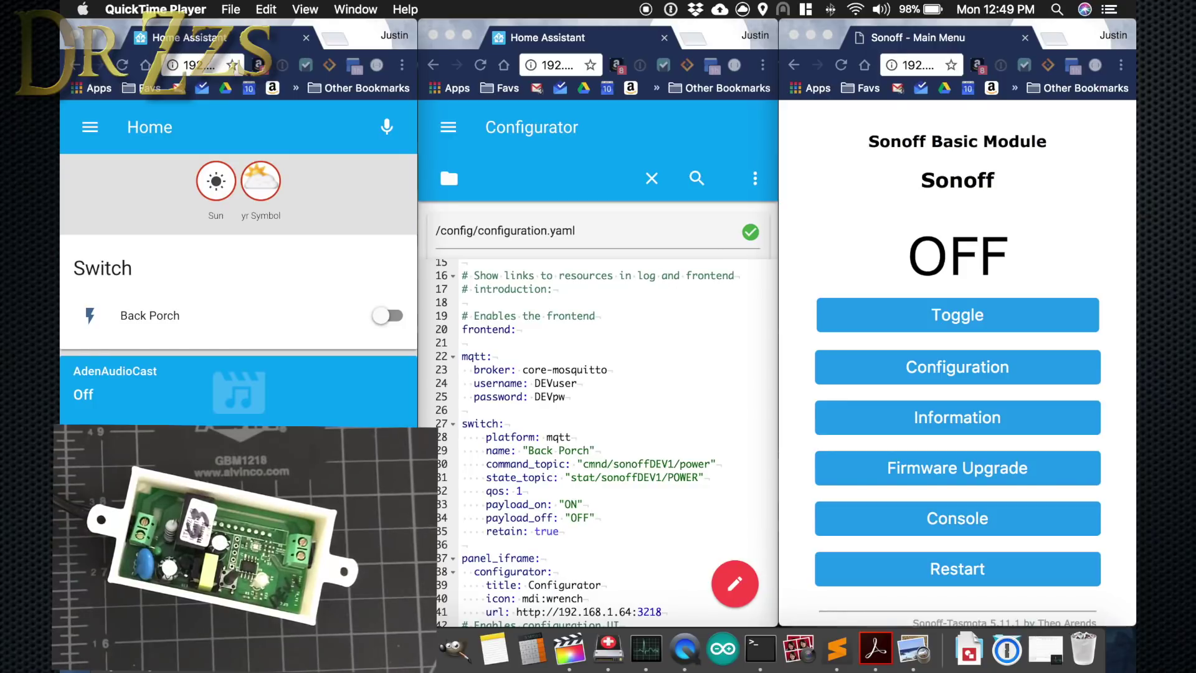
click(385, 319)
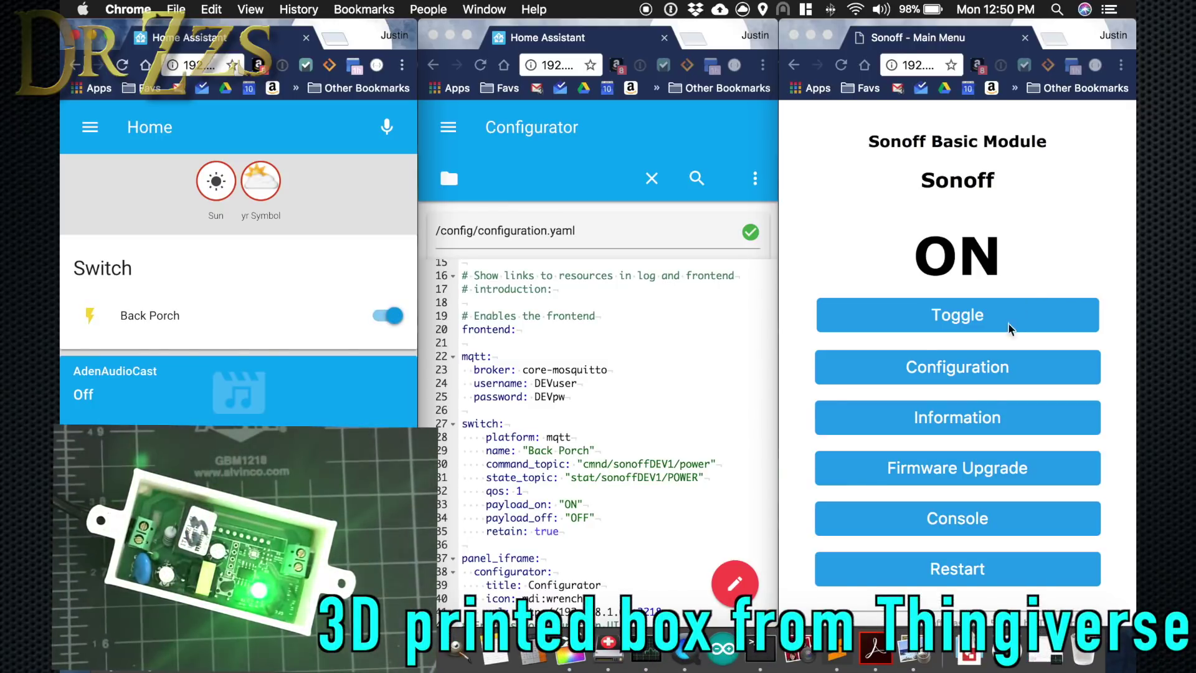
Check that GPIO14 is set correctly on the Sonoff's Configure Module page.
click(959, 369)
click(959, 369)
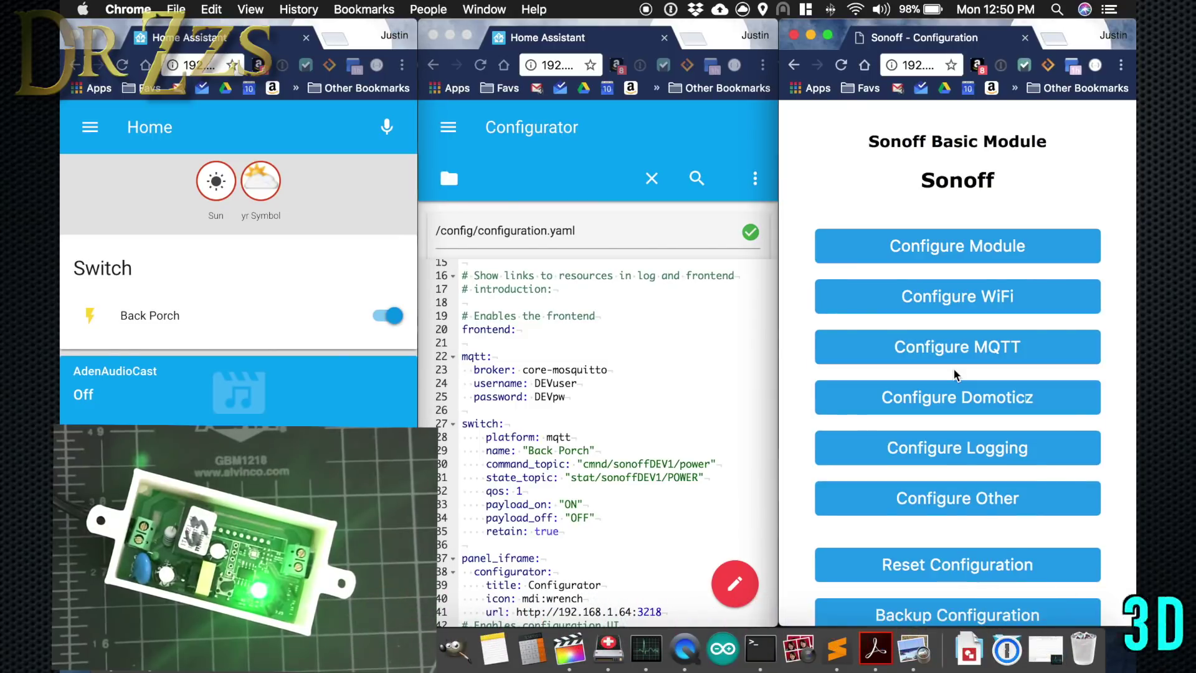
click(958, 250)
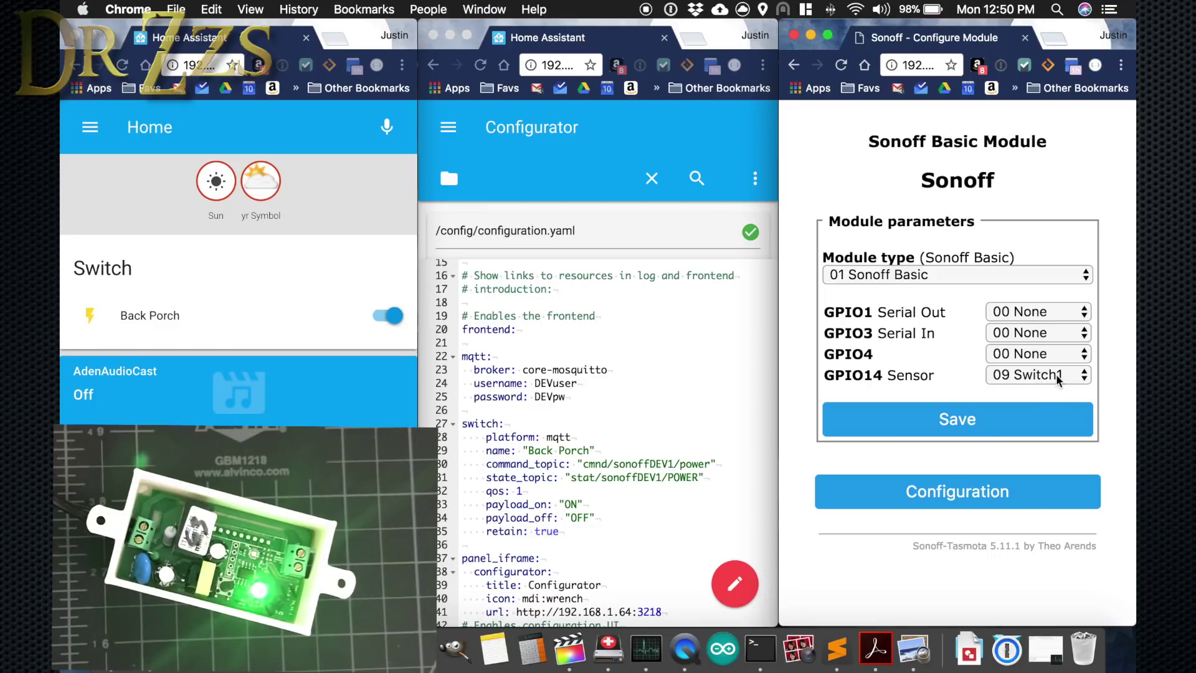
click(966, 492)
Compare the Sonoff's MQTT host and user with the mqtt username in configuration.yaml.
click(967, 346)
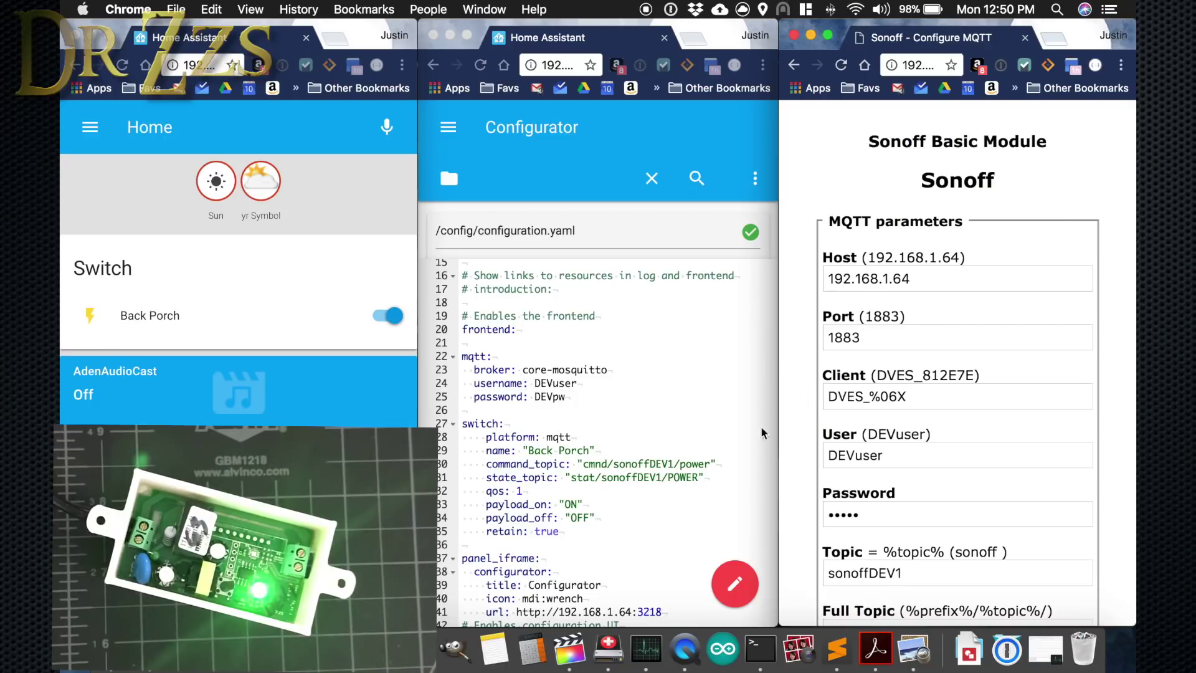
scroll(740, 469, down, 1)
drag(921, 281, 813, 288)
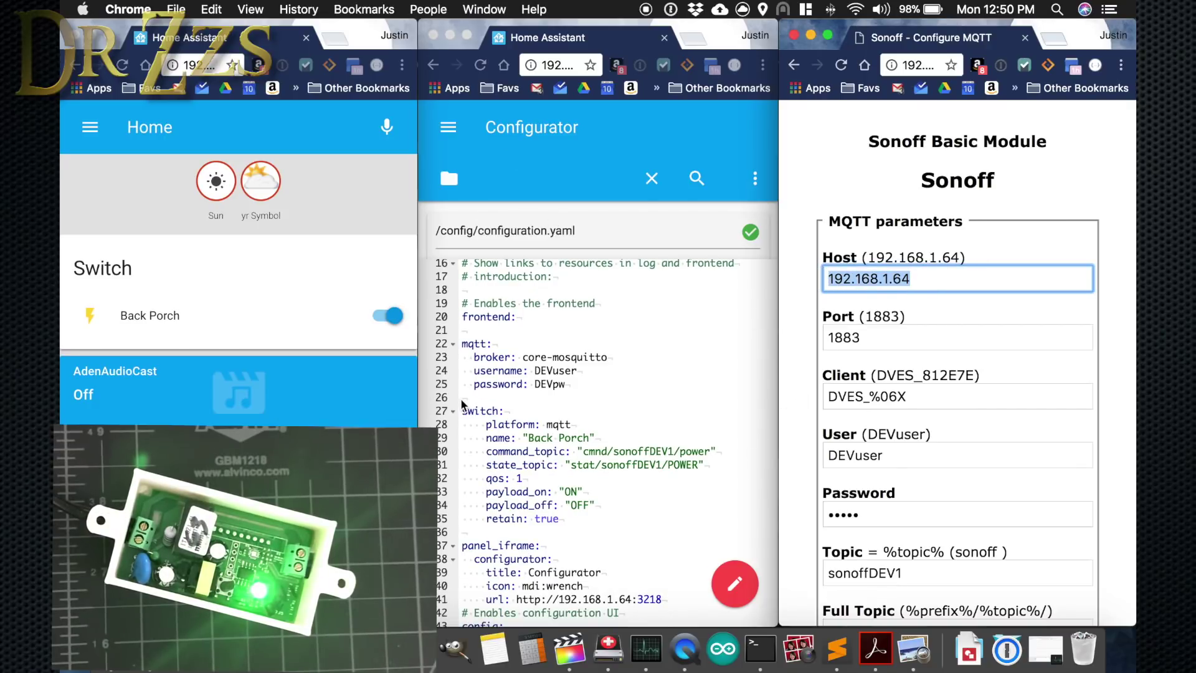
key(Tab)
key(Tab)
key(Tab)
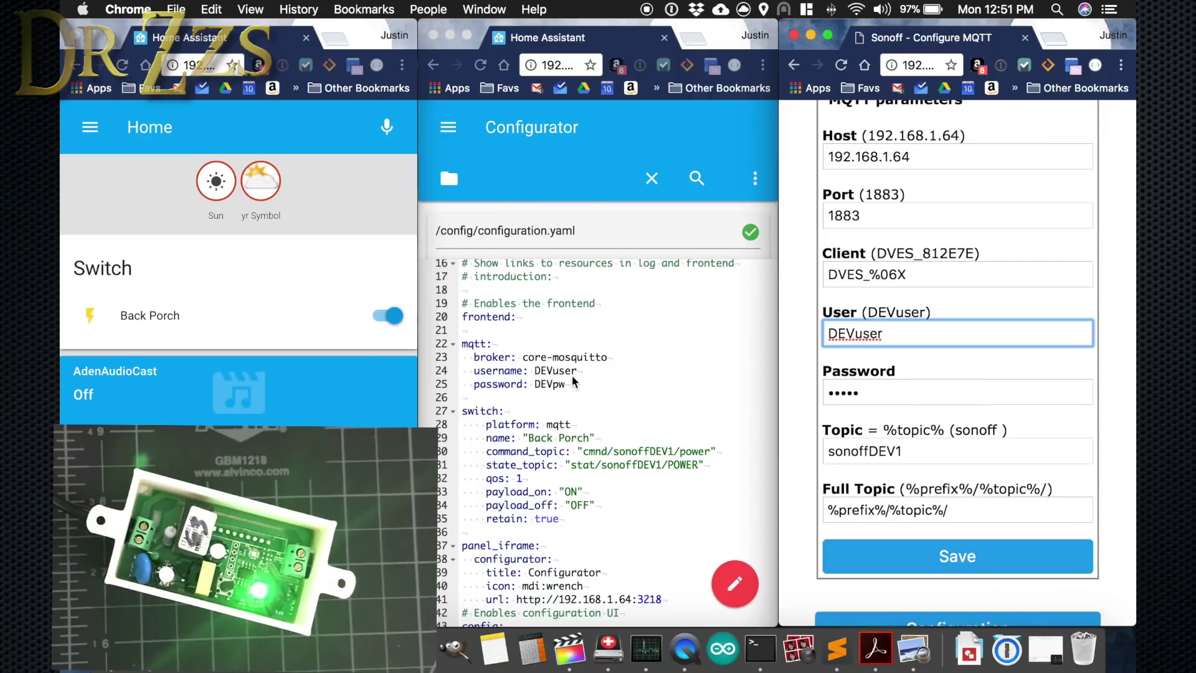
click(576, 379)
click(578, 370)
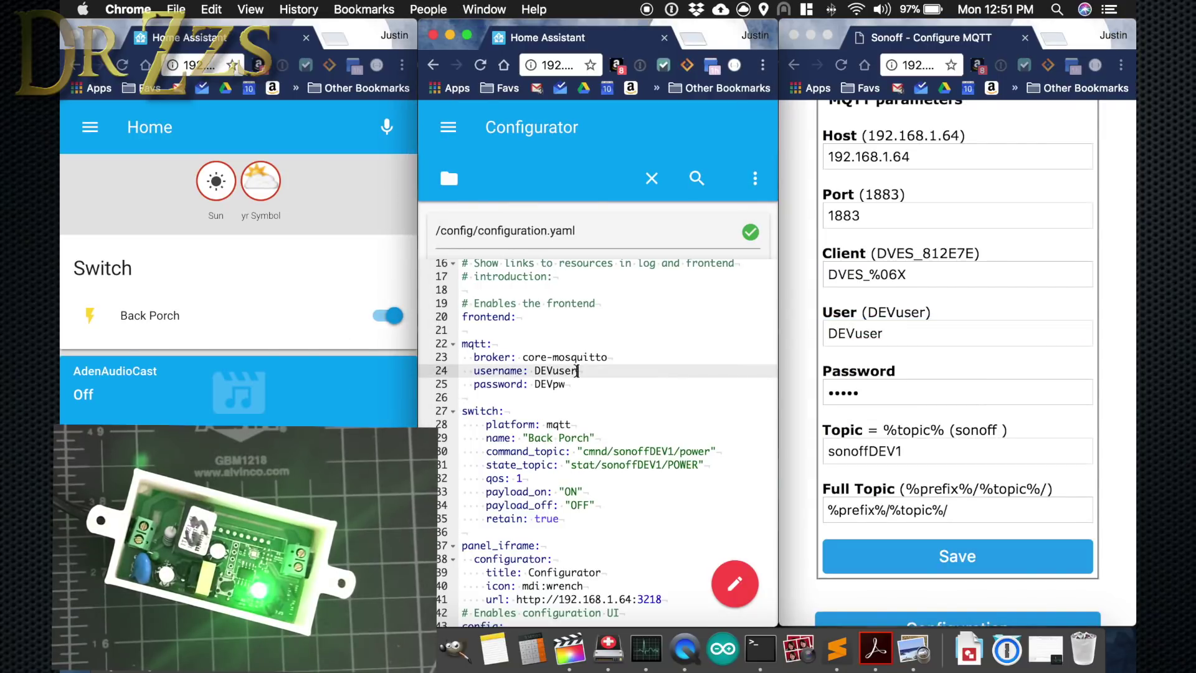
click(897, 381)
key(super+grave)
key(super+grave)
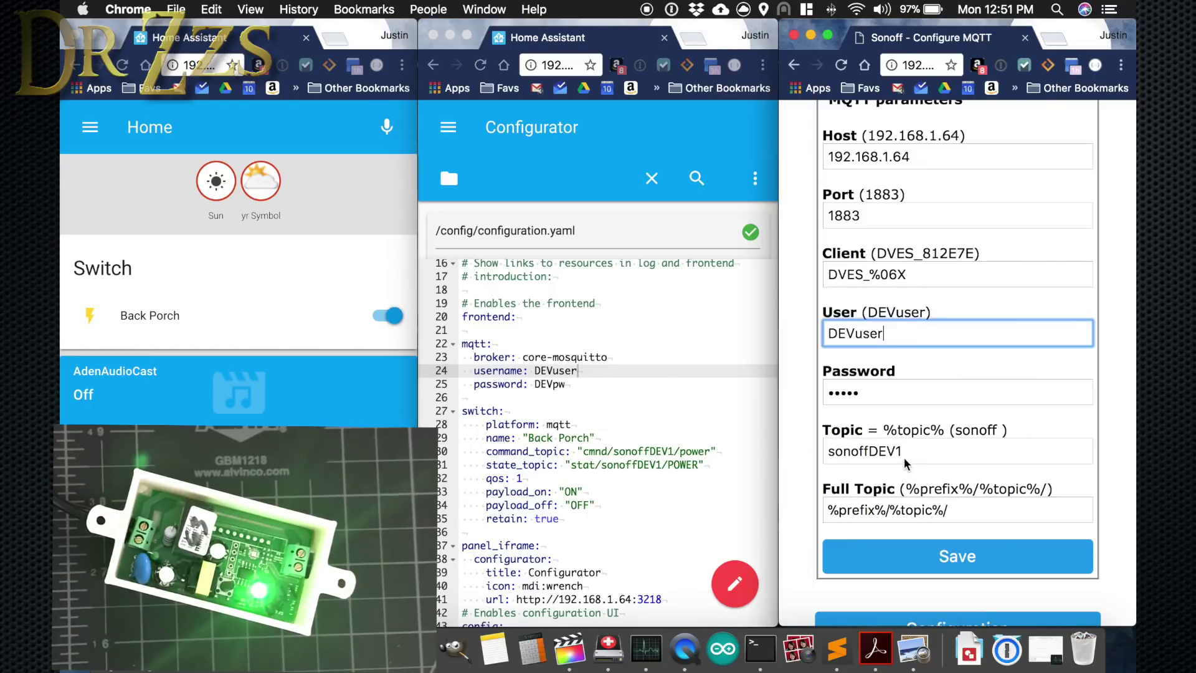
Match the device topic sonoffDEV1 against the command_topic in configuration.yaml.
double_click(907, 458)
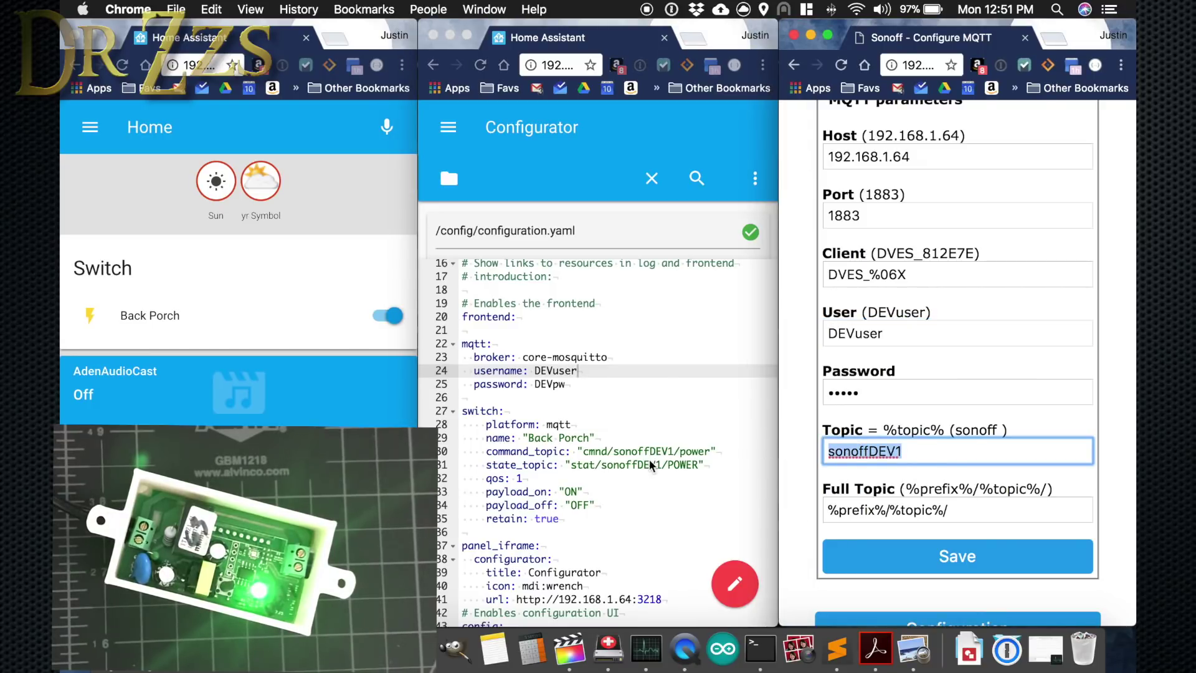
key(super+grave)
click(609, 450)
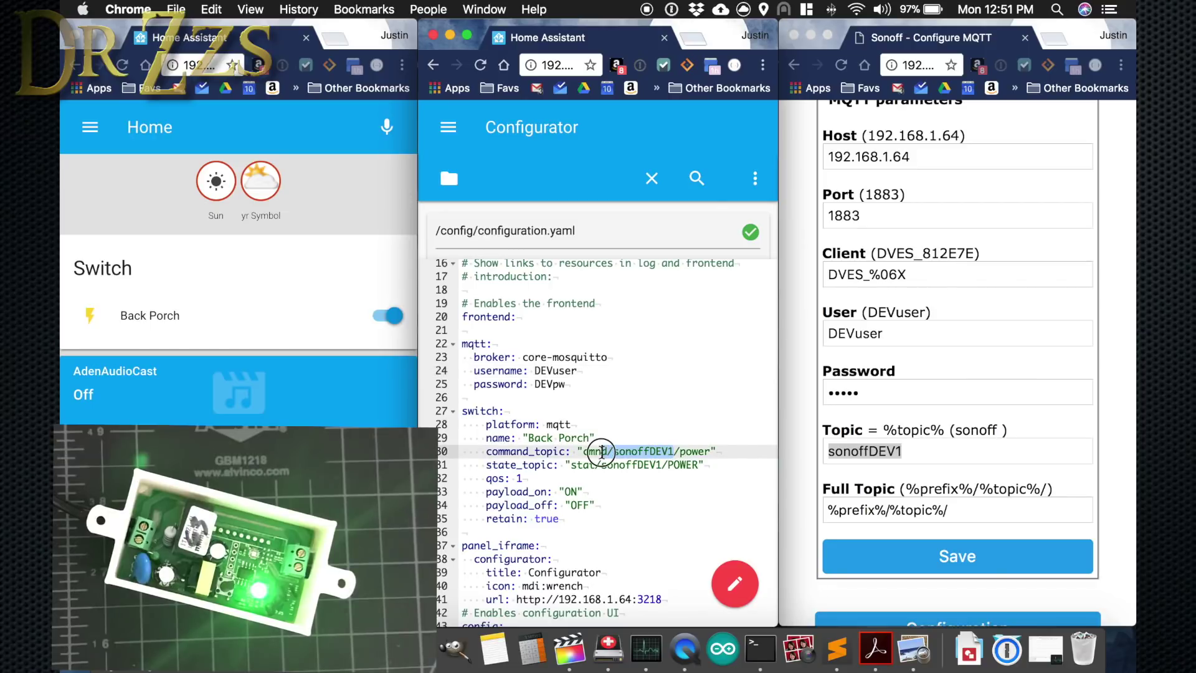
click(664, 521)
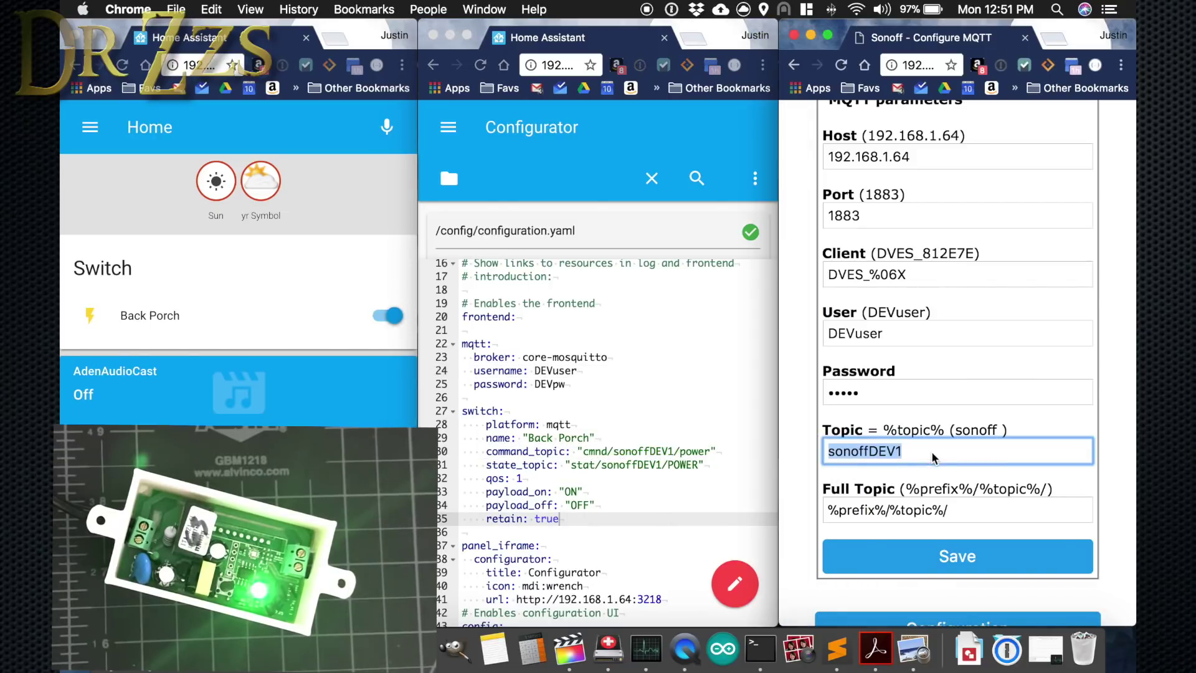
scroll(664, 521, down, 5)
Open the Mosquitto broker add-on settings from the Hass.io panel.
scroll(637, 518, up, 3)
click(449, 126)
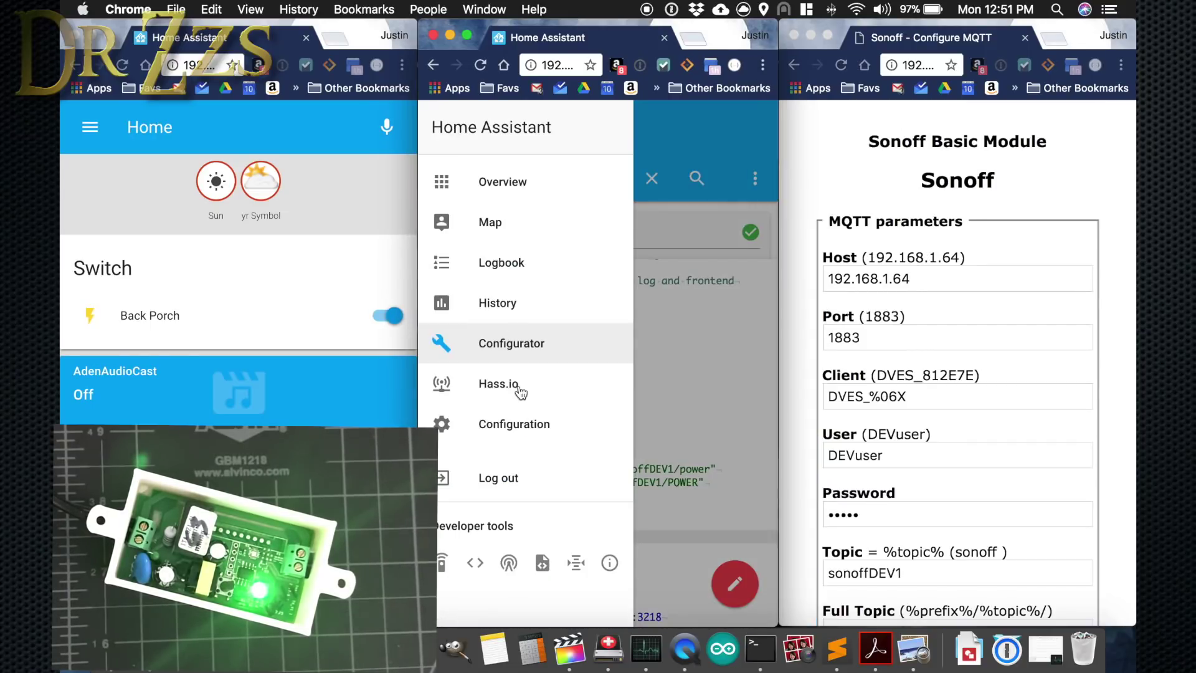
click(515, 390)
scroll(507, 494, down, 3)
click(494, 521)
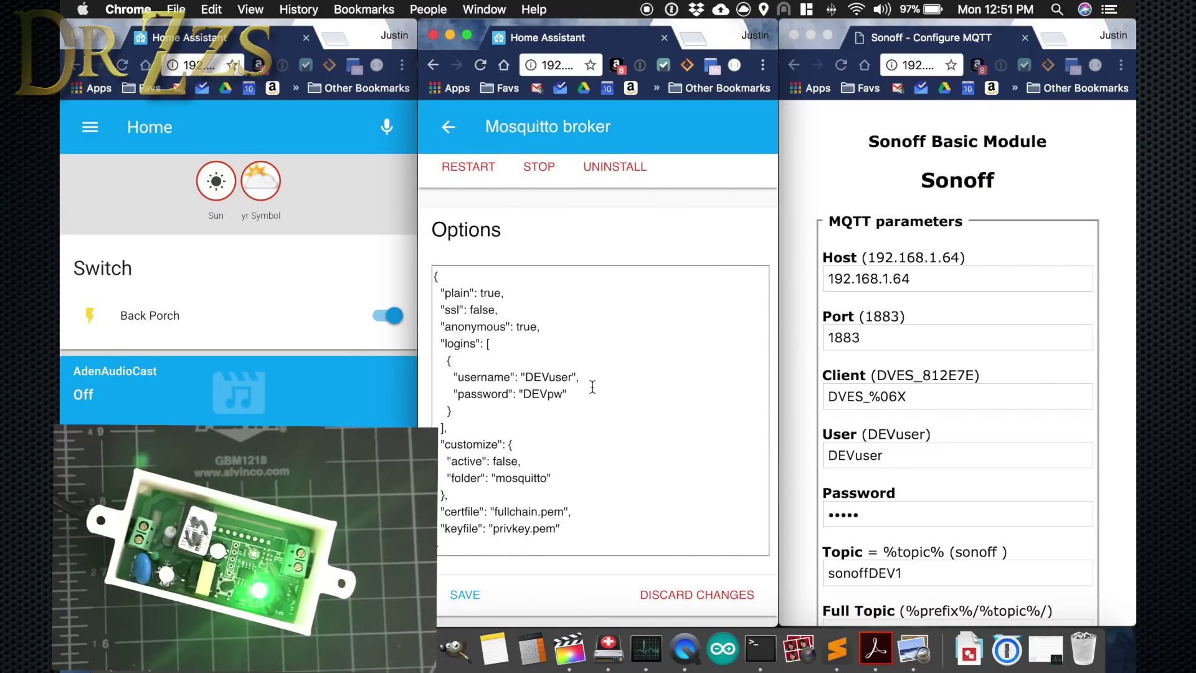
Toggle the Back Porch switch off and on repeatedly to test the Sonoff.
click(387, 316)
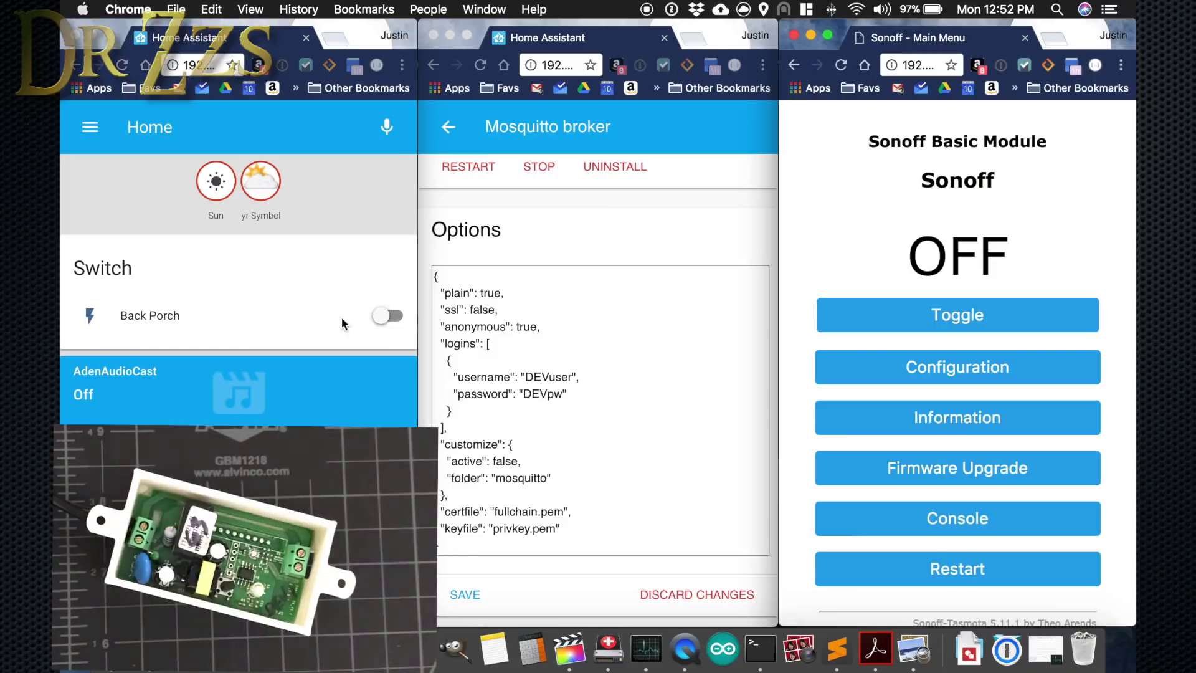
click(388, 316)
click(388, 316)
click(387, 316)
click(388, 316)
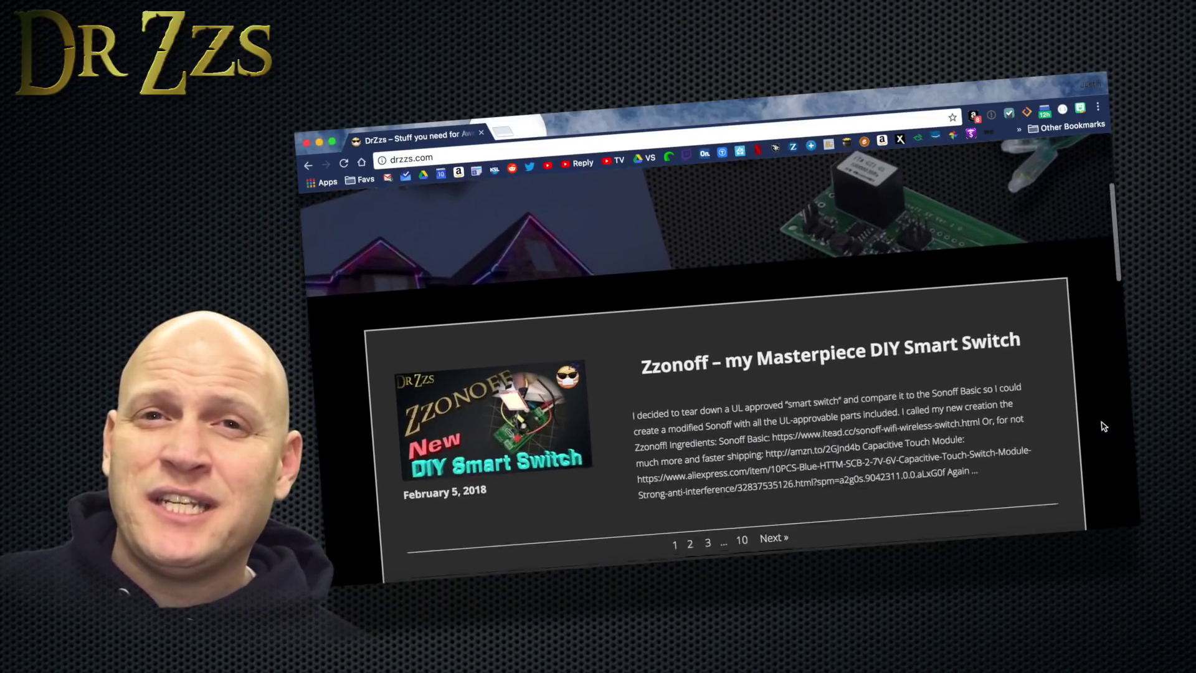
scroll(1102, 426, down, 5)
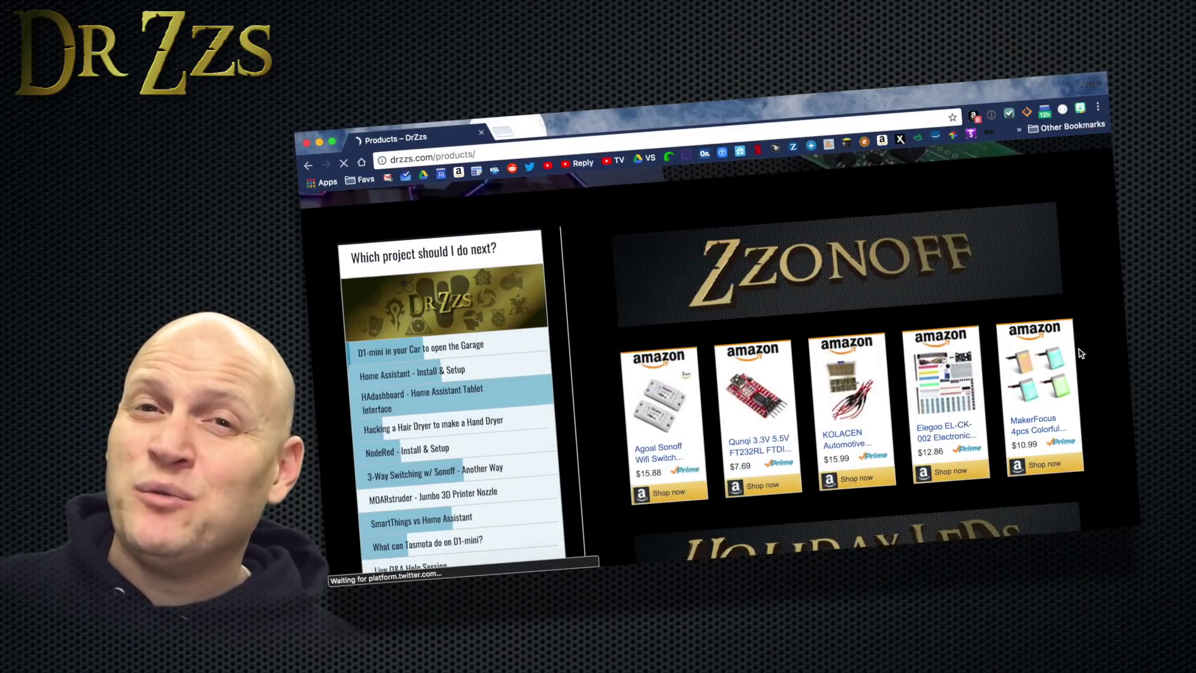
scroll(1081, 353, down, 2)
scroll(1080, 354, down, 4)
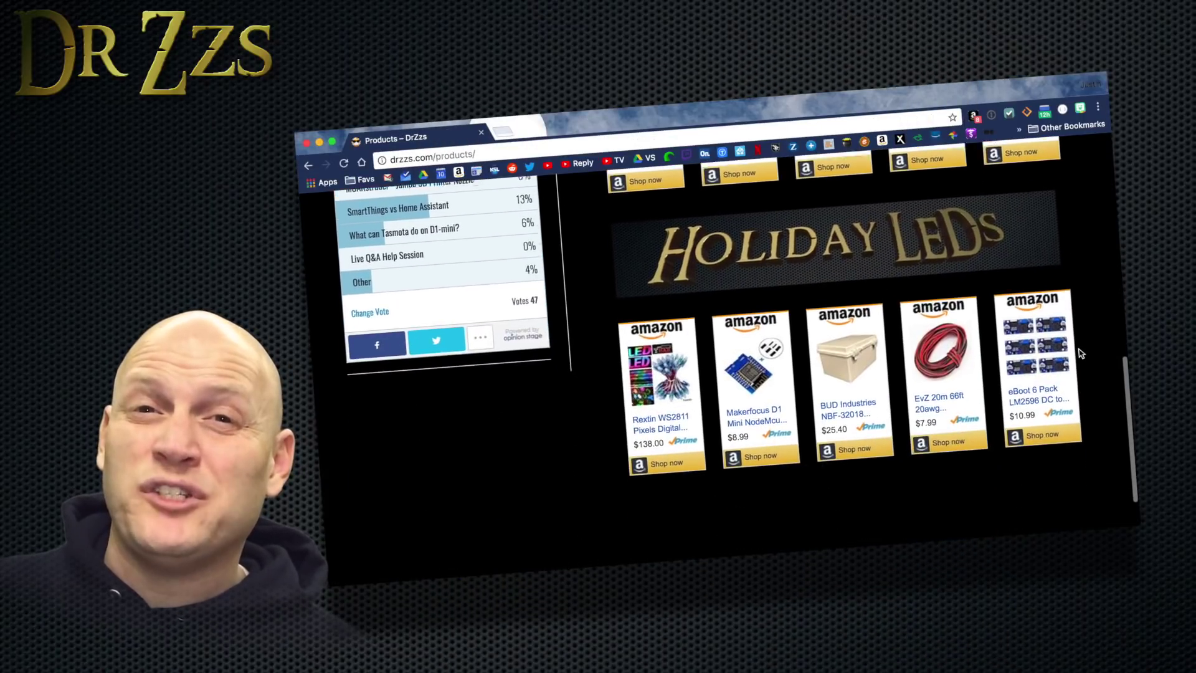
scroll(1081, 354, up, 3)
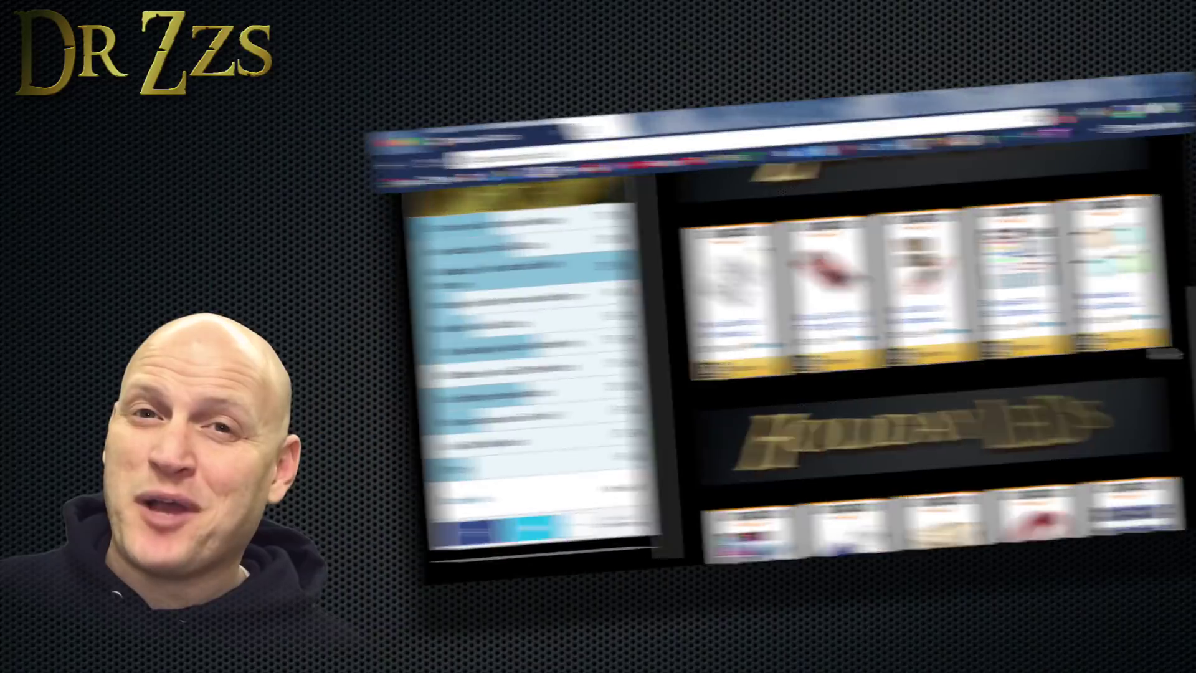